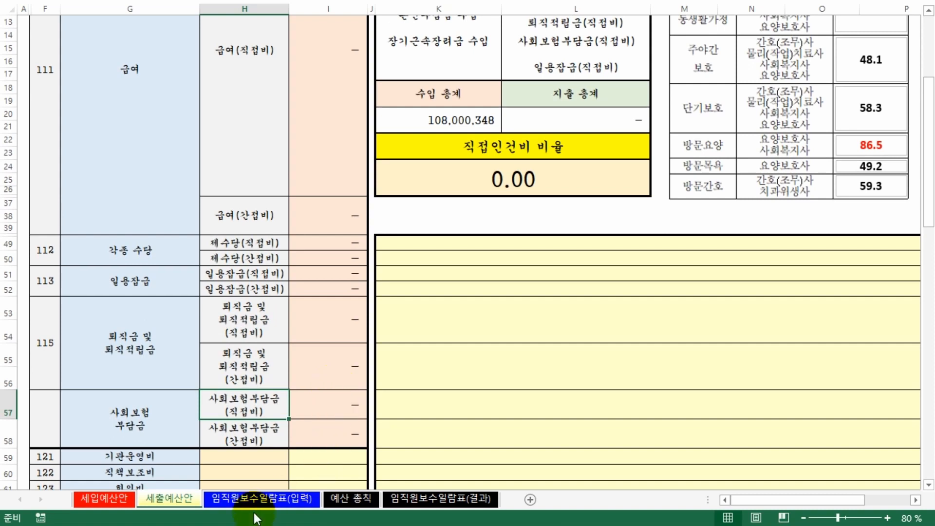
# Examine the expense items, their budget amounts and the direct labour cost ratio tables on the 세출예산안 sheet
pyautogui.scroll(-2, 389, 346)
pyautogui.scroll(-2, 392, 346)
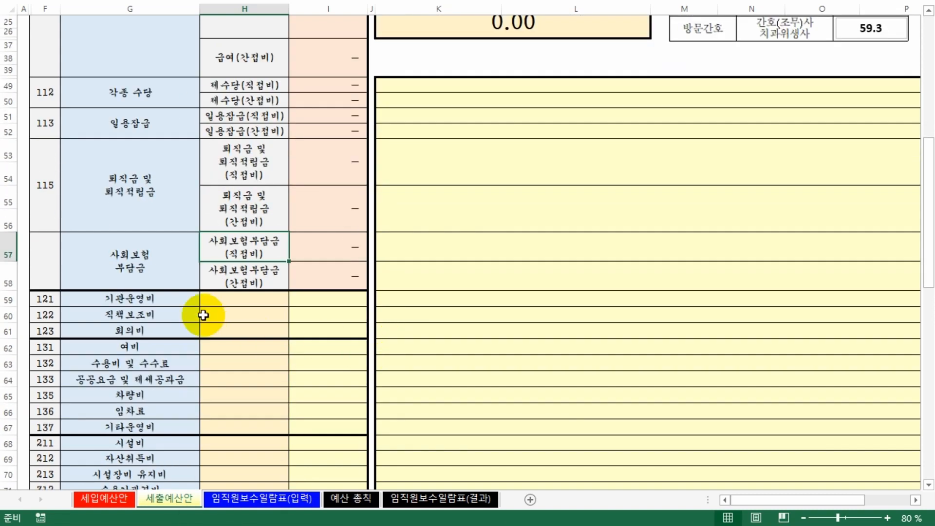
pyautogui.moveTo(108, 296); pyautogui.dragTo(323, 433)
pyautogui.scroll(5, 469, 398)
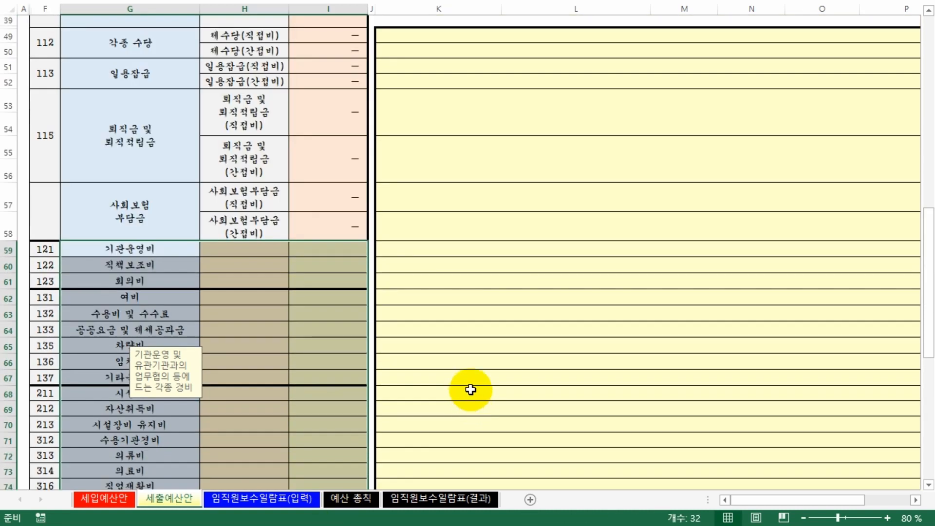
pyautogui.scroll(3, 455, 355)
pyautogui.click(436, 362)
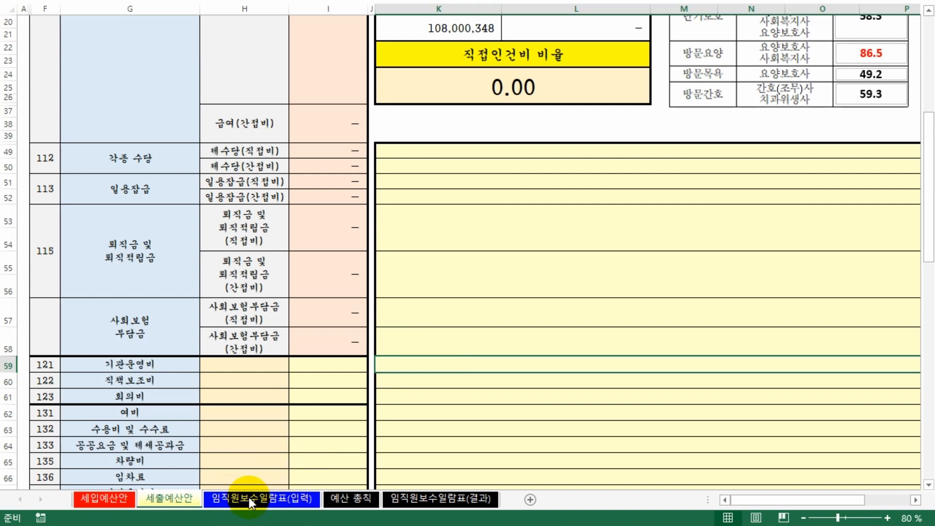
pyautogui.scroll(1, 302, 447)
pyautogui.scroll(2, 302, 447)
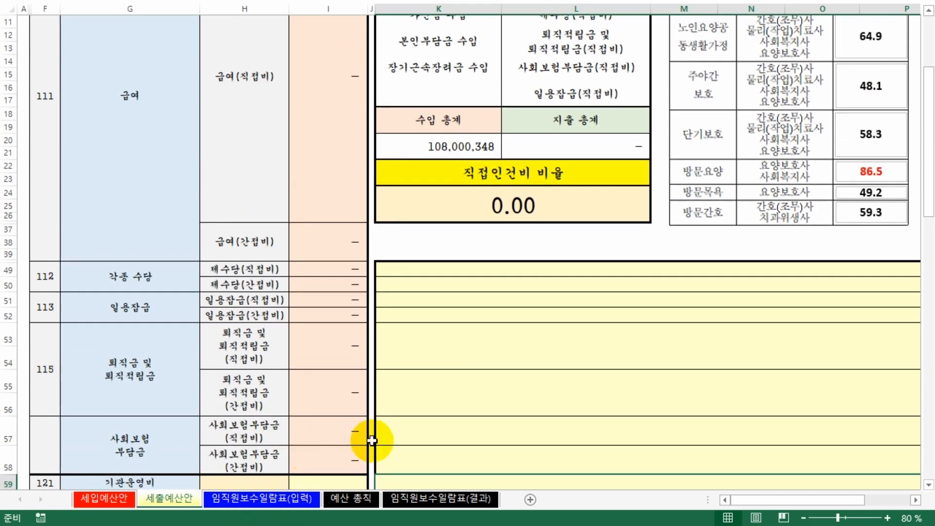
pyautogui.moveTo(311, 454); pyautogui.dragTo(315, 92)
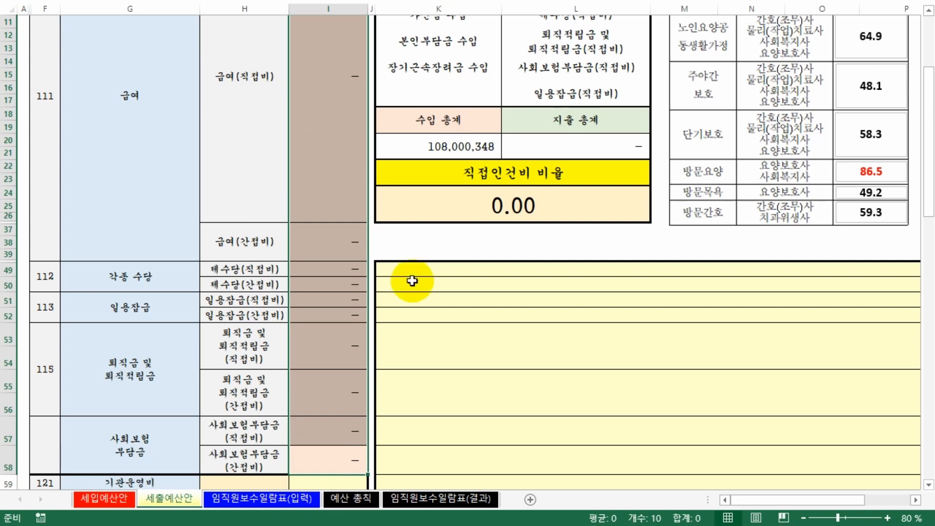
pyautogui.scroll(3, 480, 371)
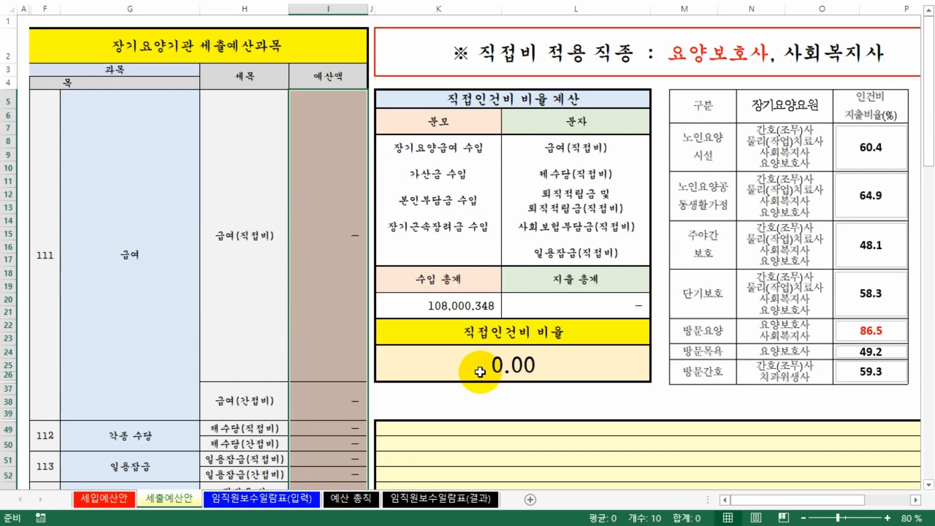
pyautogui.scroll(-1, 479, 372)
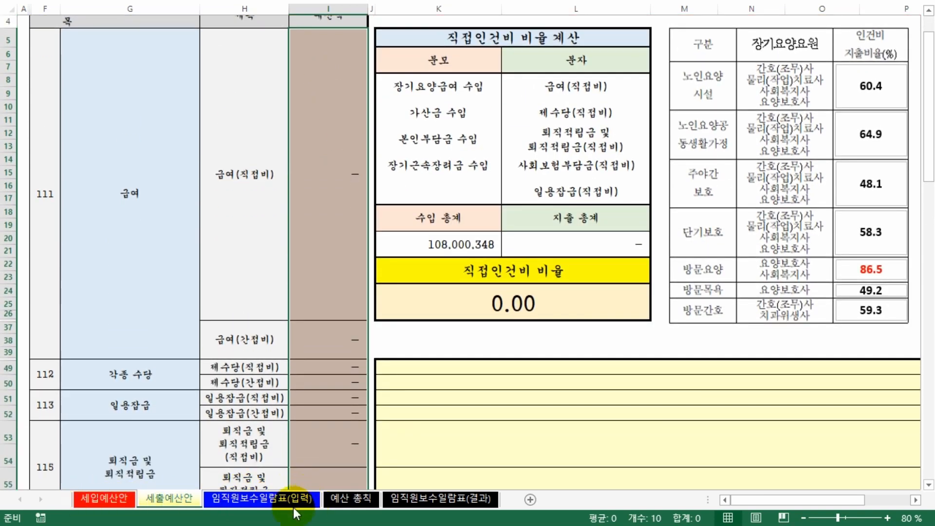
# Switch to the 임직원보수일람표(입력) sheet and show the 직종 choices available in row 10
pyautogui.click(244, 501)
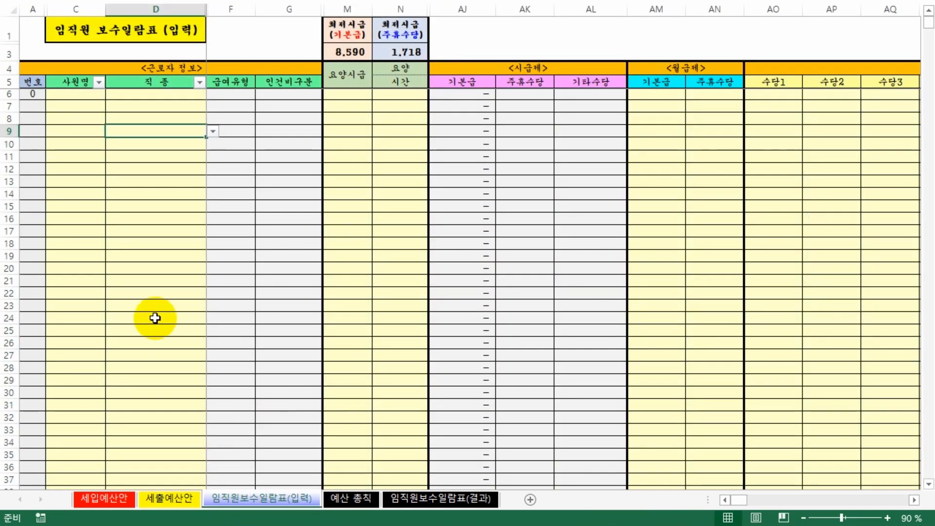
pyautogui.click(142, 293)
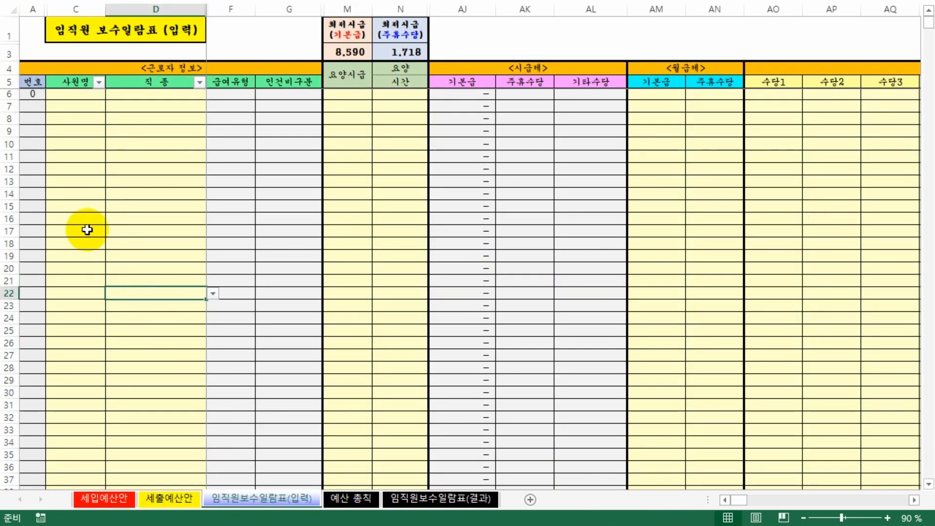
pyautogui.click(167, 183)
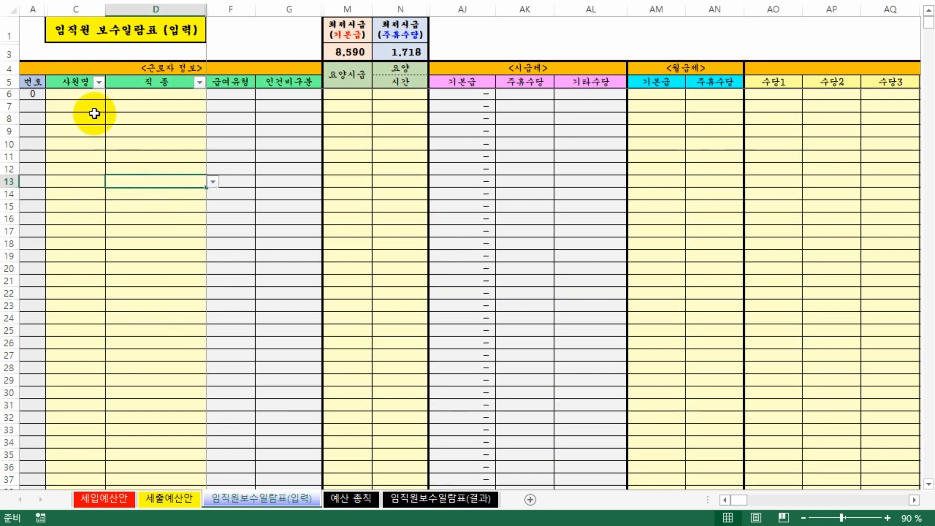
pyautogui.moveTo(80, 93); pyautogui.dragTo(151, 118)
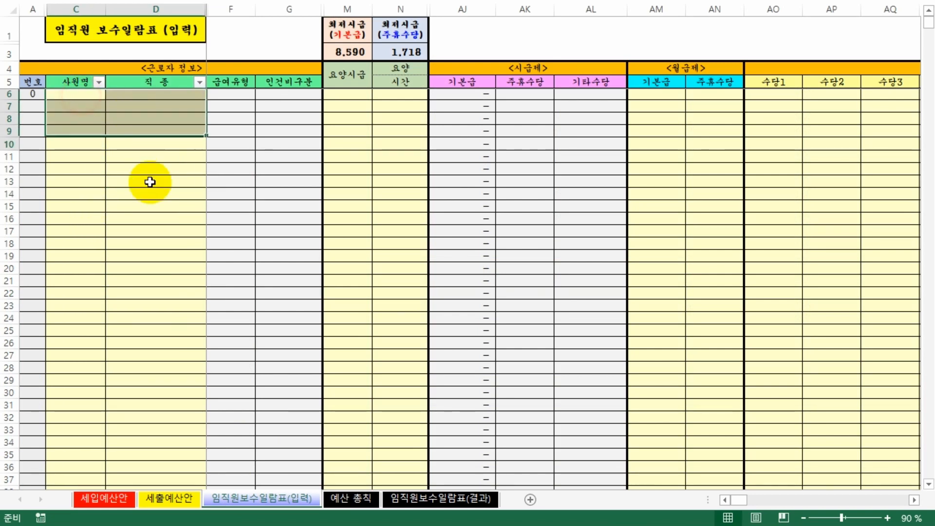
pyautogui.moveTo(148, 164); pyautogui.dragTo(160, 313)
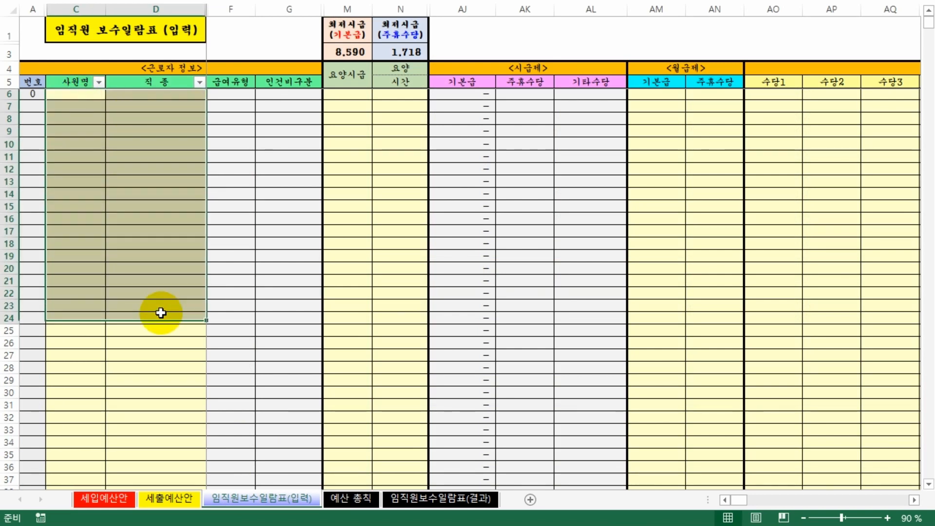
pyautogui.click(346, 160)
pyautogui.click(153, 142)
pyautogui.hotkey('alt', 'Down')
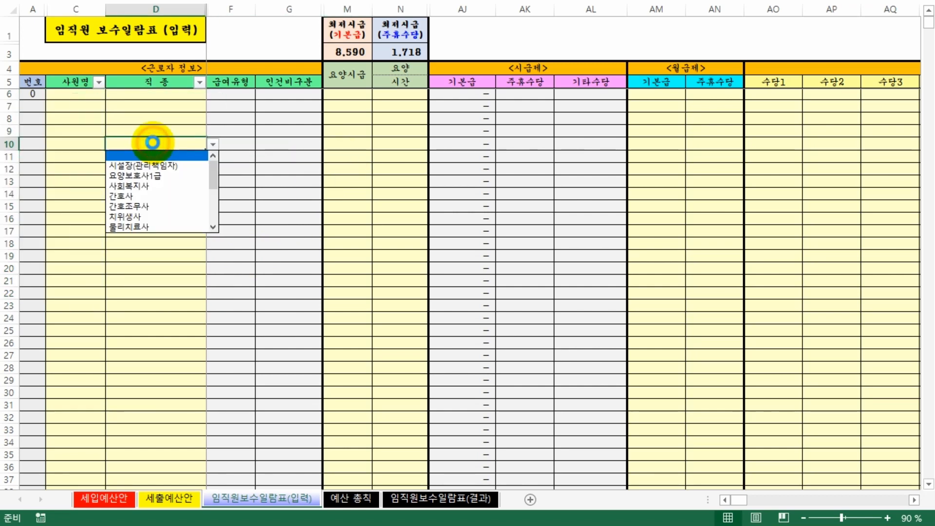
# Try to edit the 급여유형 cell in row 10
pyautogui.click(245, 137)
pyautogui.doubleClick(236, 142)
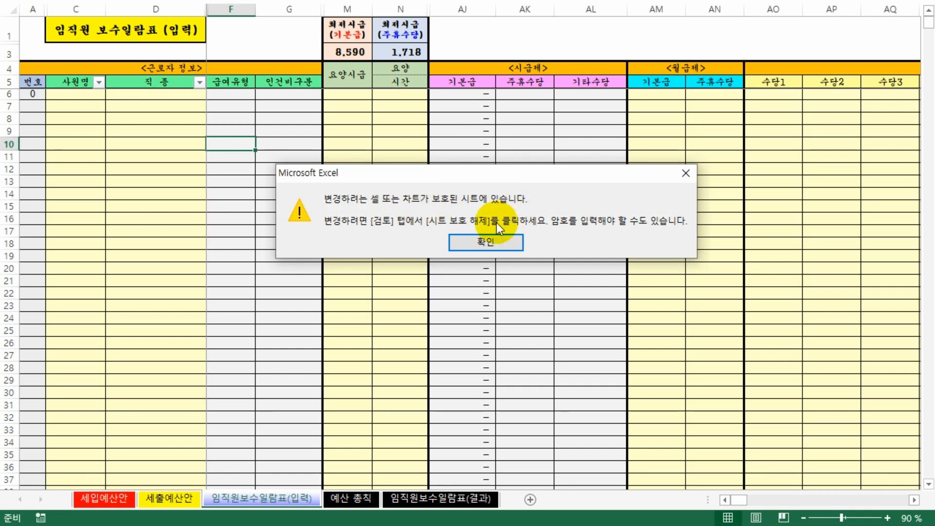
pyautogui.click(481, 246)
pyautogui.moveTo(69, 94)
pyautogui.mouseDown()
pyautogui.moveTo(181, 200)
pyautogui.moveTo(183, 297)
pyautogui.mouseUp()
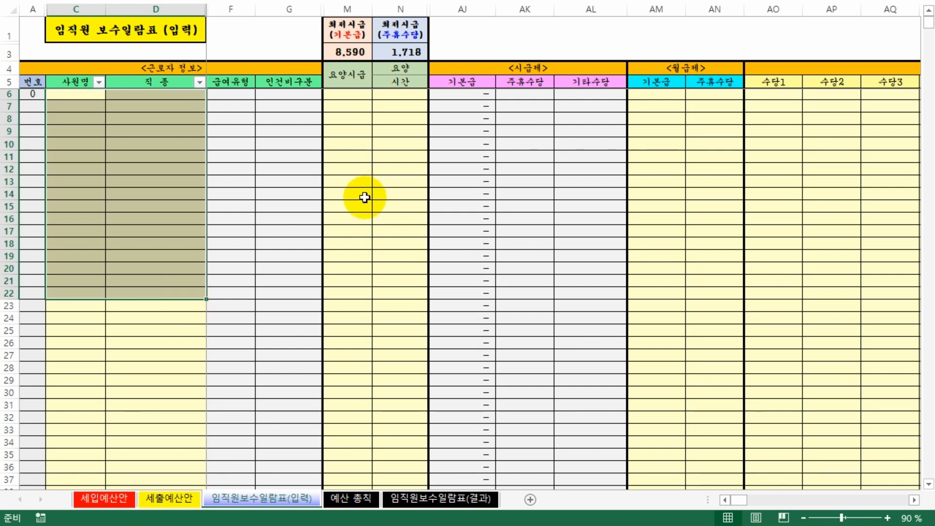
pyautogui.click(143, 321)
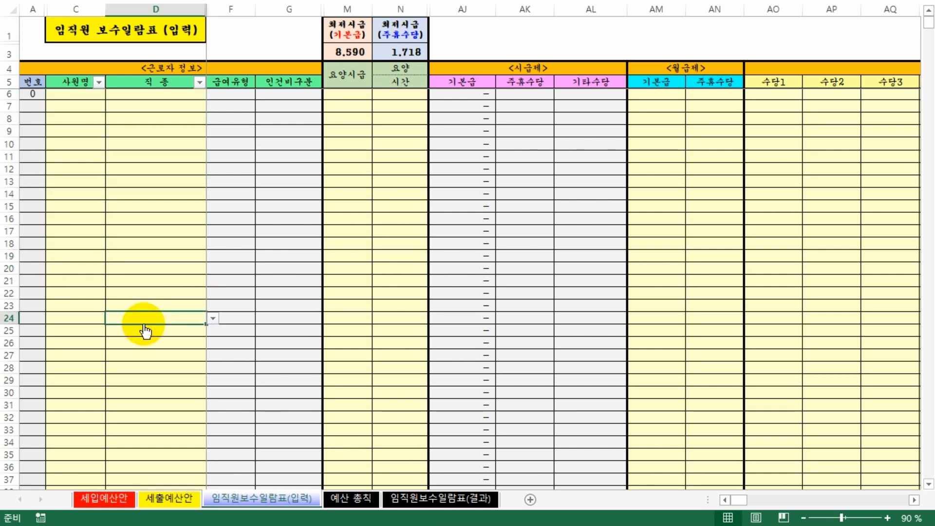
pyautogui.click(75, 95)
pyautogui.click(152, 94)
pyautogui.moveTo(59, 88)
pyautogui.mouseDown()
pyautogui.moveTo(136, 104)
pyautogui.moveTo(126, 334)
pyautogui.moveTo(138, 375)
pyautogui.mouseUp()
pyautogui.click(152, 191)
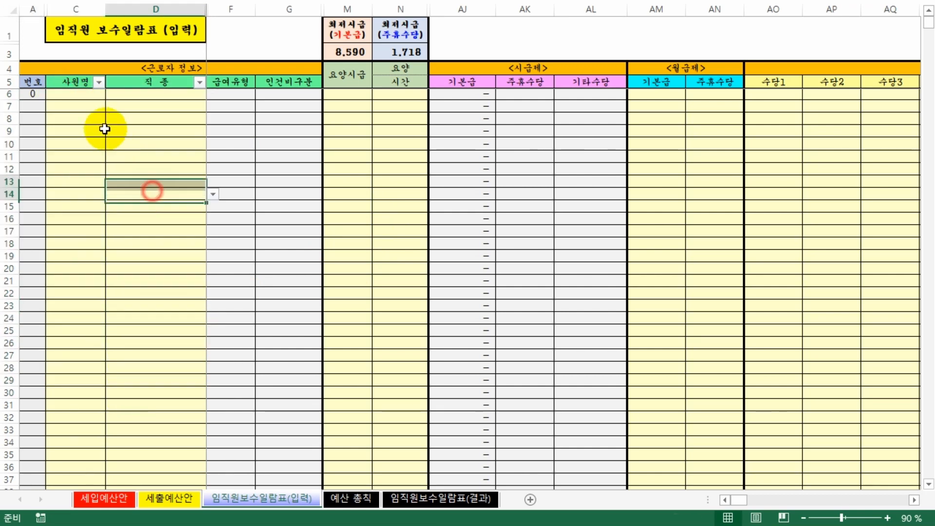
# Enter the first employee's name in row 6 and set the 직종 to 시설장(관리책임자)
pyautogui.click(89, 99)
pyautogui.write('홍기ㄹ동')
pyautogui.press('Tab')
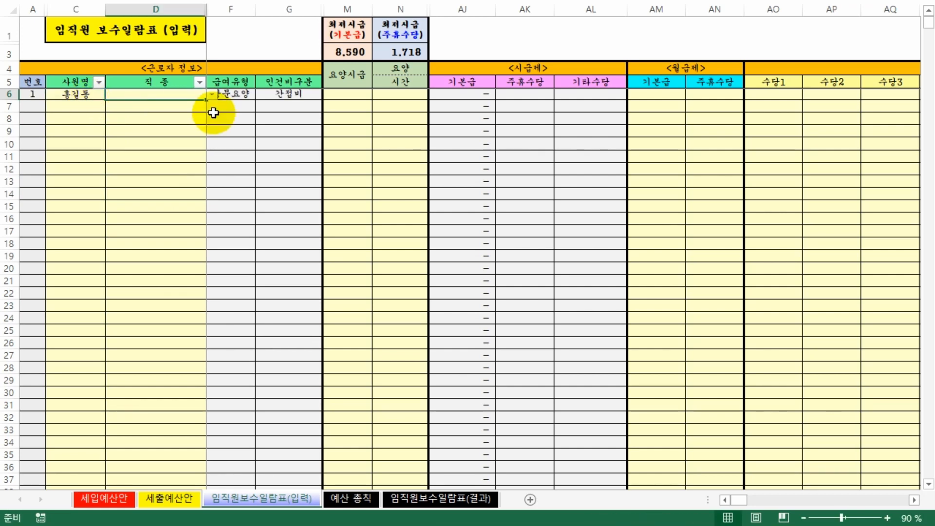
pyautogui.click(211, 94)
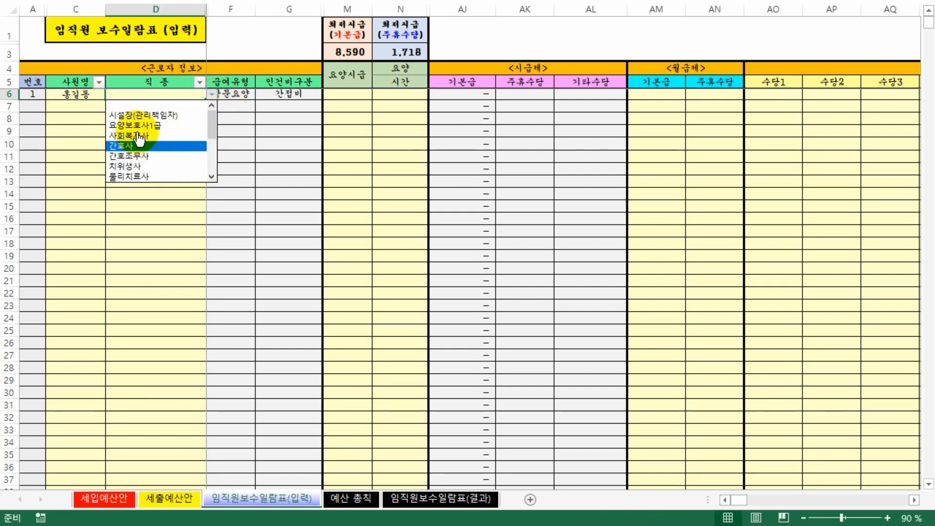
pyautogui.click(137, 116)
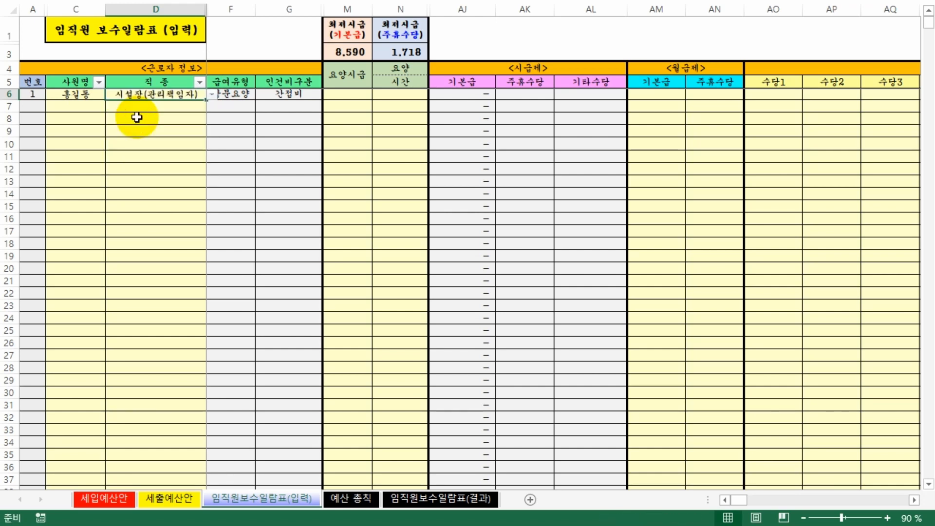
pyautogui.click(153, 181)
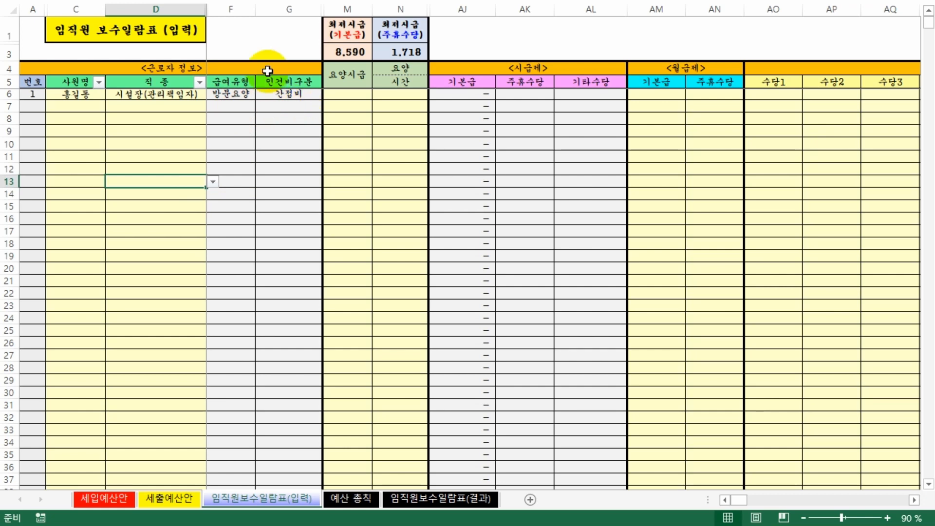
# Check the direct-cost job types on the 세출예산안 sheet against the first employee's 직종 and 인건비구분 in the input sheet
pyautogui.click(164, 499)
pyautogui.click(735, 346)
pyautogui.scroll(1, 741, 344)
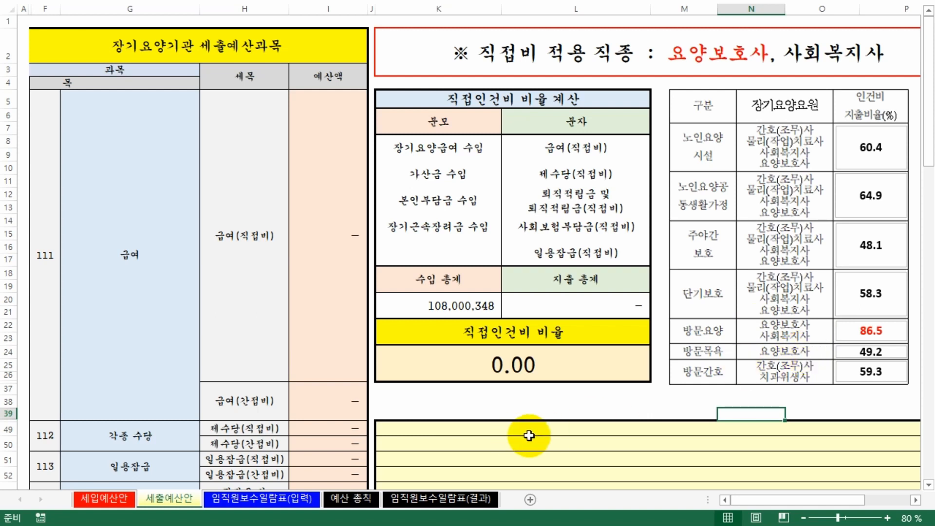
pyautogui.click(273, 499)
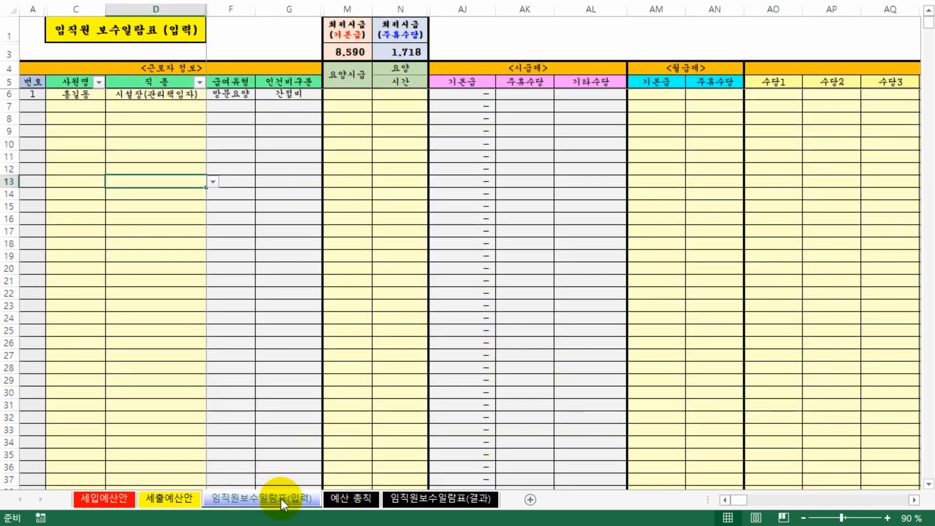
pyautogui.click(117, 130)
pyautogui.click(151, 94)
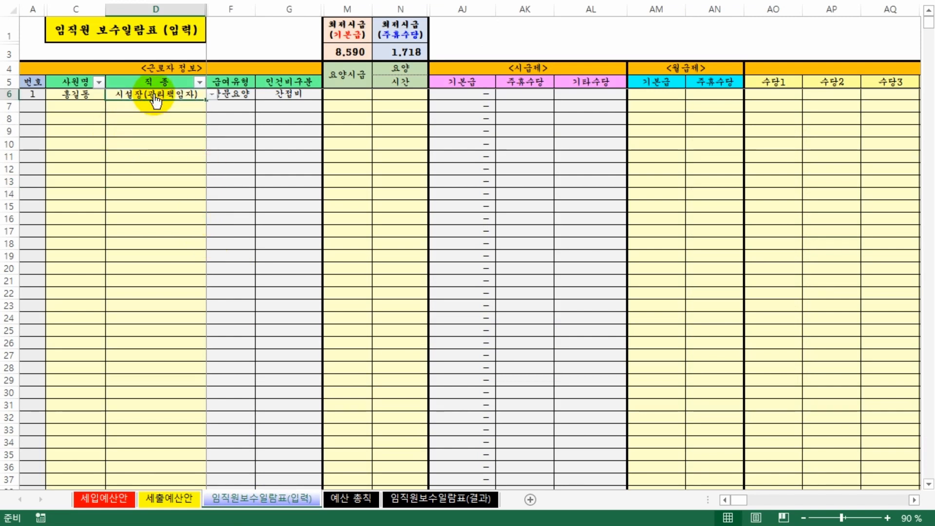
pyautogui.click(289, 94)
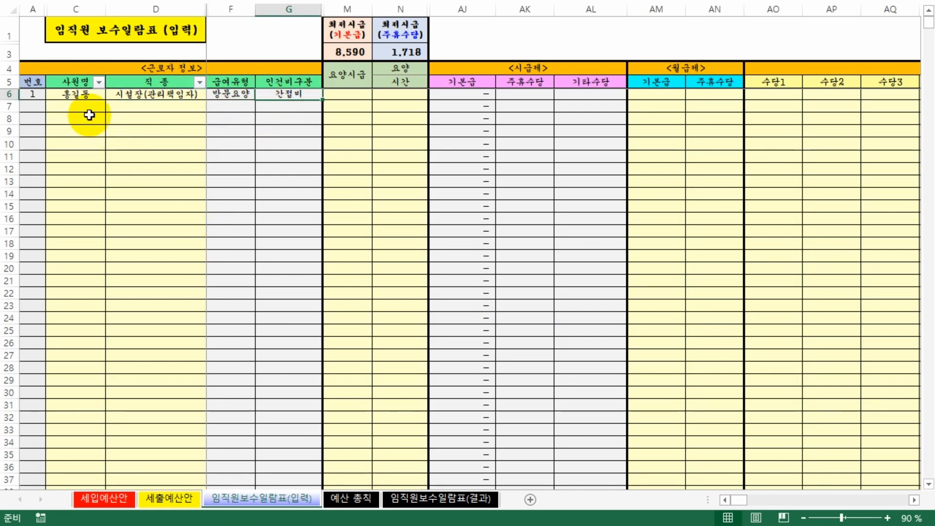
# Enter the second employee's name in row 7 and set the 직종 to 사회복지사
pyautogui.click(77, 105)
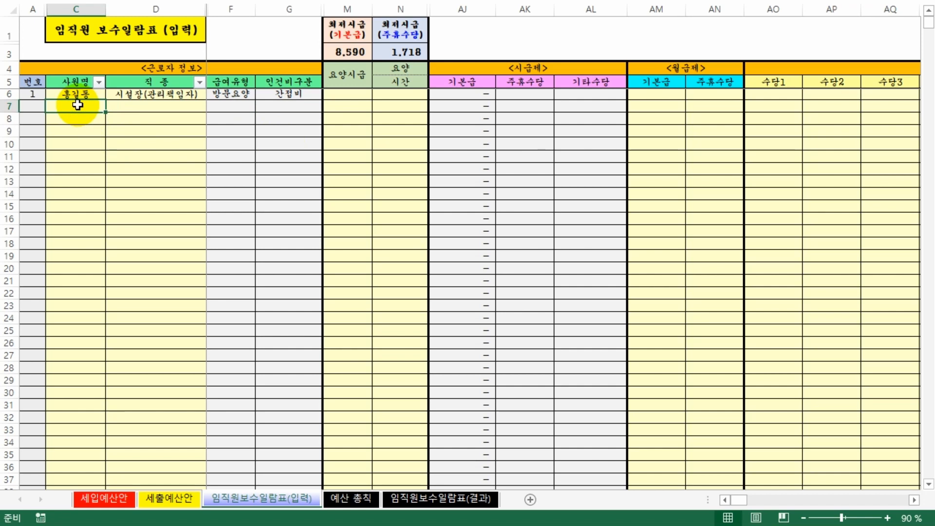
pyautogui.write('유재석')
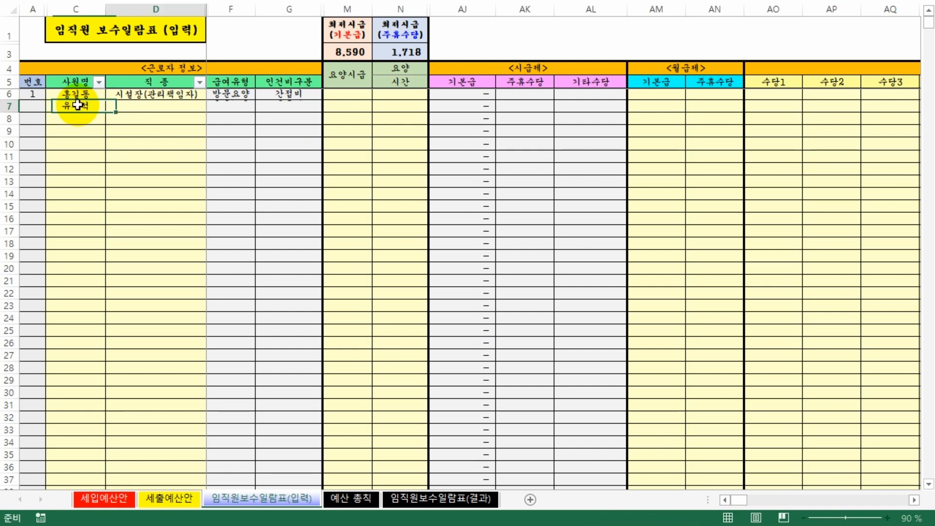
pyautogui.press('Tab')
pyautogui.click(212, 106)
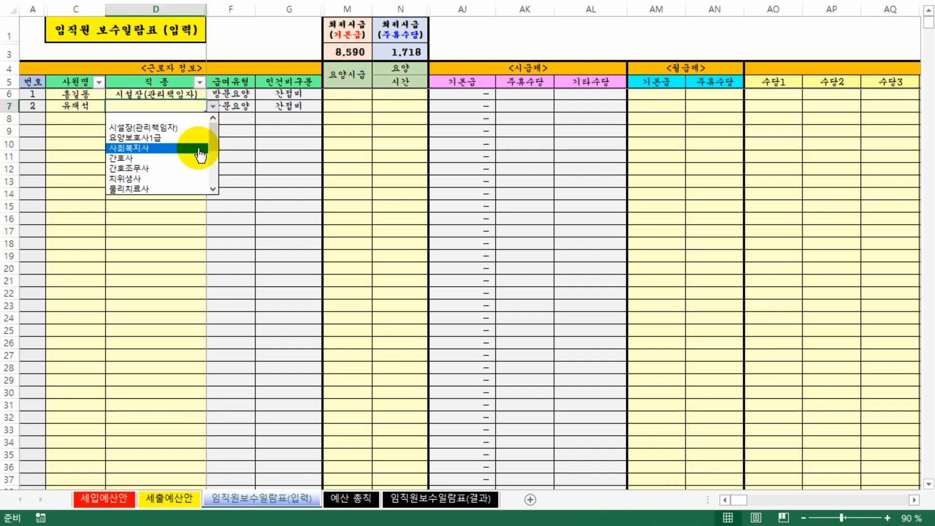
pyautogui.click(198, 147)
pyautogui.click(243, 157)
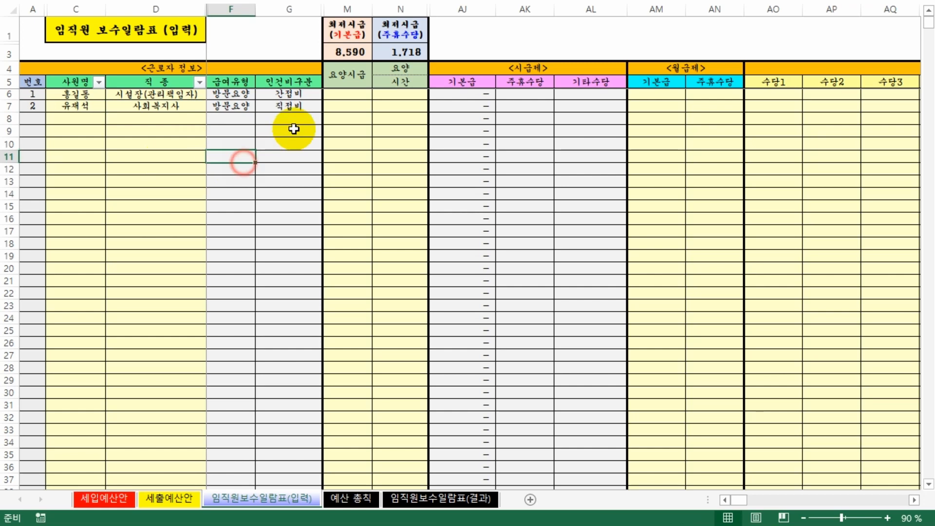
# Enter the third employee's name in row 8 and set the 직종 to 요양보호사1급
pyautogui.click(77, 118)
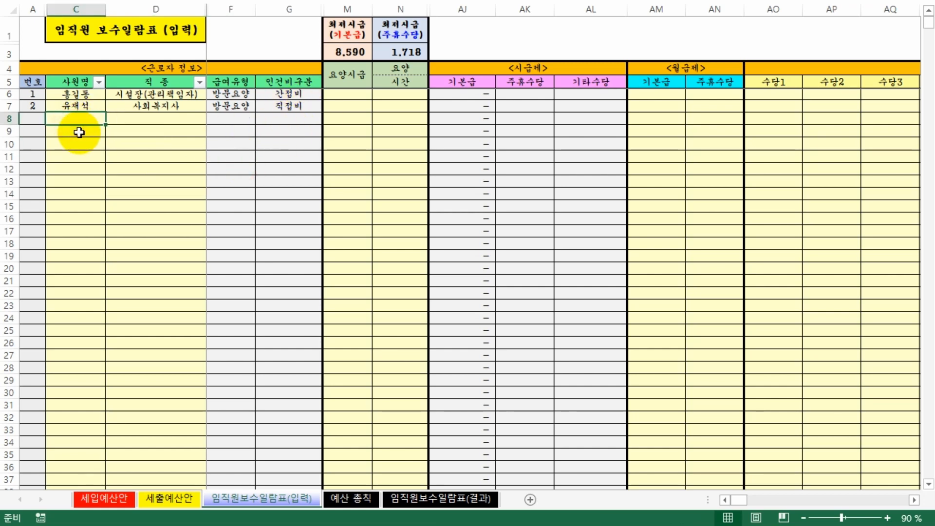
pyautogui.write('김희선')
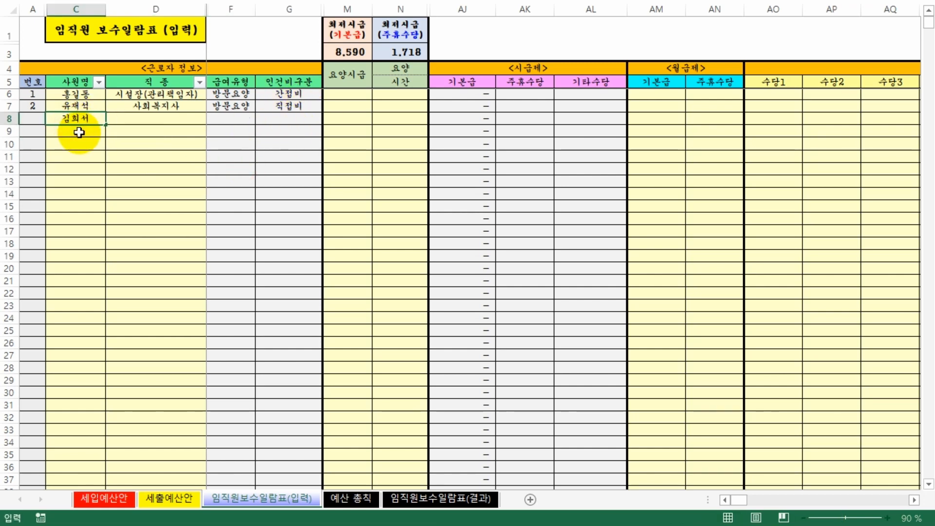
pyautogui.press('Tab')
pyautogui.click(213, 119)
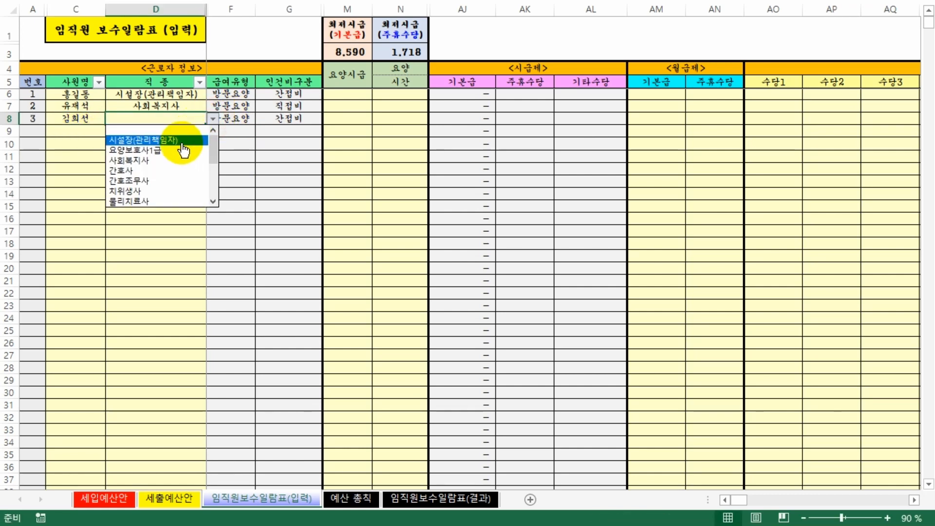
pyautogui.click(178, 150)
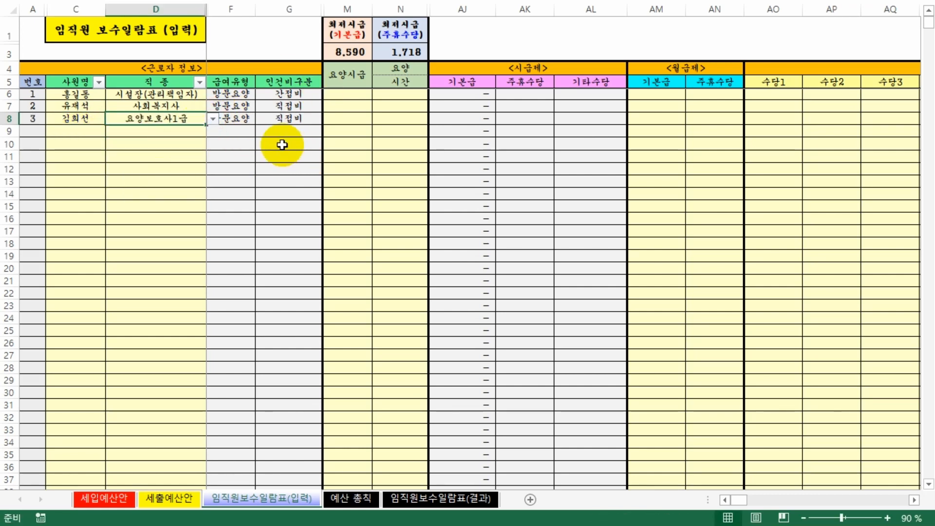
pyautogui.click(157, 201)
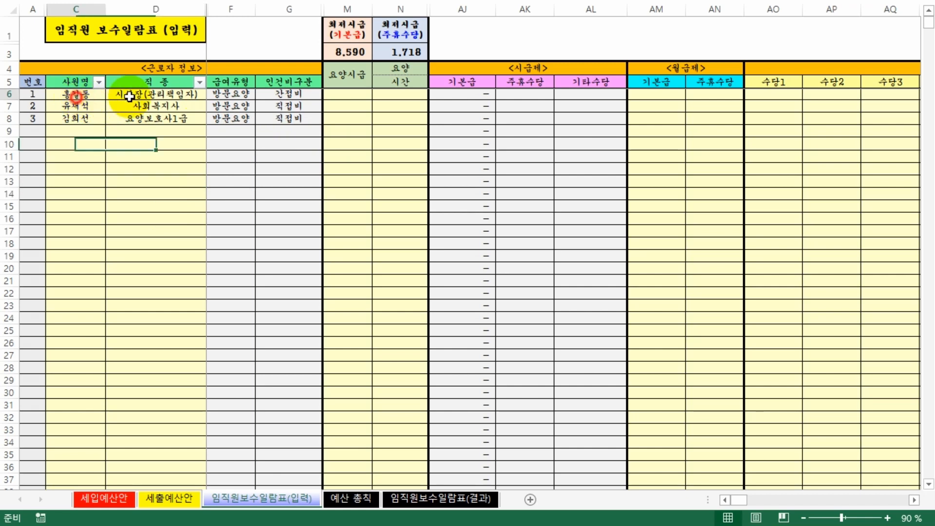
pyautogui.moveTo(75, 95); pyautogui.dragTo(156, 171)
pyautogui.moveTo(165, 205); pyautogui.dragTo(163, 372)
pyautogui.click(150, 307)
pyautogui.moveTo(65, 112); pyautogui.dragTo(85, 325)
pyautogui.moveTo(169, 277); pyautogui.dragTo(182, 253)
pyautogui.moveTo(176, 94); pyautogui.dragTo(152, 349)
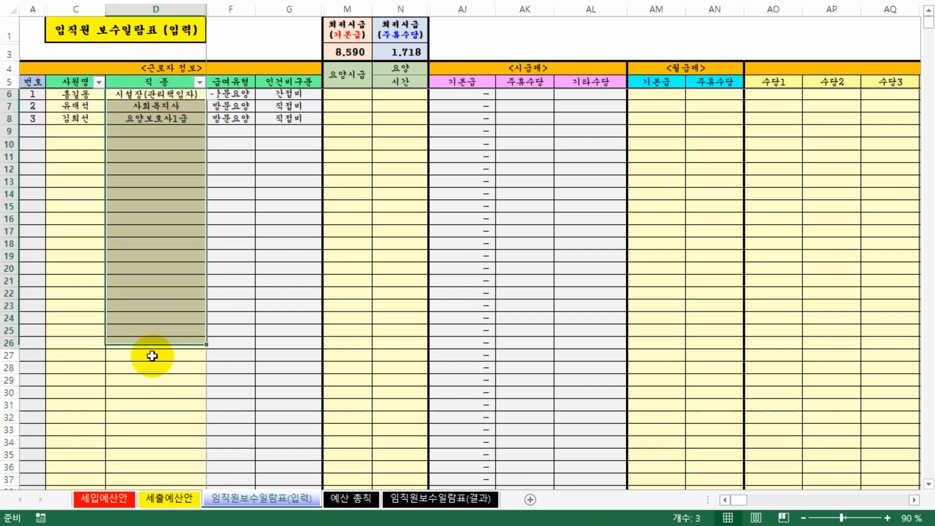
# Review the 인건비구분, 요양시급, 요양시간 and 월급제 columns against the listed employees' 직종
pyautogui.moveTo(288, 94); pyautogui.dragTo(273, 385)
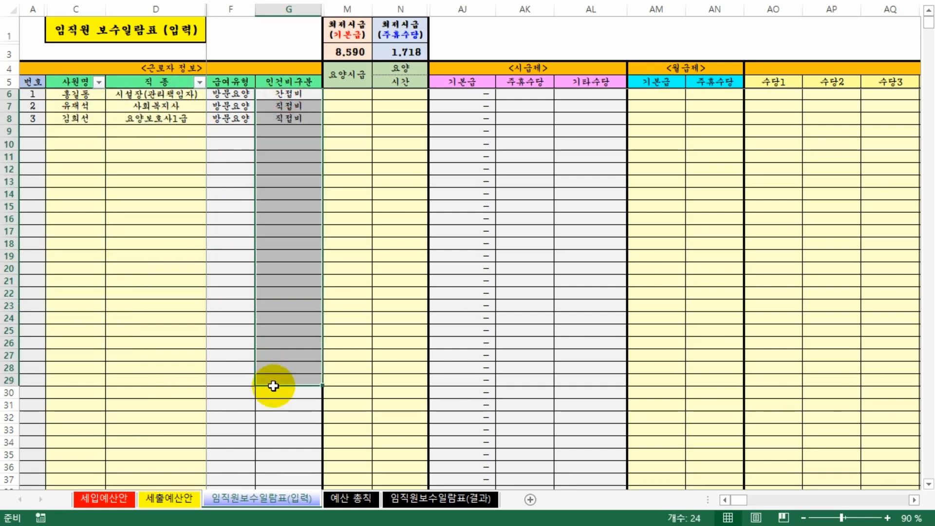
pyautogui.click(120, 367)
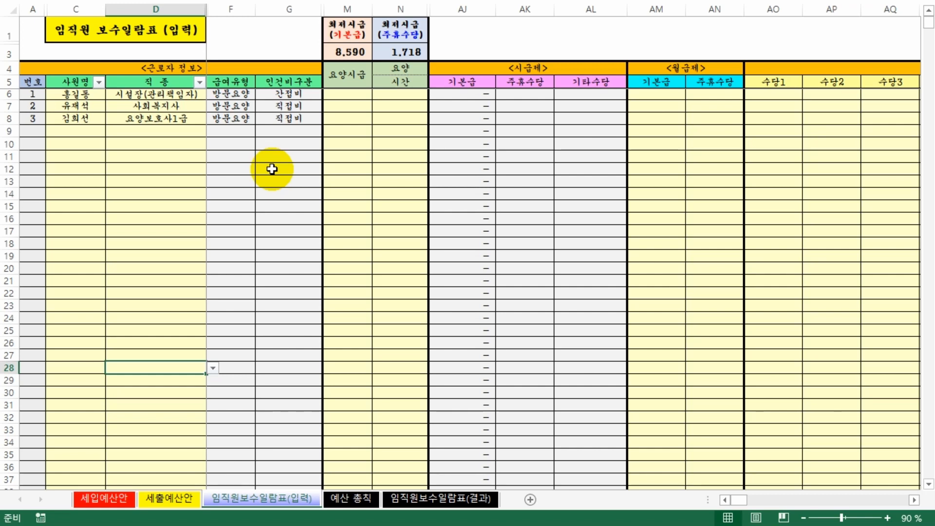
pyautogui.click(347, 169)
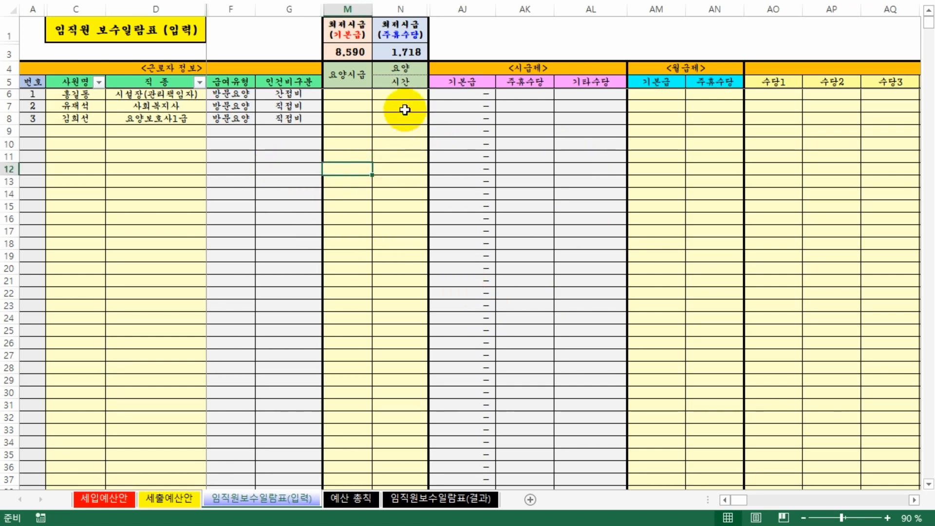
pyautogui.moveTo(359, 88); pyautogui.dragTo(413, 139)
pyautogui.click(346, 95)
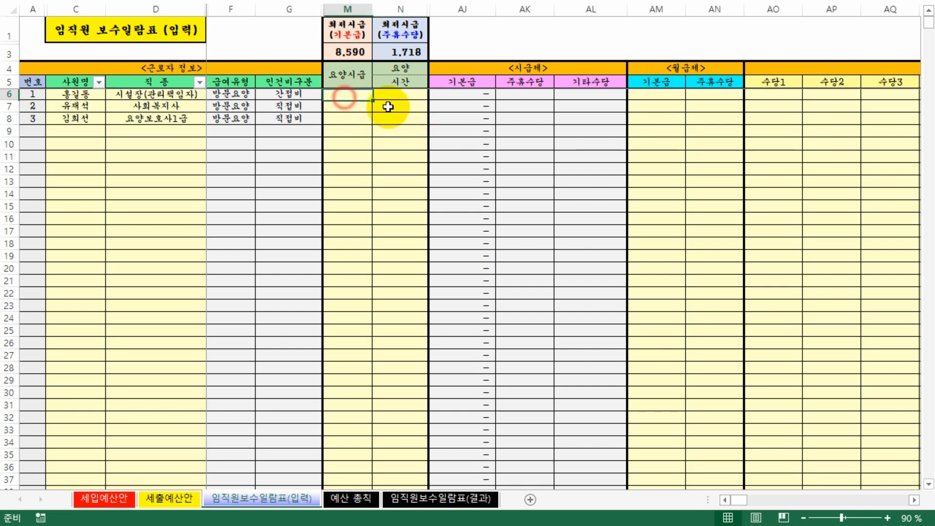
pyautogui.click(671, 108)
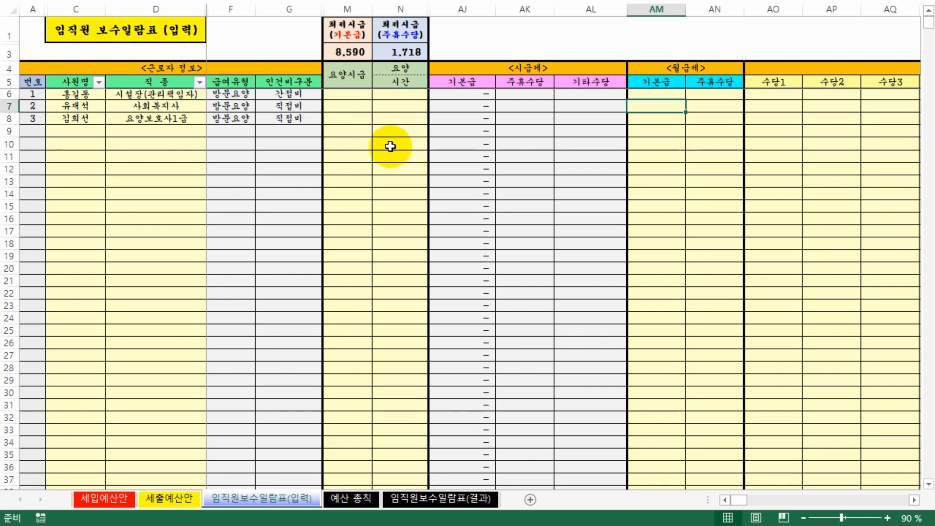
pyautogui.moveTo(75, 93); pyautogui.dragTo(156, 174)
pyautogui.click(159, 246)
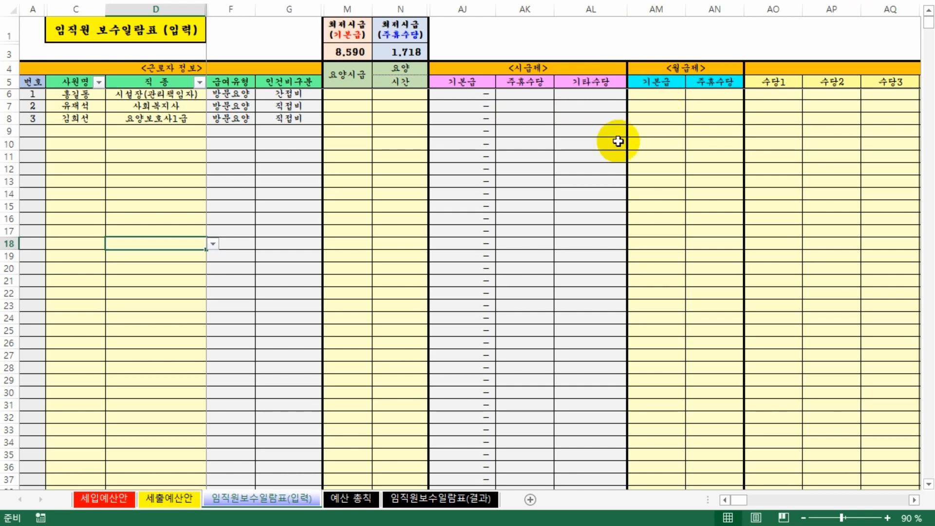
pyautogui.click(155, 105)
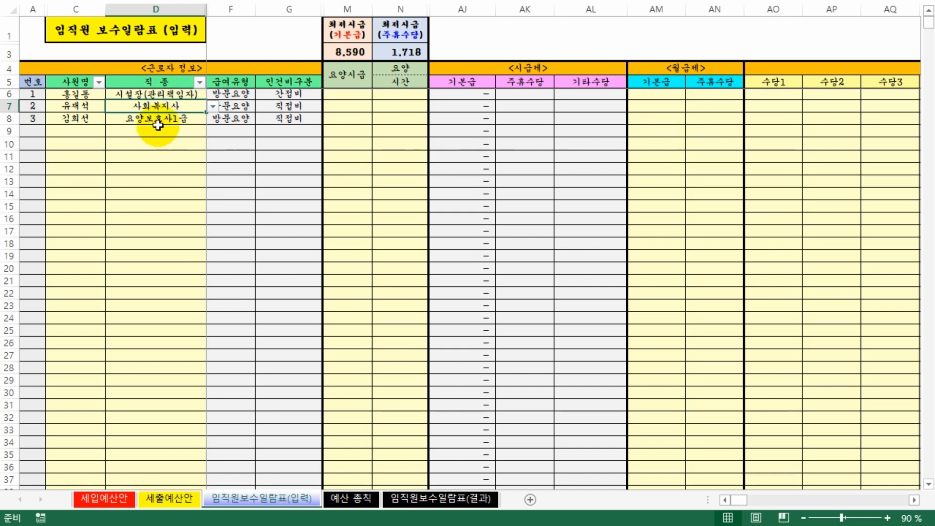
pyautogui.moveTo(157, 130); pyautogui.dragTo(163, 188)
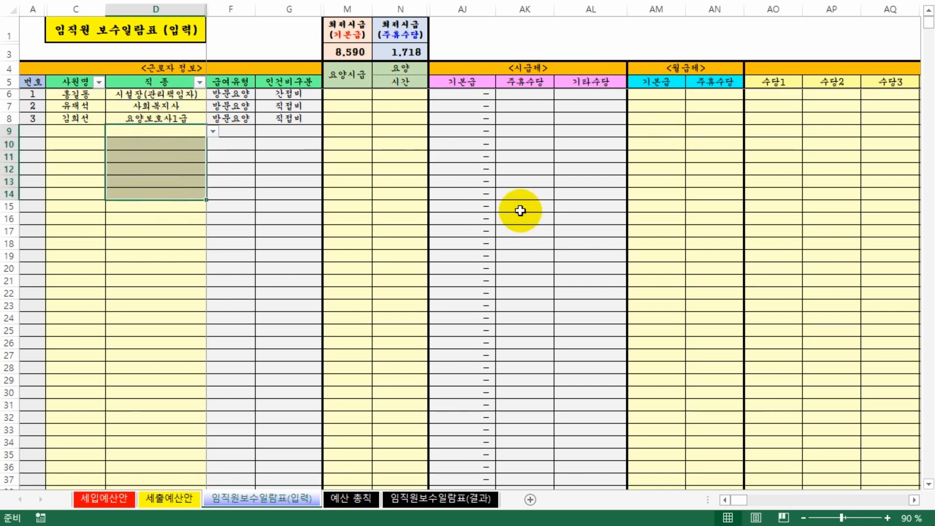
pyautogui.click(556, 205)
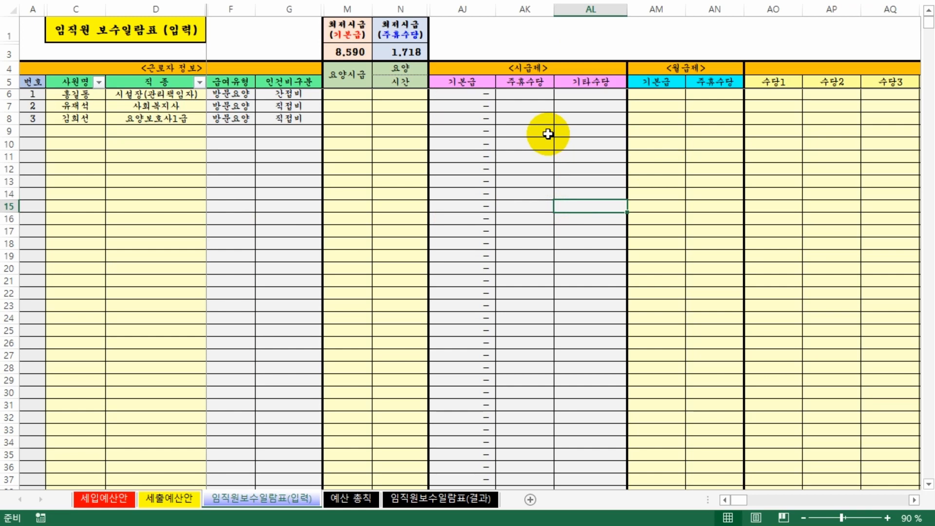
pyautogui.click(166, 93)
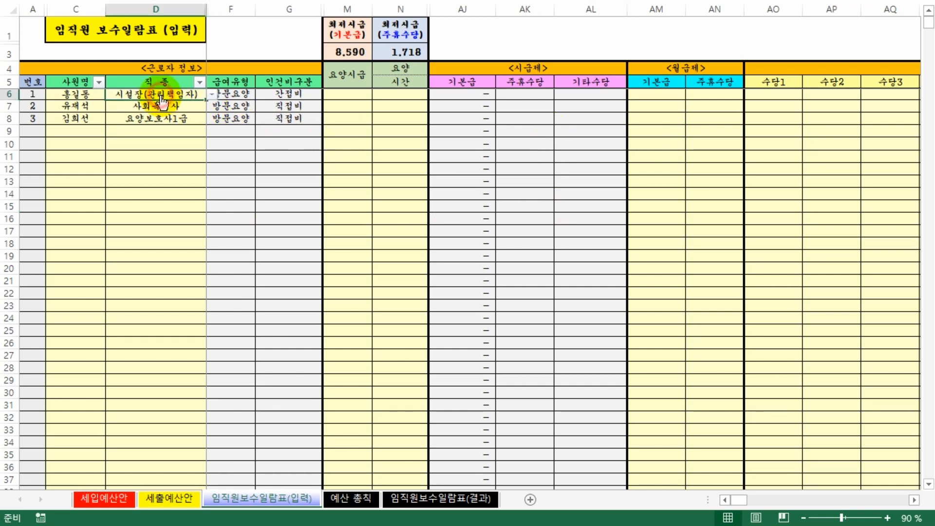
pyautogui.click(162, 108)
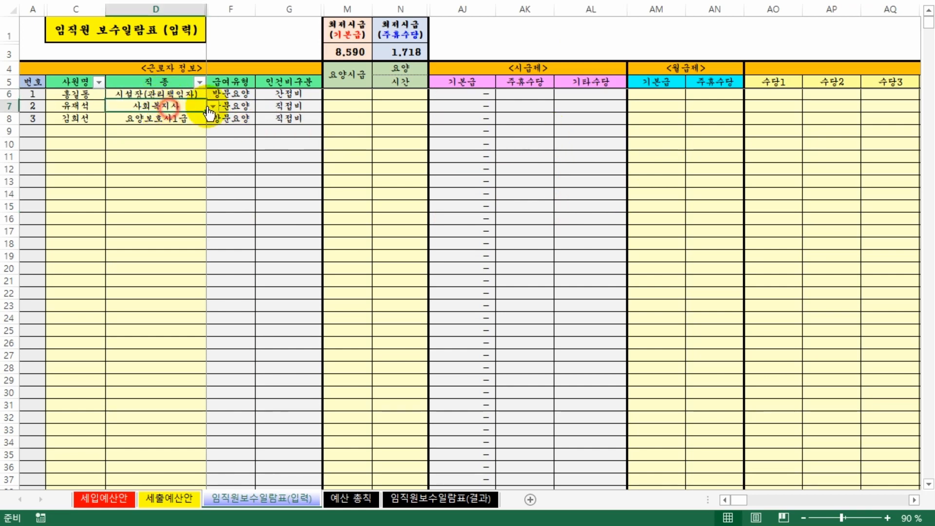
# Enter the 2020 monthly minimum wage, 1,795,310, as the 월급제 기본급 for the 시설장 in row 6
pyautogui.click(660, 95)
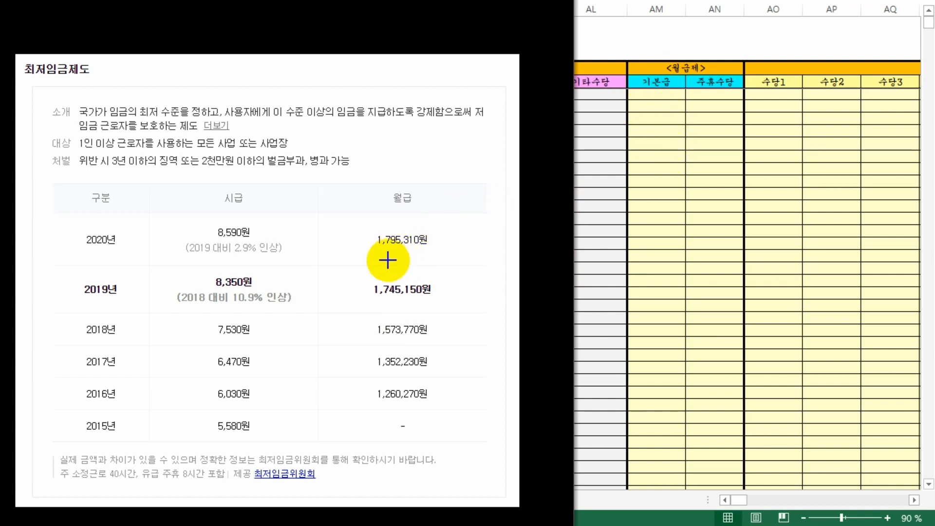
pyautogui.click(627, 192)
pyautogui.click(657, 102)
pyautogui.click(657, 92)
pyautogui.write('1795310')
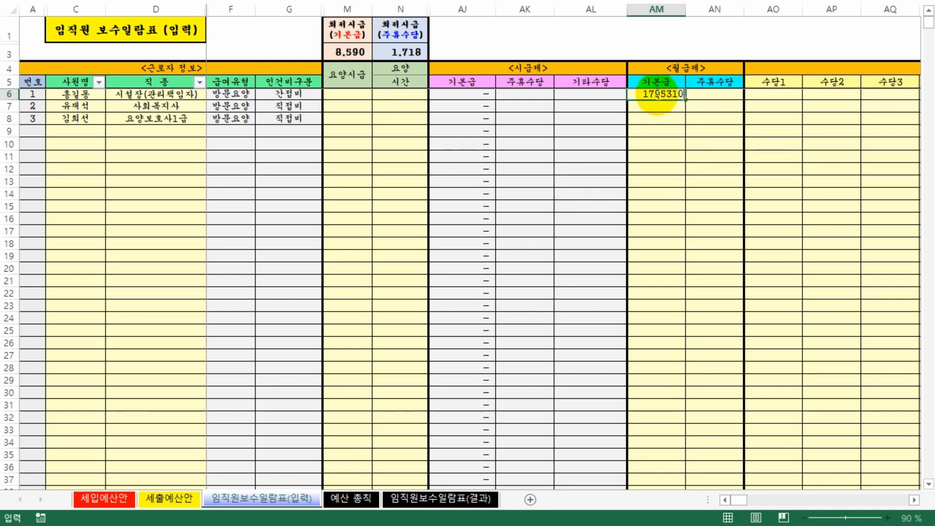
pyautogui.click(660, 306)
pyautogui.click(538, 525)
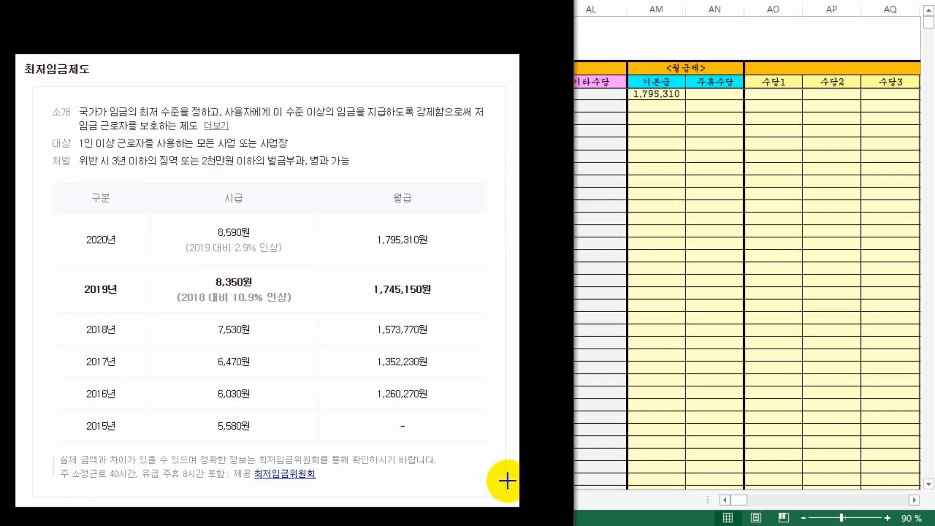
pyautogui.click(728, 223)
pyautogui.click(785, 155)
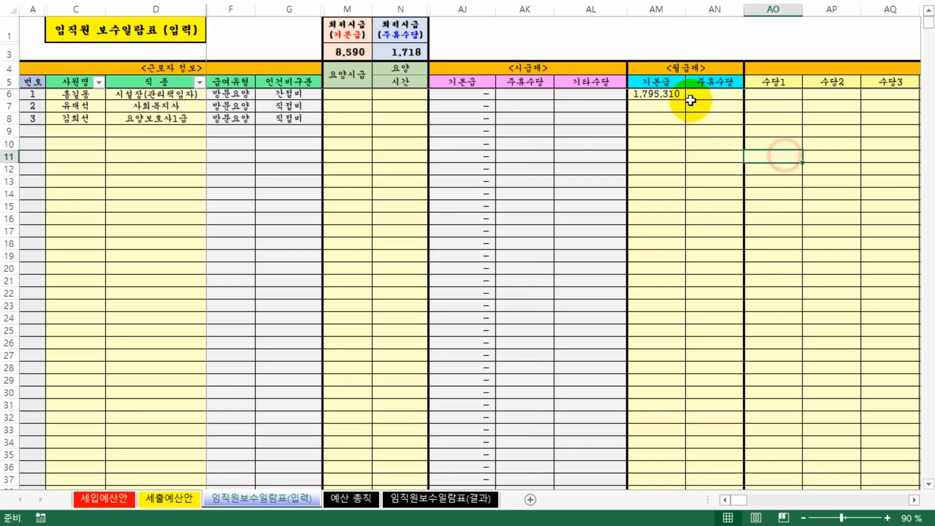
pyautogui.click(657, 93)
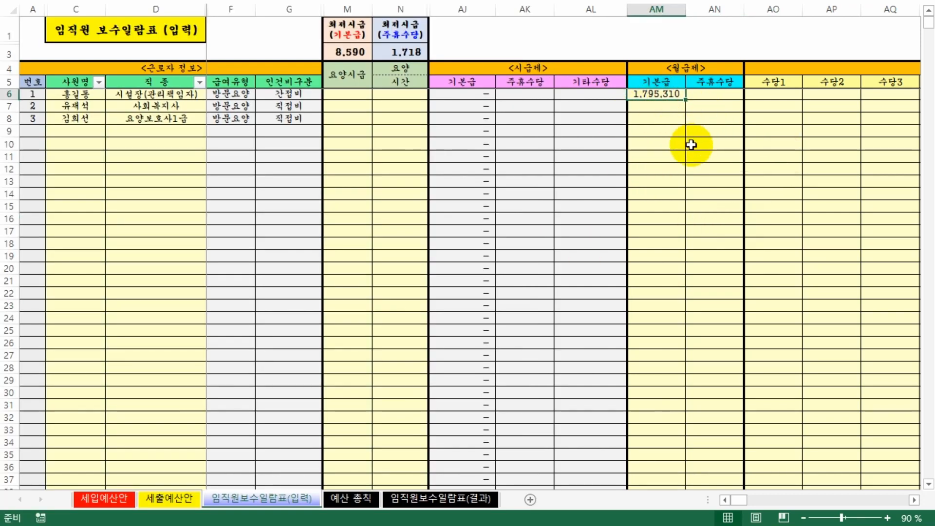
pyautogui.click(718, 93)
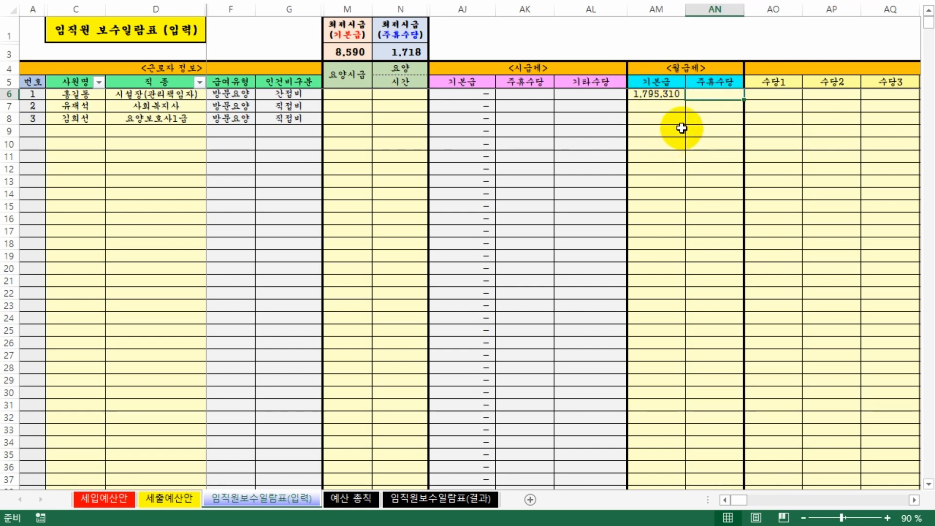
# Enter 1,795,310 as the 월급제 기본급 for the 사회복지사 in row 7
pyautogui.click(128, 116)
pyautogui.click(694, 132)
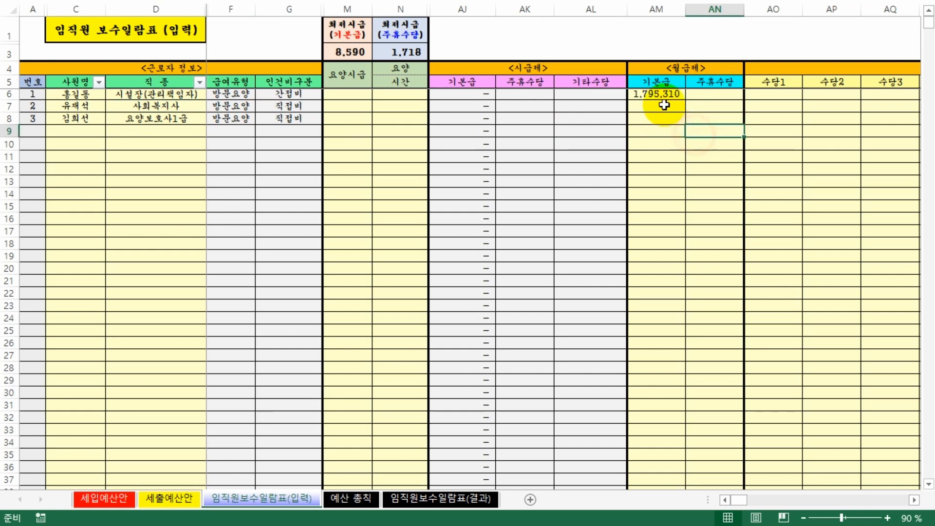
pyautogui.click(652, 105)
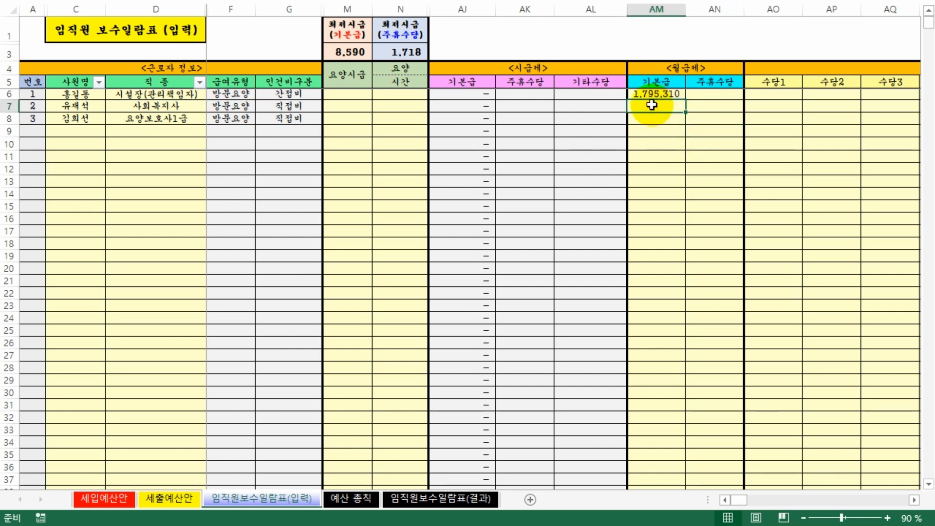
pyautogui.write('1795310')
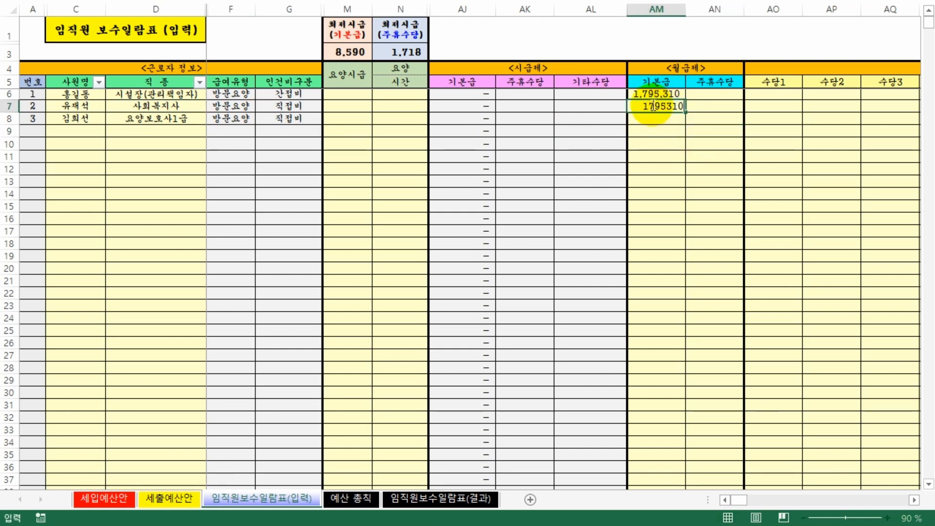
pyautogui.click(748, 230)
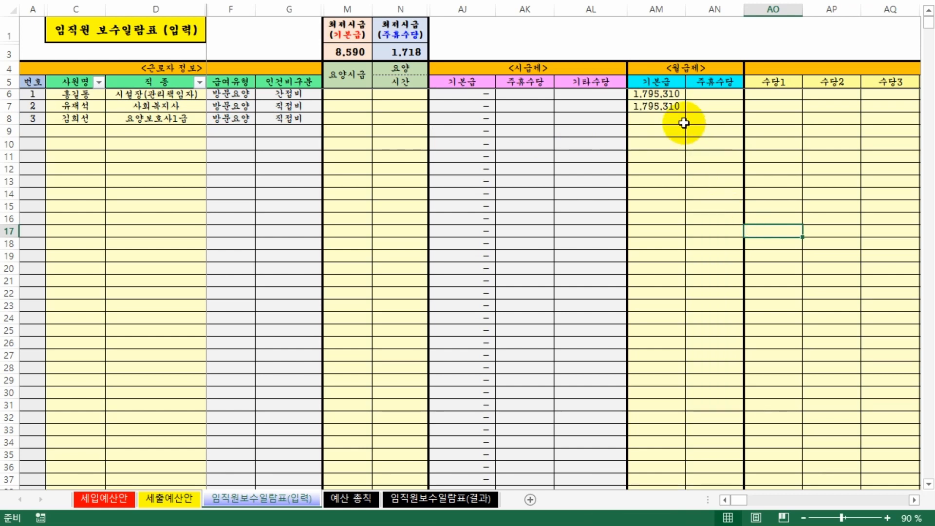
# Set the 월급제 기본급 of the 시설장 in row 6 to 2,000,000
pyautogui.click(664, 94)
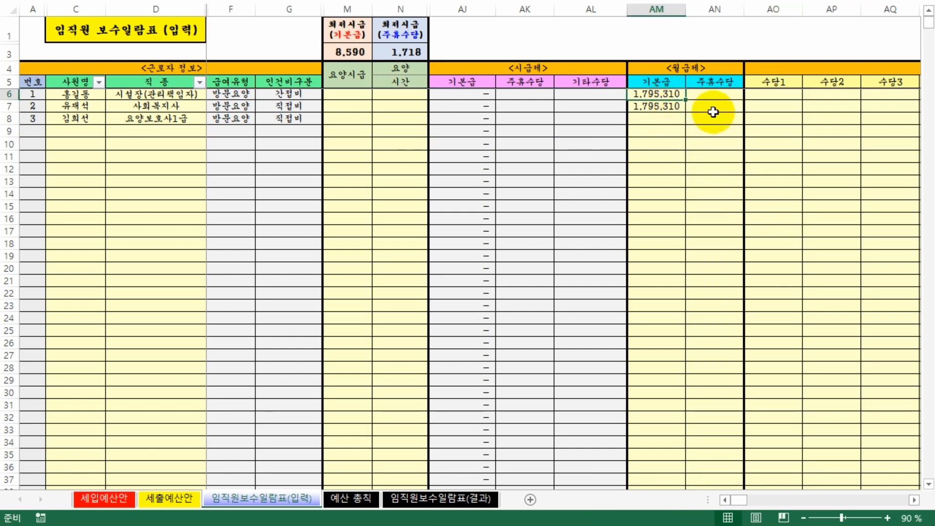
pyautogui.write('2000000')
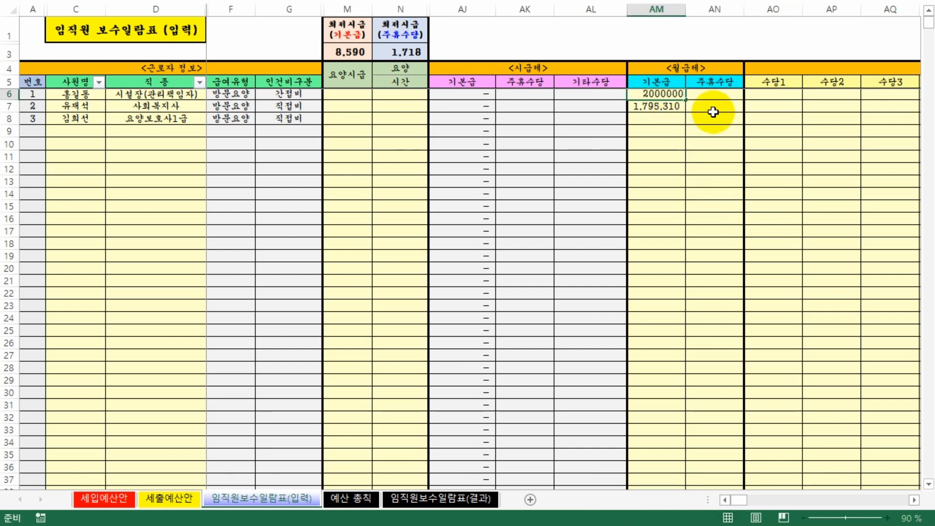
pyautogui.press('Return')
pyautogui.click(714, 182)
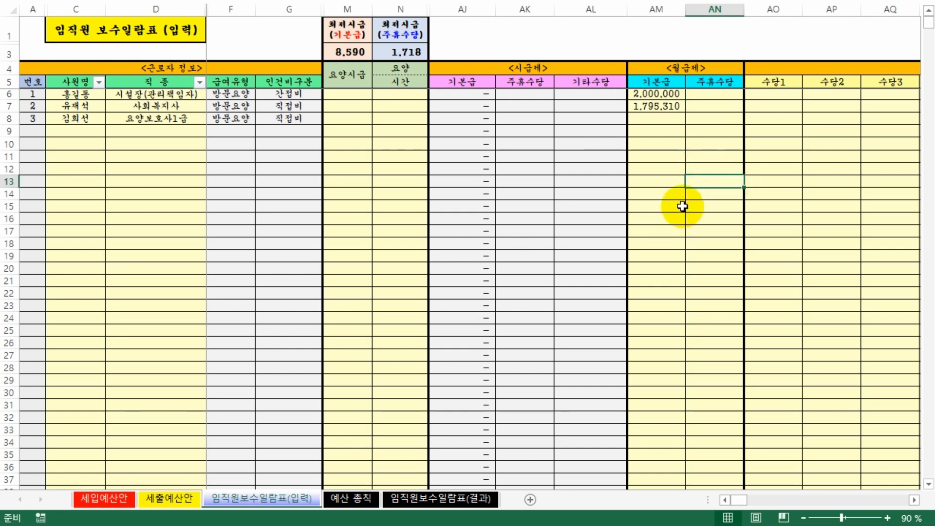
pyautogui.click(674, 171)
# Set the 월급제 기본급 of the 사회복지사 in row 7 to 1,800,000
pyautogui.click(651, 108)
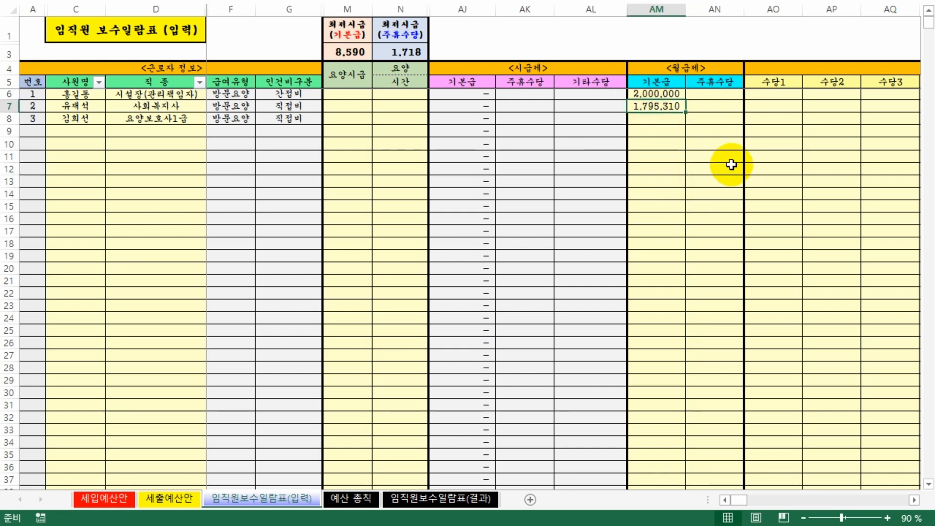
pyautogui.write('18000000')
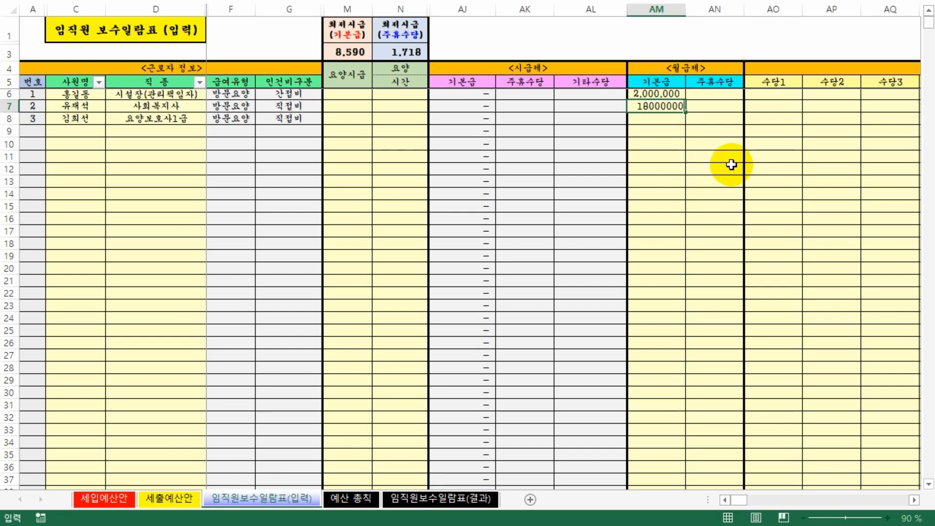
pyautogui.press('Return')
pyautogui.click(662, 107)
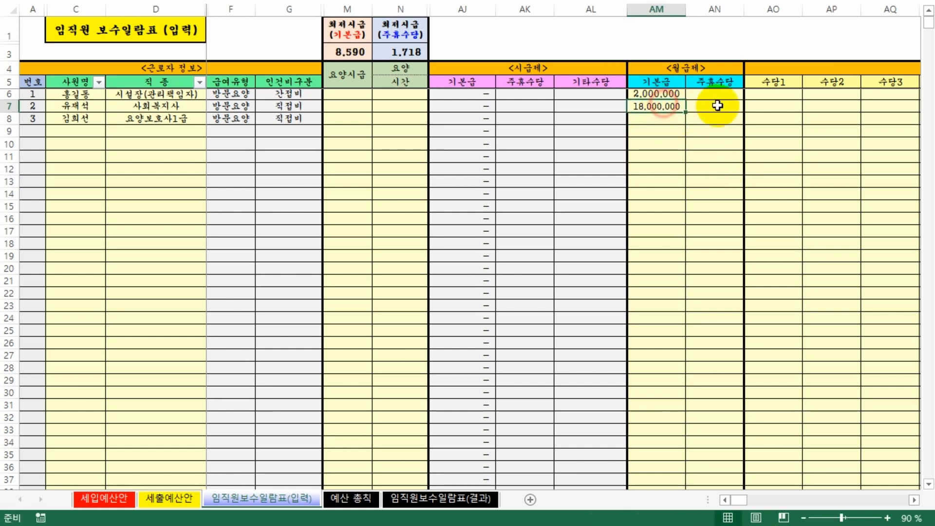
pyautogui.press('BackSpace')
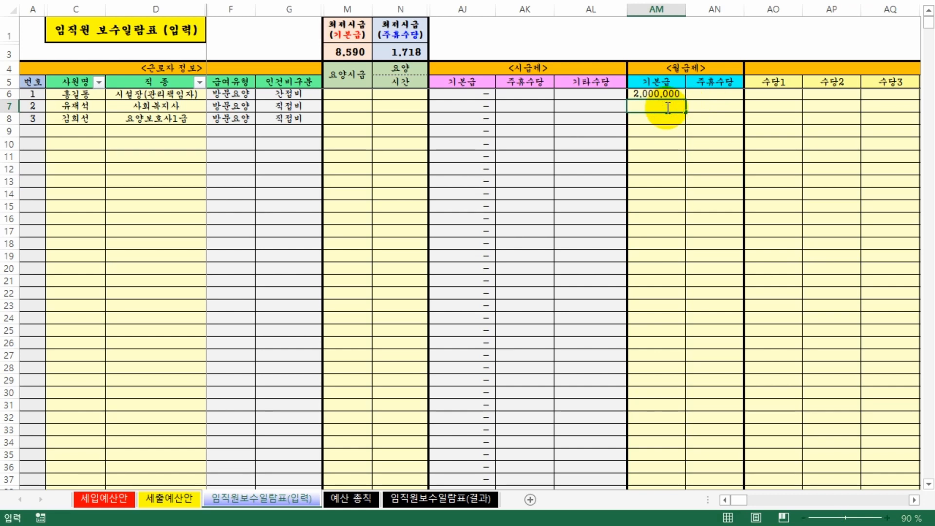
pyautogui.write('1,800,000')
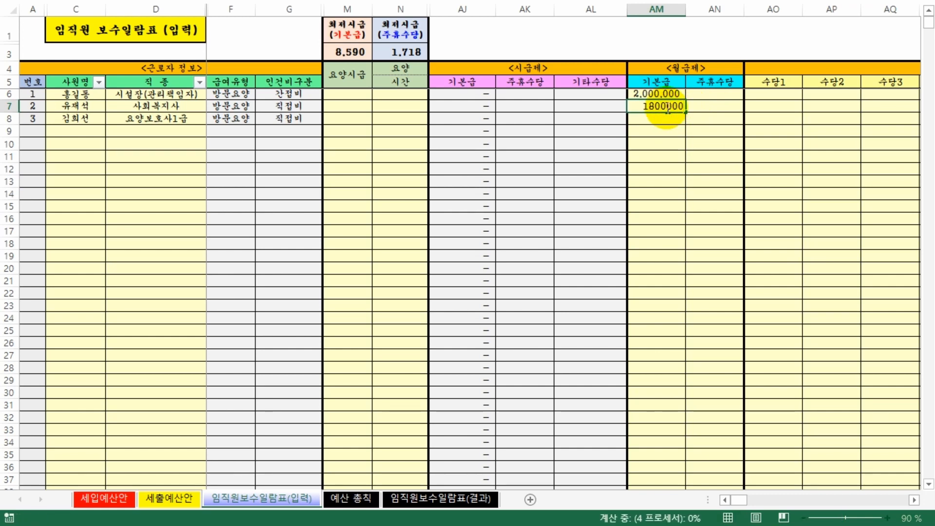
pyautogui.press('Return')
# Compare the 월급제 기본급 in rows 6 and 7 with the 2020 monthly minimum wage, and review the 요양보호사1급 entry in row 8
pyautogui.click(633, 307)
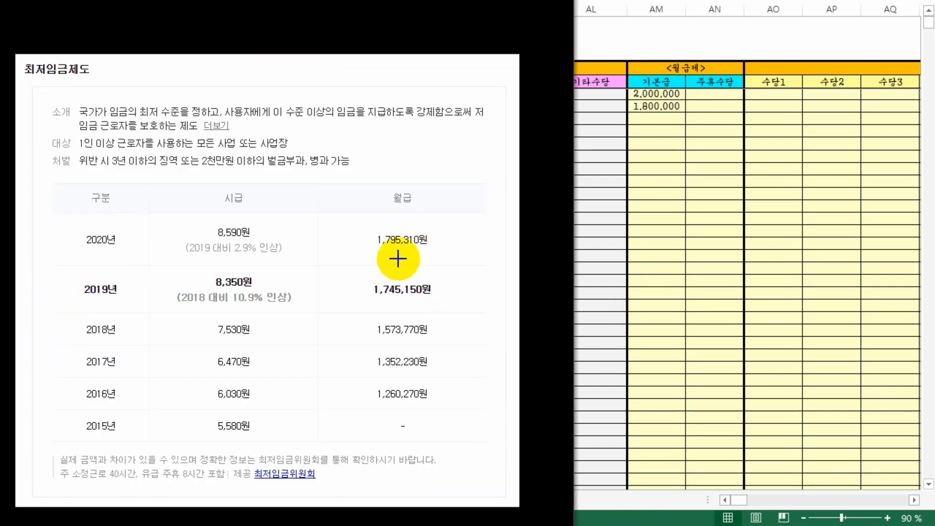
pyautogui.click(684, 243)
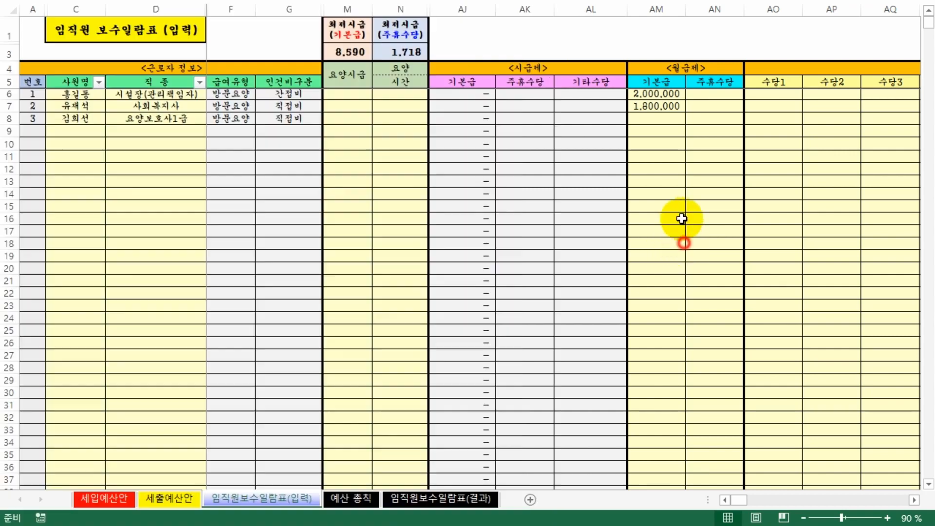
pyautogui.click(653, 156)
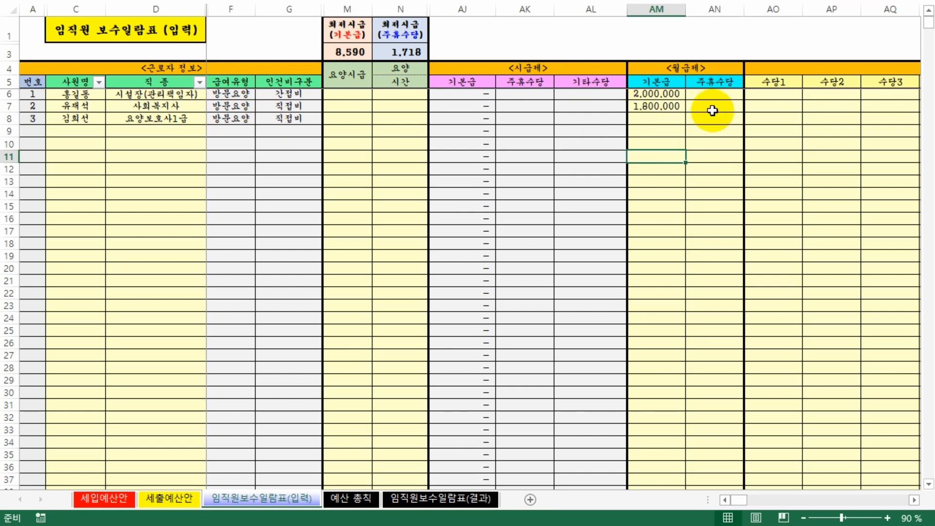
pyautogui.click(663, 94)
pyautogui.click(653, 107)
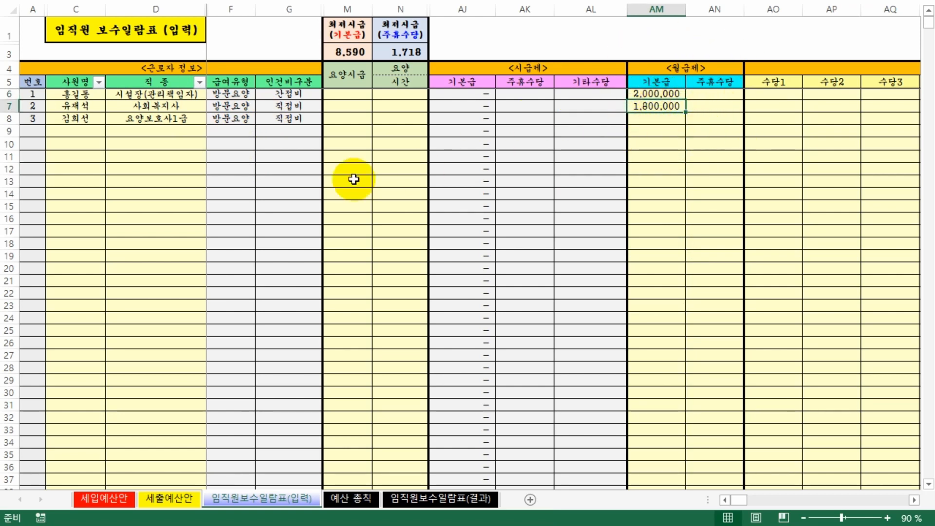
pyautogui.click(171, 119)
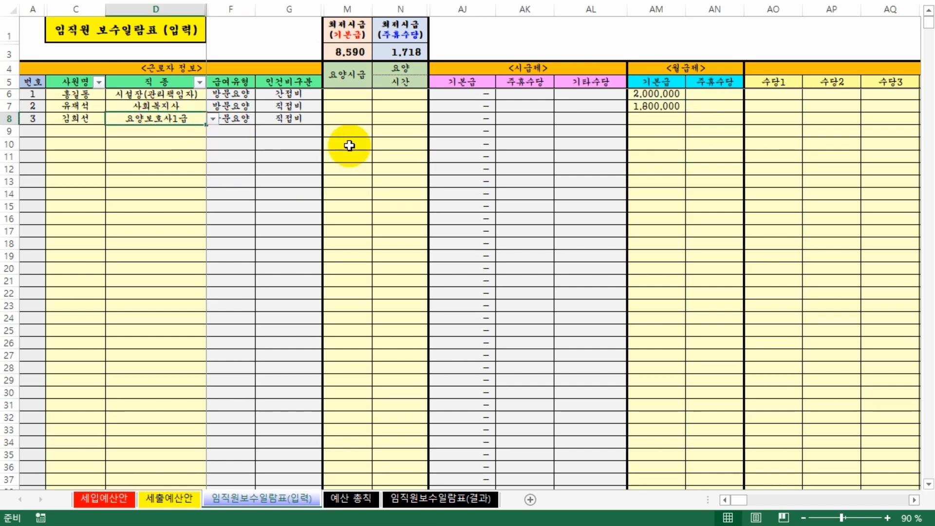
pyautogui.click(132, 174)
pyautogui.click(81, 131)
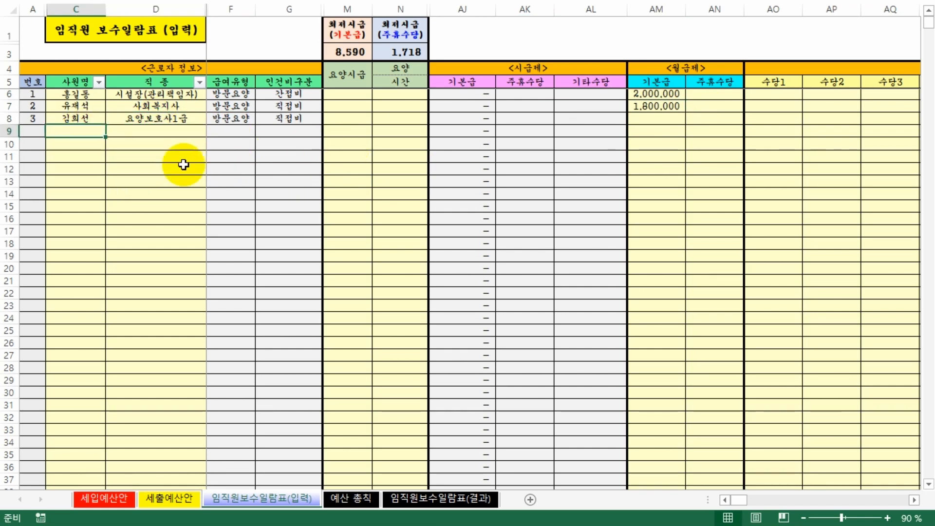
# Add a fourth employee in row 9 by entering the name and choosing 요양보호사1급 as the 직종
pyautogui.write('정')
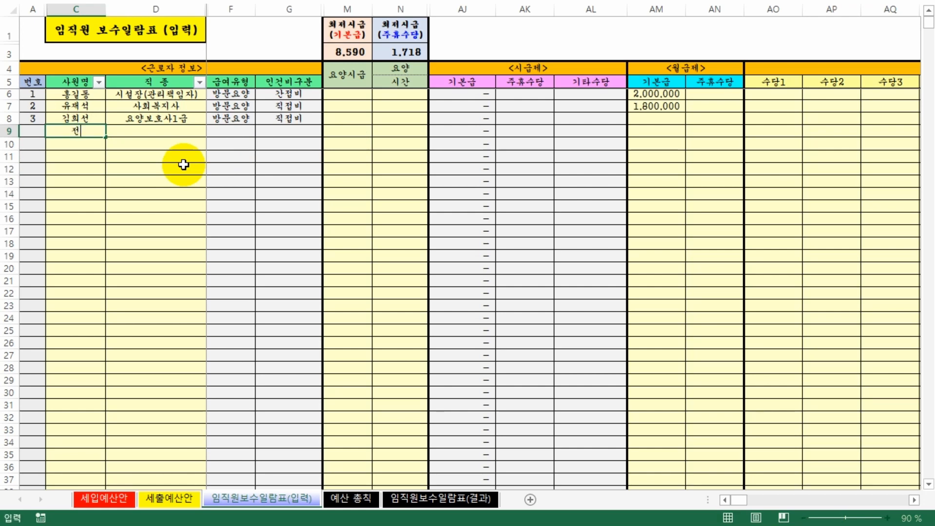
pyautogui.click(204, 185)
pyautogui.click(161, 133)
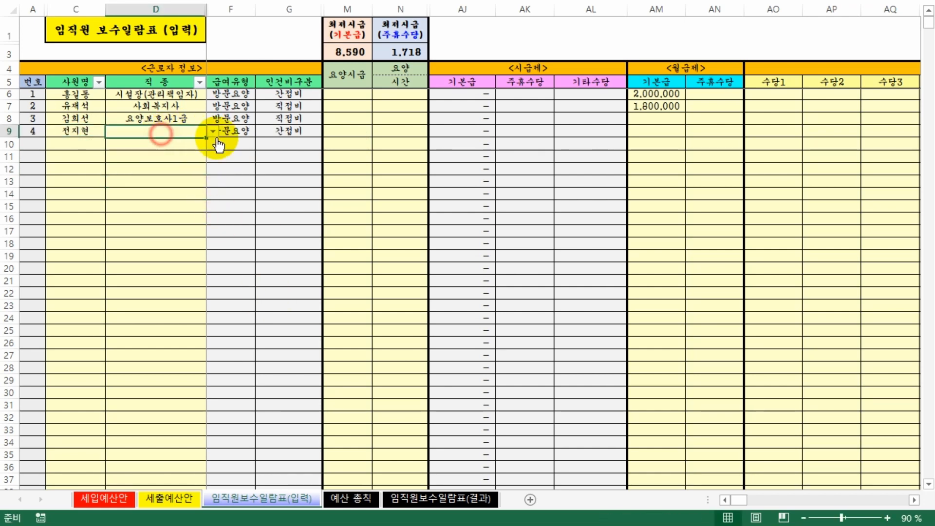
pyautogui.click(214, 131)
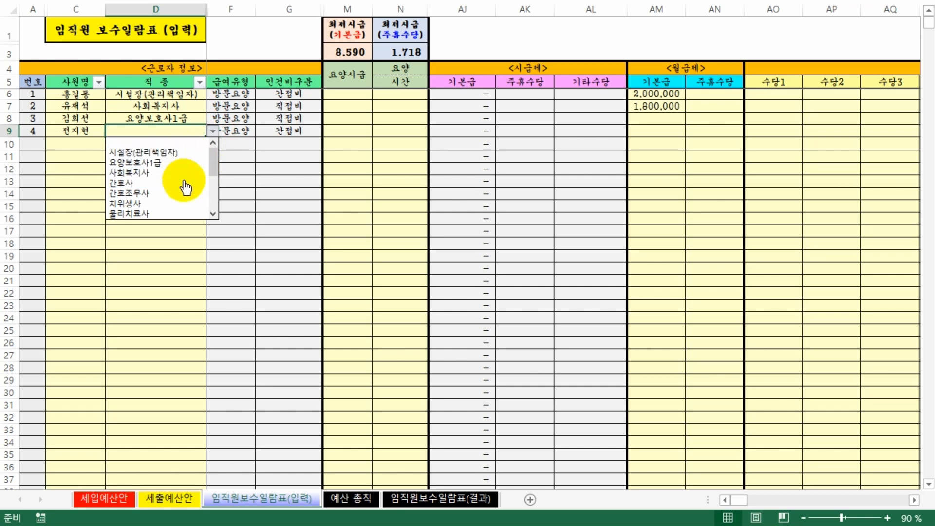
pyautogui.click(146, 162)
pyautogui.moveTo(399, 218); pyautogui.dragTo(399, 206)
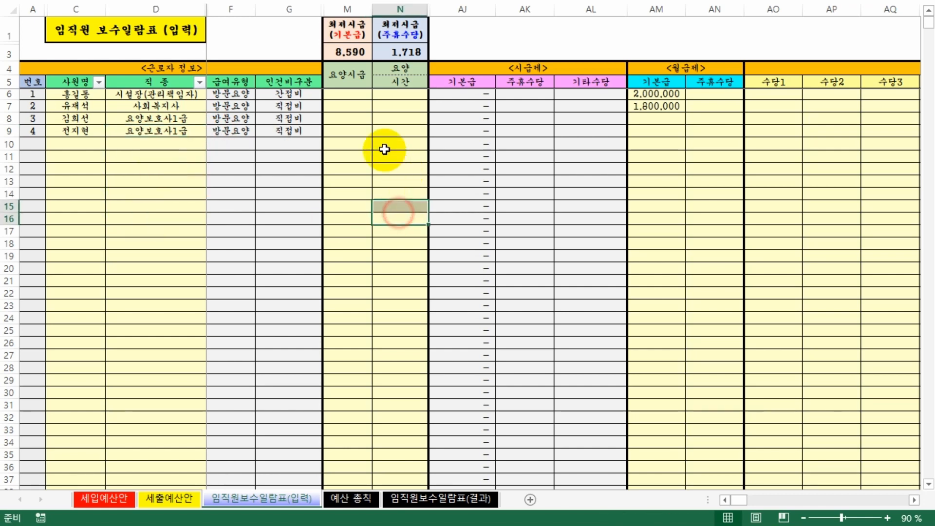
# Examine the 최저시급 기본급 and 주휴수당 reference amounts above the 요양시급 and 요양시간 columns
pyautogui.click(342, 118)
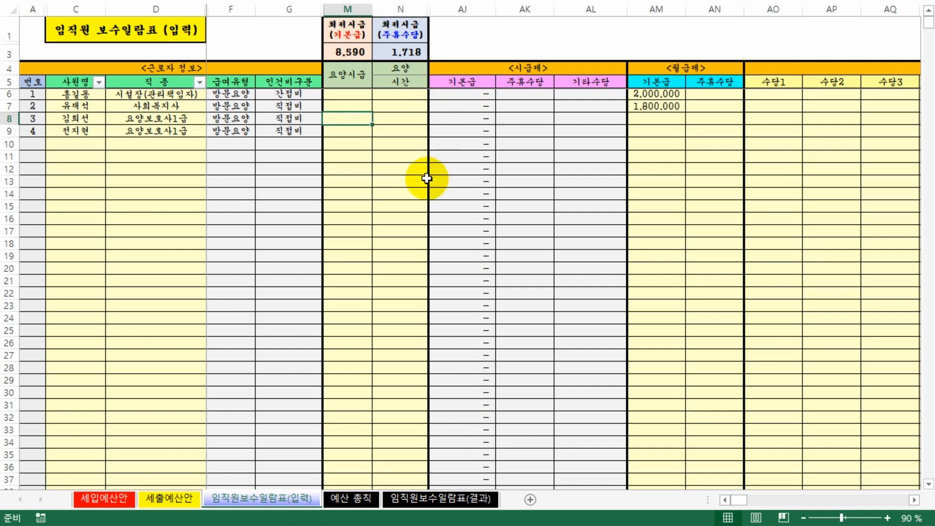
pyautogui.moveTo(342, 51); pyautogui.dragTo(395, 50)
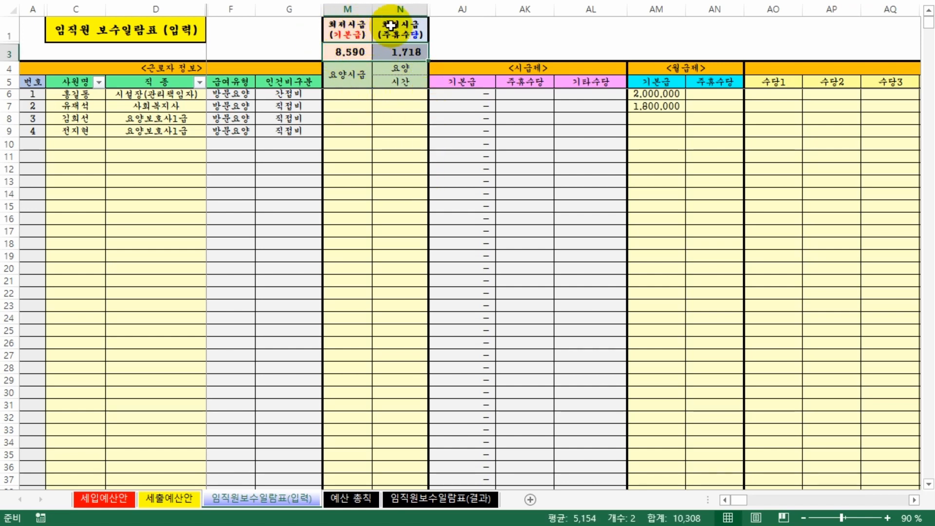
pyautogui.click(676, 520)
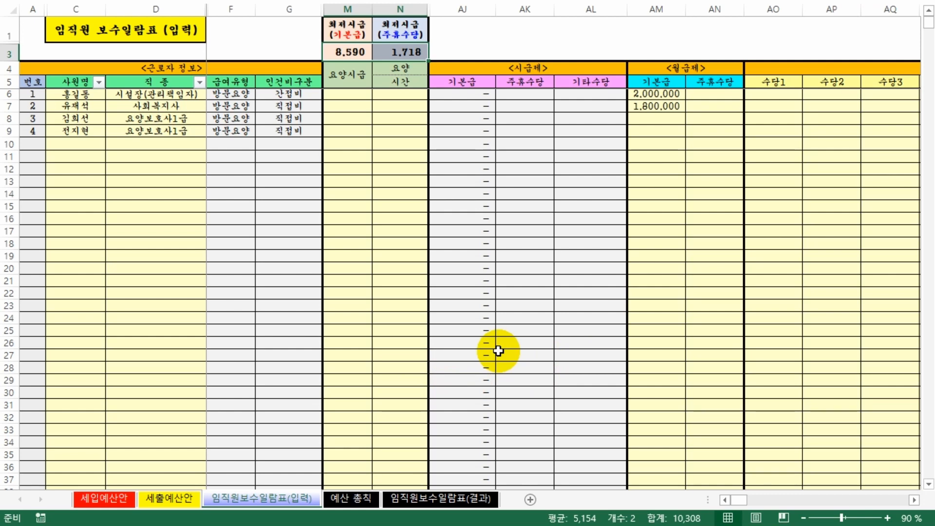
pyautogui.click(344, 105)
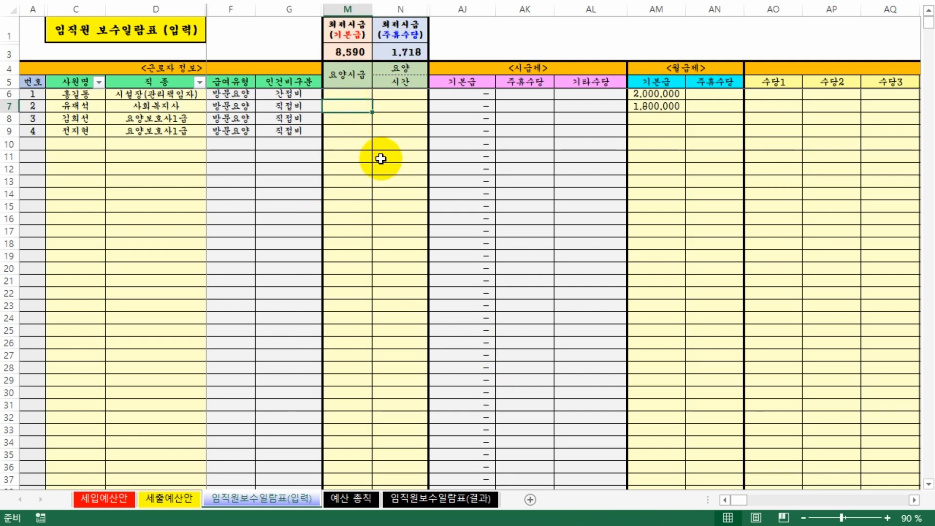
pyautogui.click(348, 57)
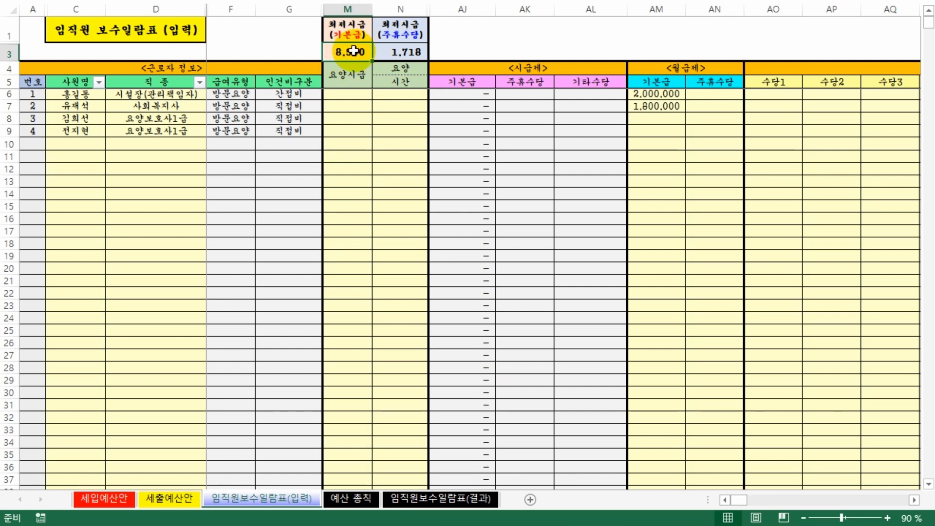
pyautogui.moveTo(345, 52); pyautogui.dragTo(392, 52)
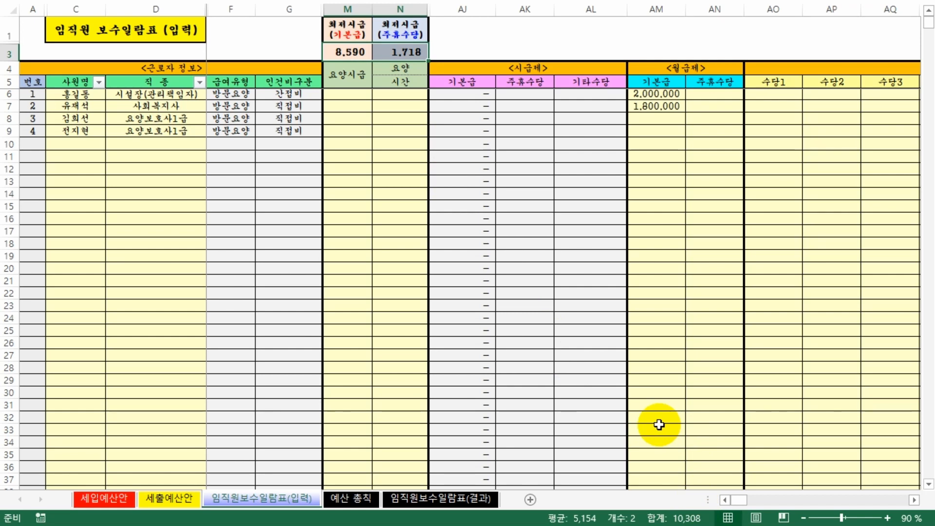
pyautogui.click(396, 156)
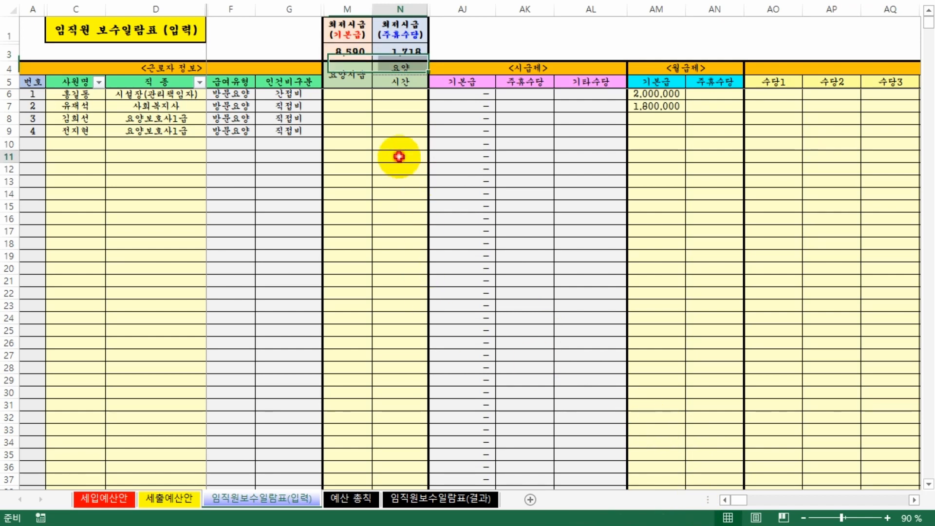
# Enter 10,800 as the 요양시급 for both 요양보호사1급 employees in rows 8 and 9
pyautogui.click(346, 121)
pyautogui.write('1')
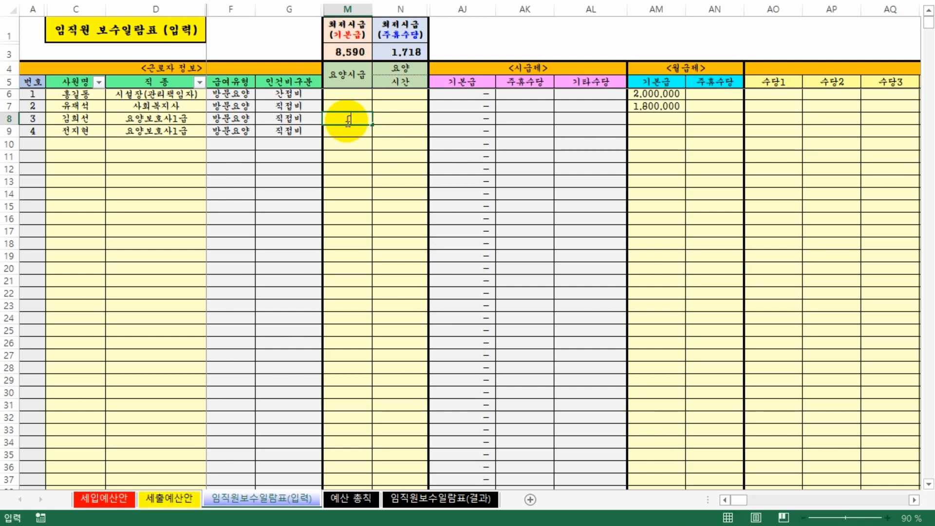
pyautogui.write('0,800')
pyautogui.press('Return')
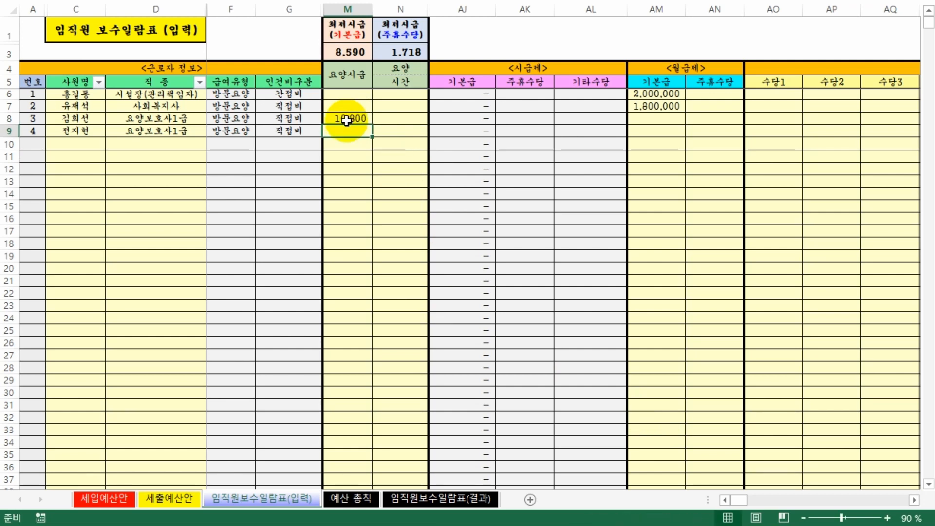
pyautogui.write('10800')
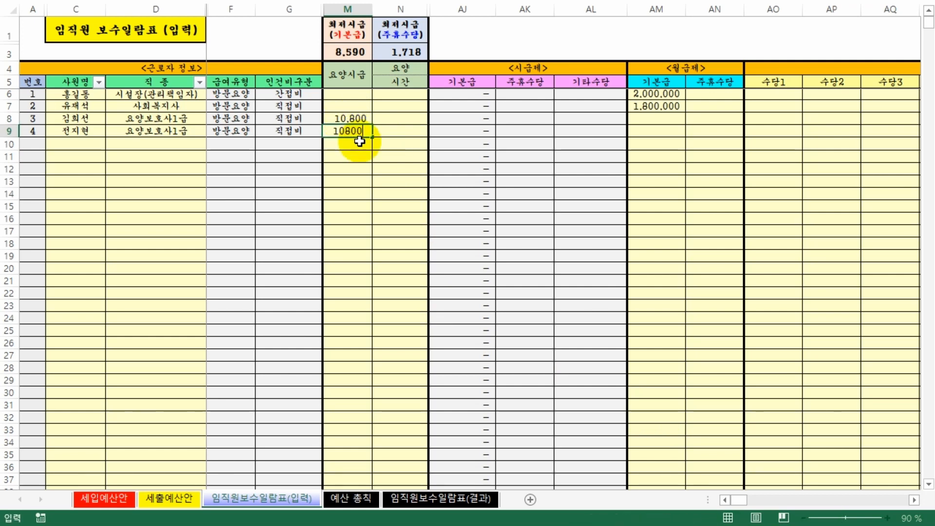
pyautogui.click(376, 231)
pyautogui.click(414, 197)
# Enter the 요양시간 of the two 요양보호사1급 employees: 60 in row 8 and 40 in row 9
pyautogui.click(400, 120)
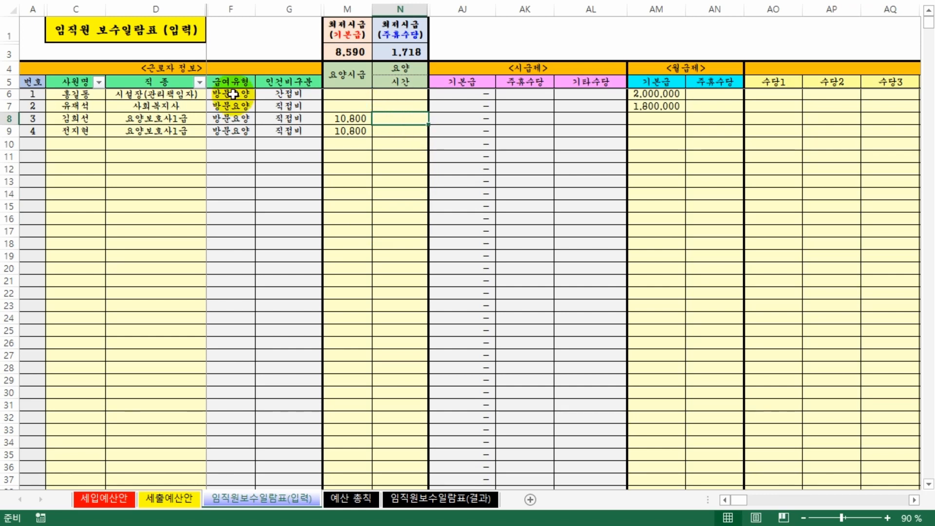
pyautogui.click(67, 121)
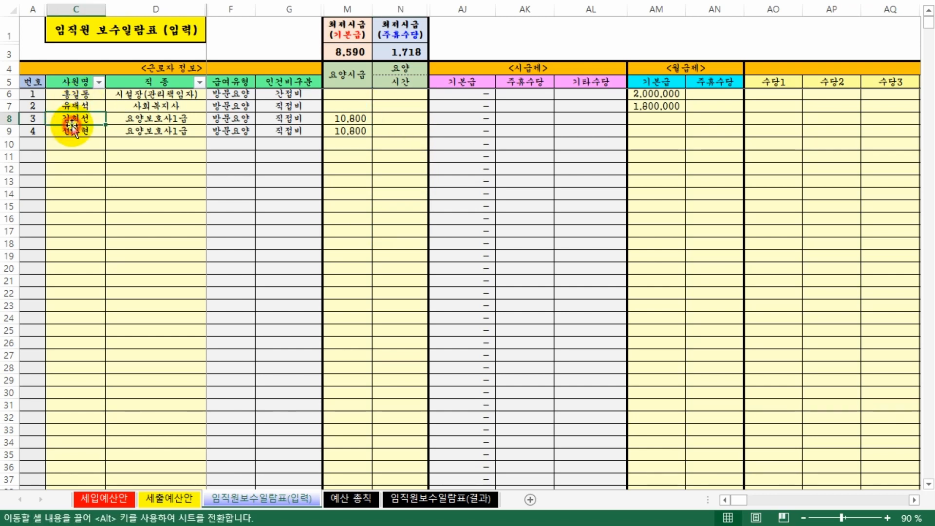
pyautogui.click(70, 130)
pyautogui.click(383, 118)
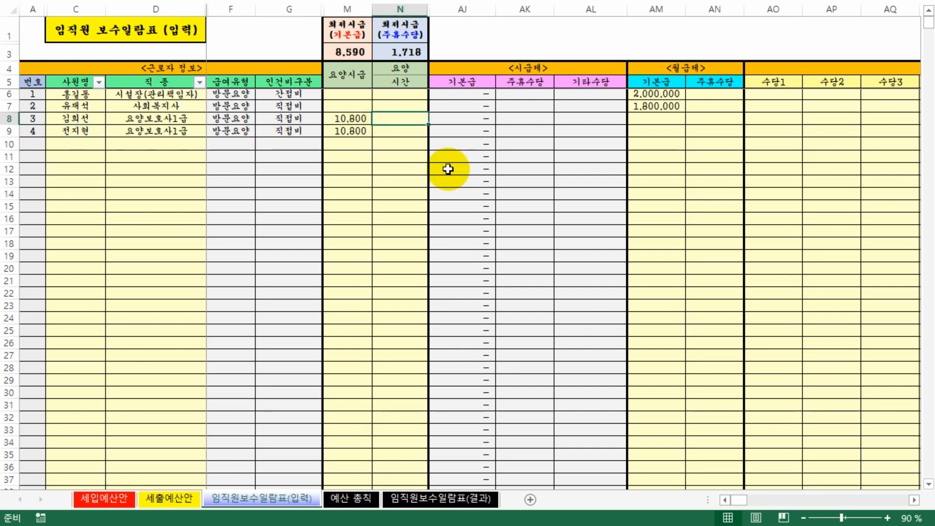
pyautogui.write('60')
pyautogui.press('Return')
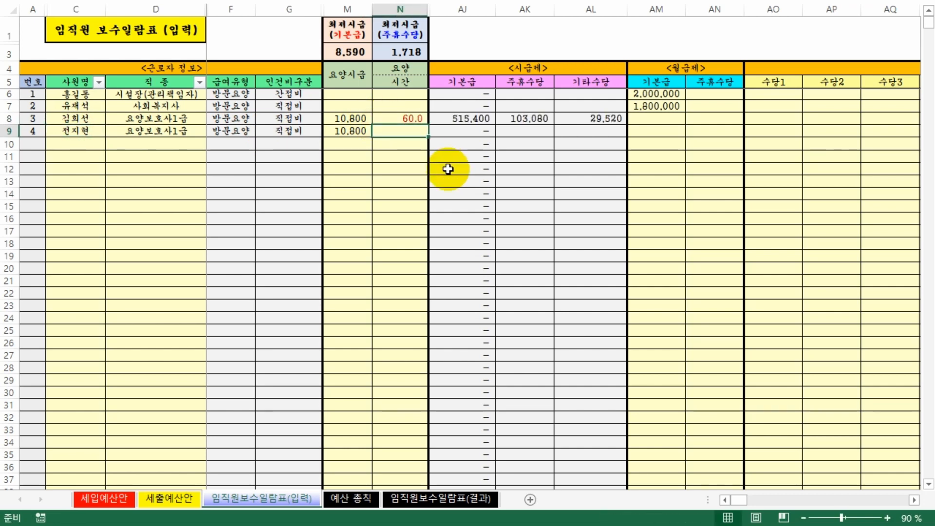
pyautogui.write('40')
pyautogui.press('Return')
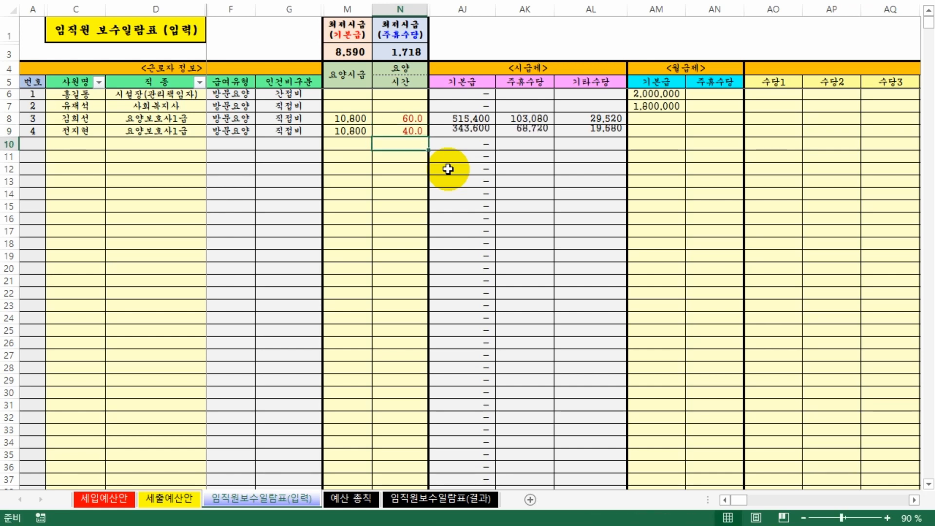
pyautogui.click(491, 219)
# Review the calculated 시급제 기본급, 주휴수당 and 기타수당 for the employees in rows 8 and 9
pyautogui.moveTo(463, 119); pyautogui.dragTo(599, 134)
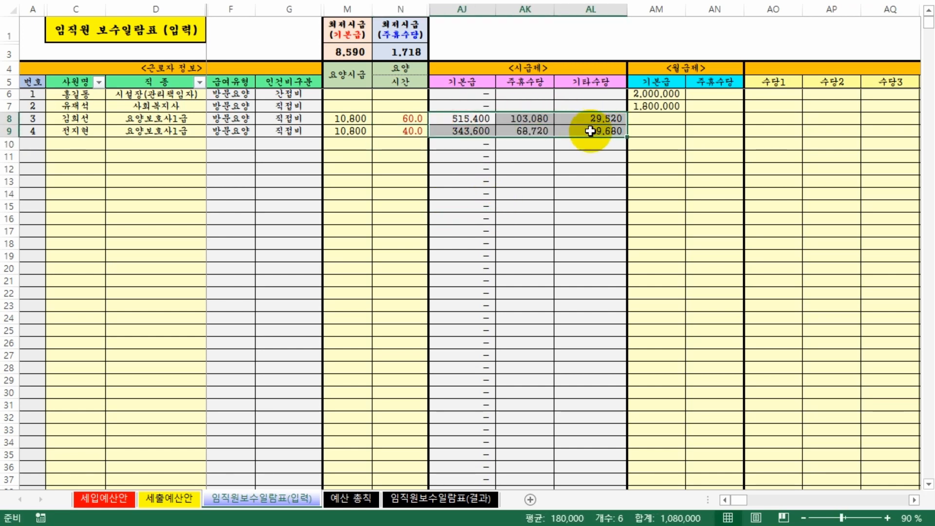
pyautogui.click(556, 178)
pyautogui.moveTo(478, 98); pyautogui.dragTo(472, 131)
pyautogui.moveTo(525, 95); pyautogui.dragTo(530, 144)
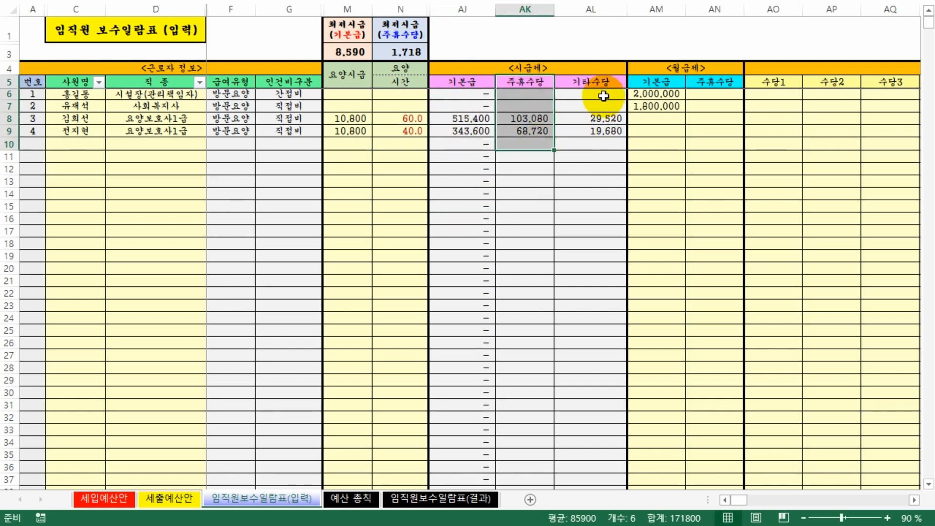
pyautogui.moveTo(606, 81); pyautogui.dragTo(599, 130)
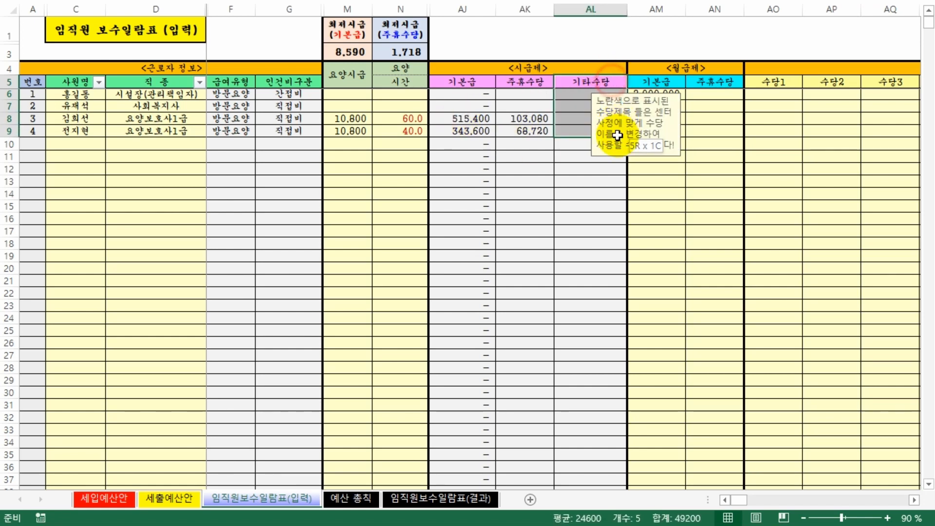
pyautogui.click(556, 215)
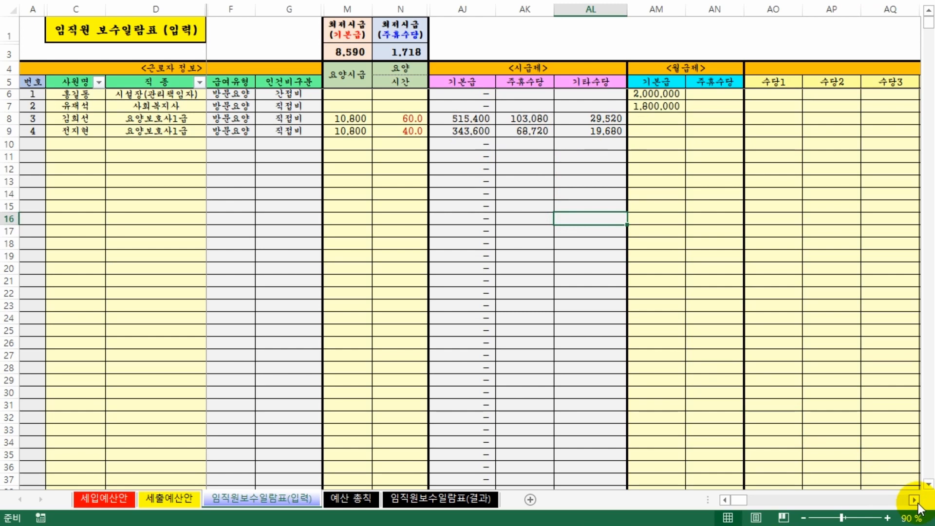
# Look over the blank 사원명, 직종, 요양시급 and 요양시간 cells from row 10 down
pyautogui.moveTo(77, 142); pyautogui.dragTo(173, 465)
pyautogui.click(390, 217)
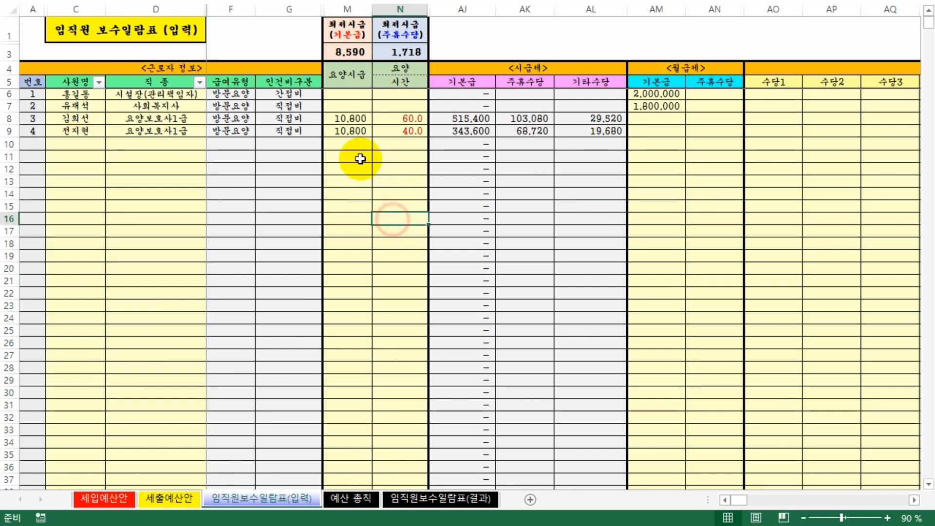
pyautogui.click(342, 142)
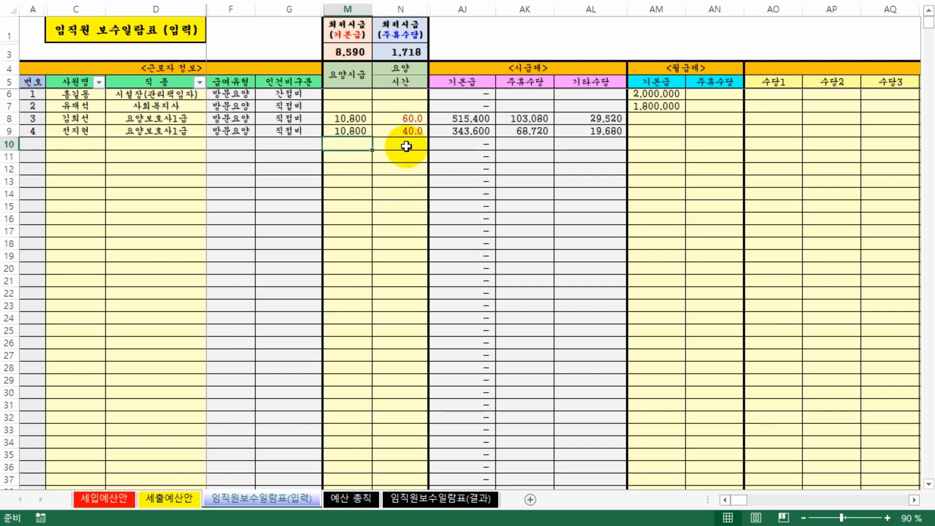
pyautogui.click(406, 146)
pyautogui.moveTo(417, 151)
pyautogui.mouseDown()
pyautogui.moveTo(408, 304)
pyautogui.moveTo(407, 149)
pyautogui.mouseUp()
pyautogui.click(393, 206)
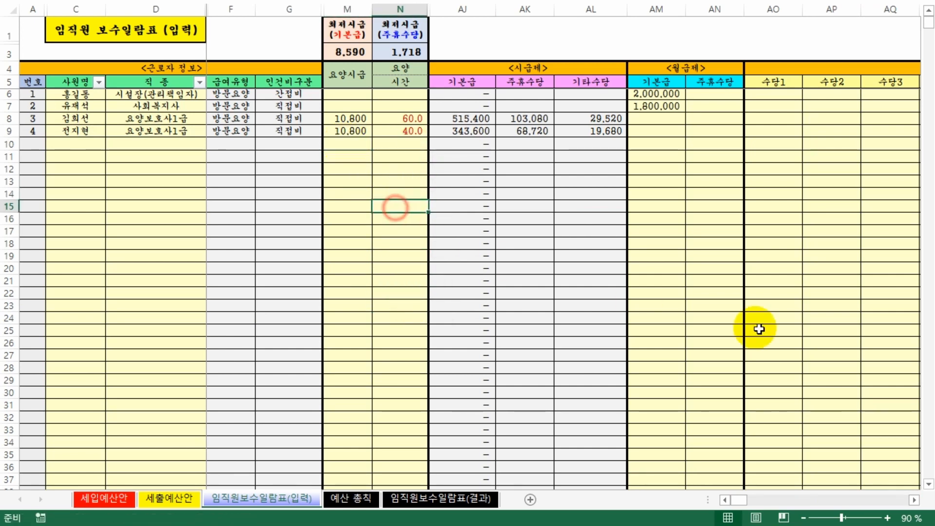
# Examine the 수당 section's input columns from 수당1 to 수당5, 장기근속 and 수당6
pyautogui.click(914, 500)
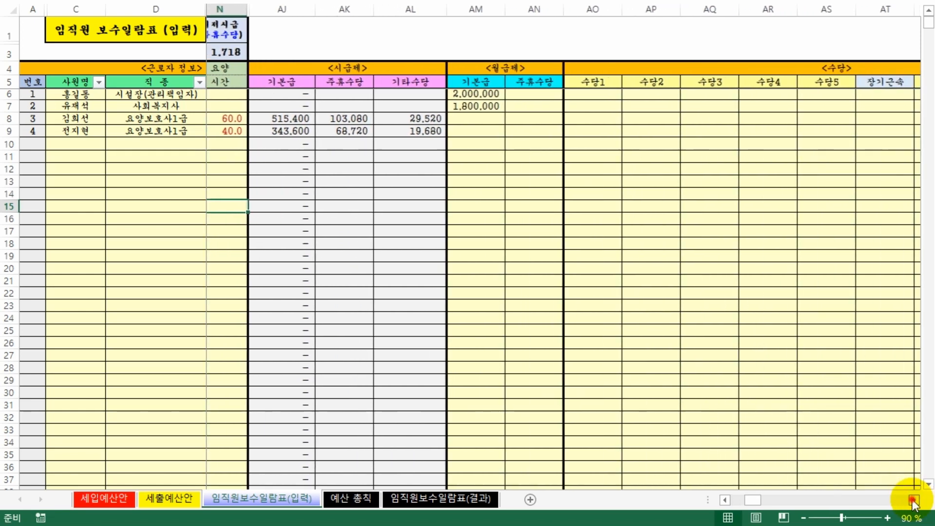
pyautogui.moveTo(294, 84); pyautogui.dragTo(399, 84)
pyautogui.click(287, 98)
pyautogui.moveTo(292, 94); pyautogui.dragTo(520, 290)
pyautogui.click(661, 217)
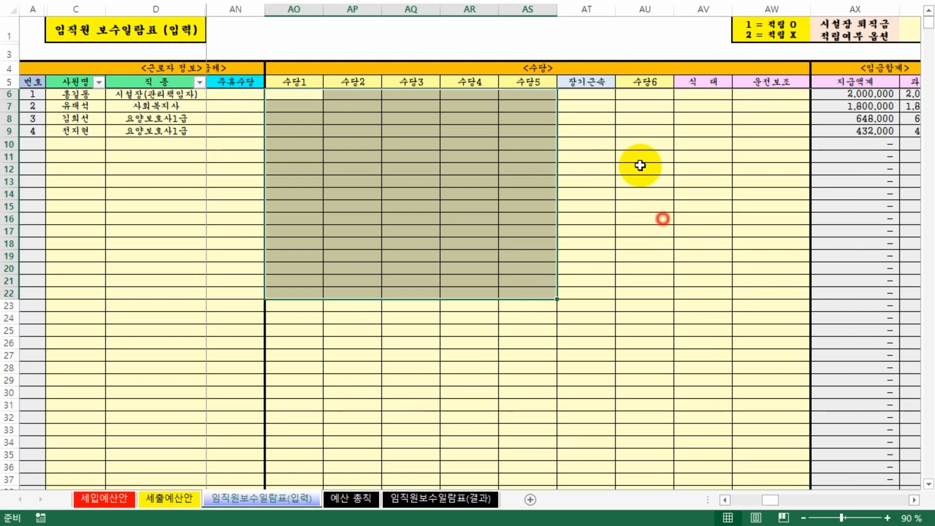
pyautogui.click(591, 94)
pyautogui.click(576, 246)
pyautogui.moveTo(664, 216); pyautogui.dragTo(662, 208)
pyautogui.click(650, 127)
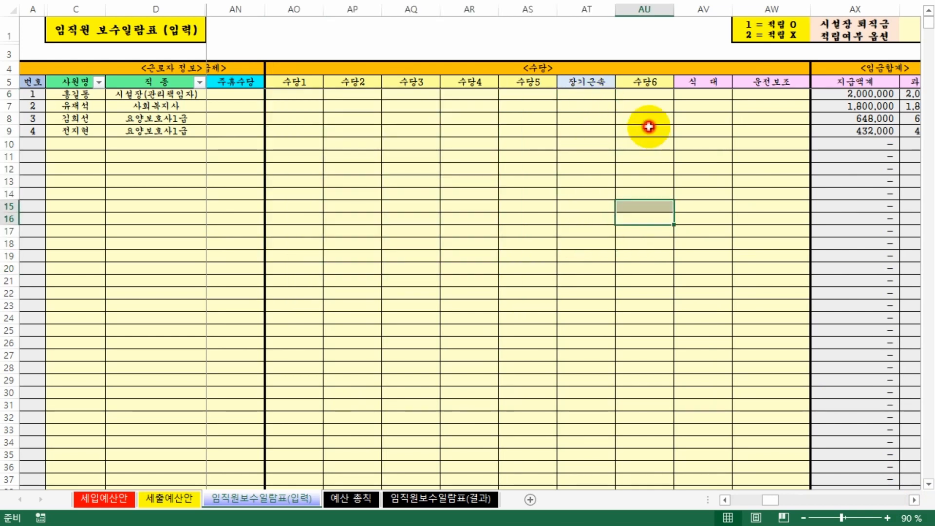
# Examine the 식대 and 운전보조 input columns of the 수당 section
pyautogui.click(707, 95)
pyautogui.click(788, 95)
pyautogui.click(706, 97)
pyautogui.moveTo(706, 98); pyautogui.dragTo(768, 236)
pyautogui.click(745, 294)
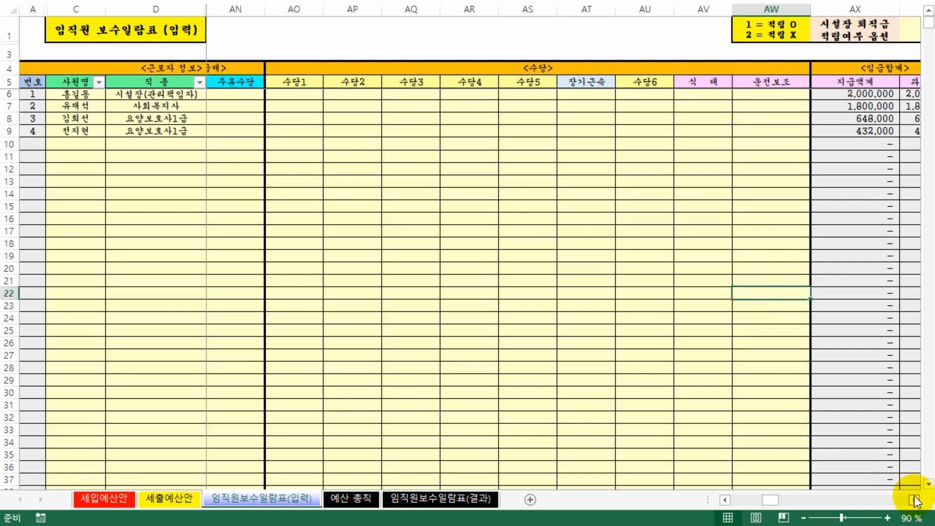
# Review the 지급액계 and 과세액계 totals and each employee's 사회보험 부담금 amounts in rows 6 to 9
pyautogui.click(914, 499)
pyautogui.click(914, 500)
pyautogui.click(453, 93)
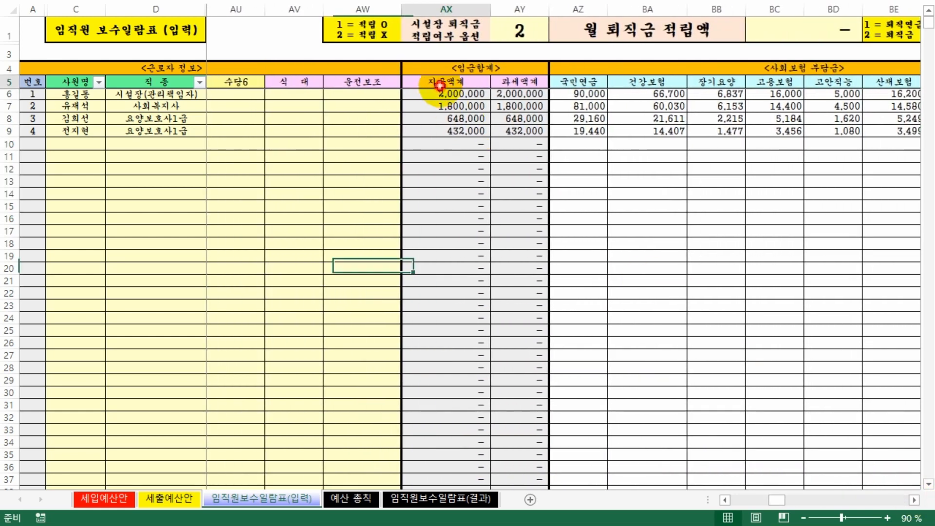
pyautogui.click(505, 87)
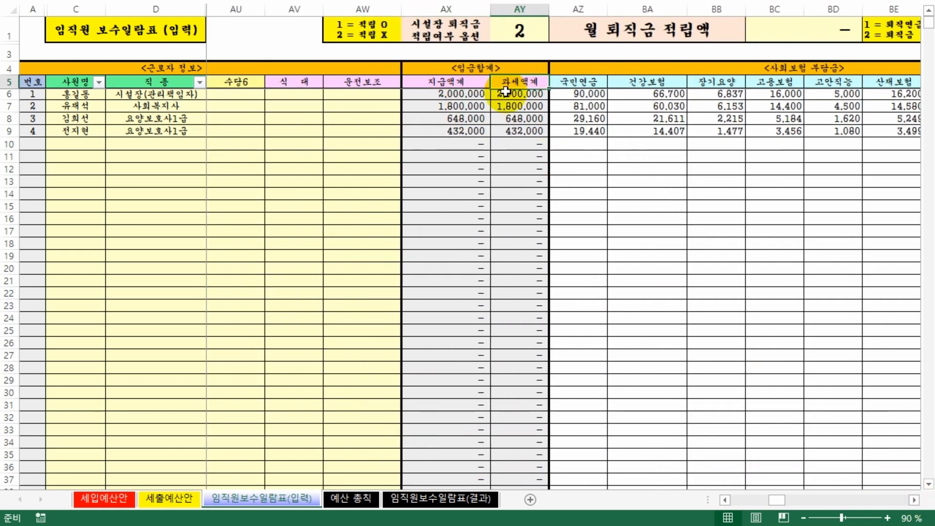
pyautogui.click(568, 183)
pyautogui.click(914, 499)
pyautogui.moveTo(595, 268); pyautogui.dragTo(594, 257)
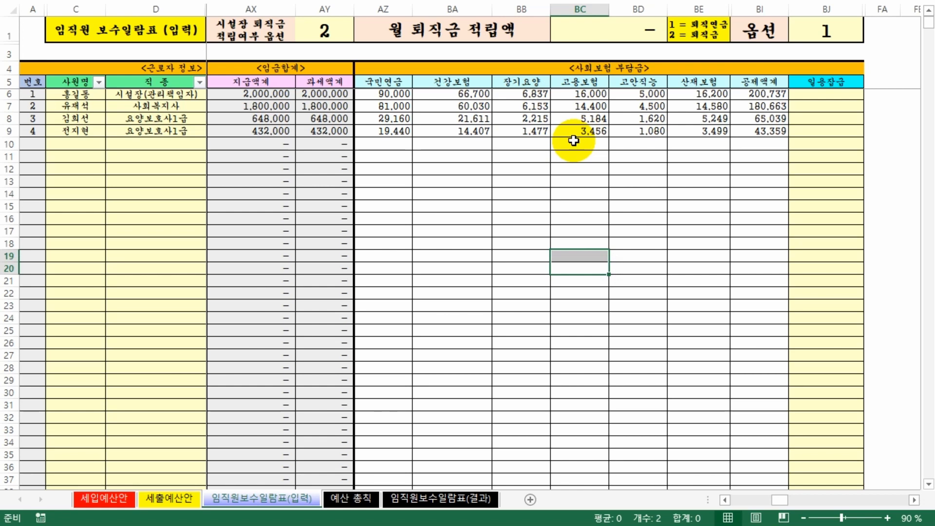
pyautogui.moveTo(393, 93); pyautogui.dragTo(762, 132)
# Open the 세출예산안 sheet and review the 직접인건비 비율 and the personnel cost items from 급여 to 사회보험 부담금
pyautogui.click(168, 499)
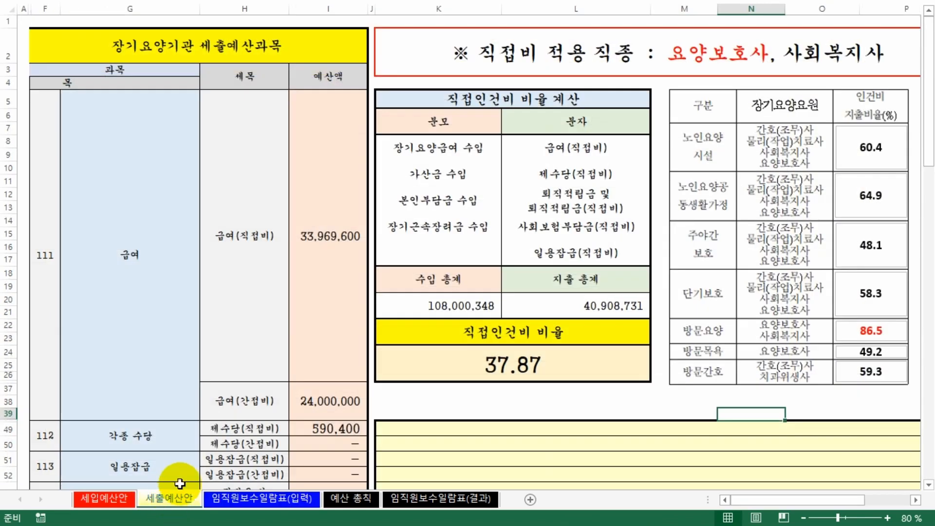
pyautogui.click(412, 371)
pyautogui.scroll(-3, 375, 376)
pyautogui.scroll(-4, 151, 389)
pyautogui.scroll(1, 90, 342)
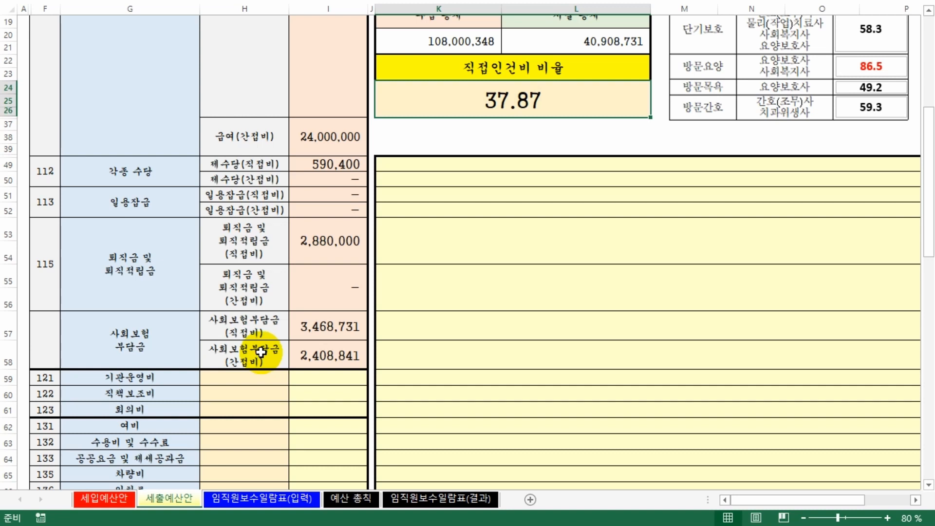
# Return to the 임직원보수일람표(입력) sheet and review the 사회보험 부담금 columns from 국민연금 to 산재보험 in rows 6 to 9
pyautogui.click(262, 499)
pyautogui.moveTo(387, 92); pyautogui.dragTo(772, 132)
pyautogui.click(650, 225)
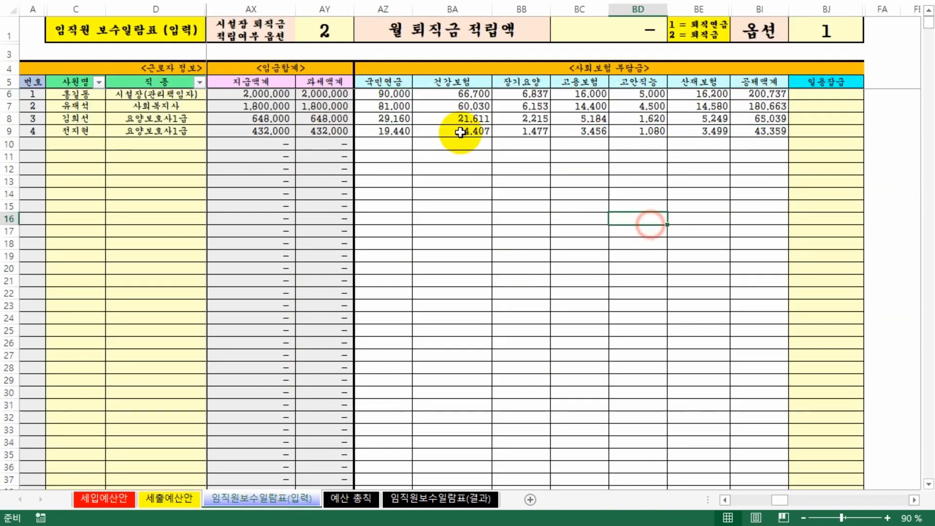
pyautogui.click(390, 94)
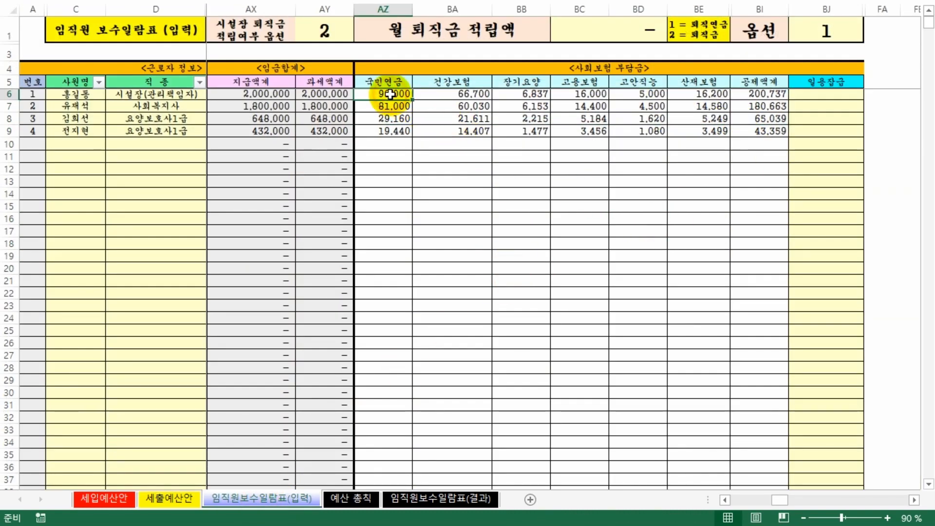
pyautogui.click(473, 97)
pyautogui.click(521, 94)
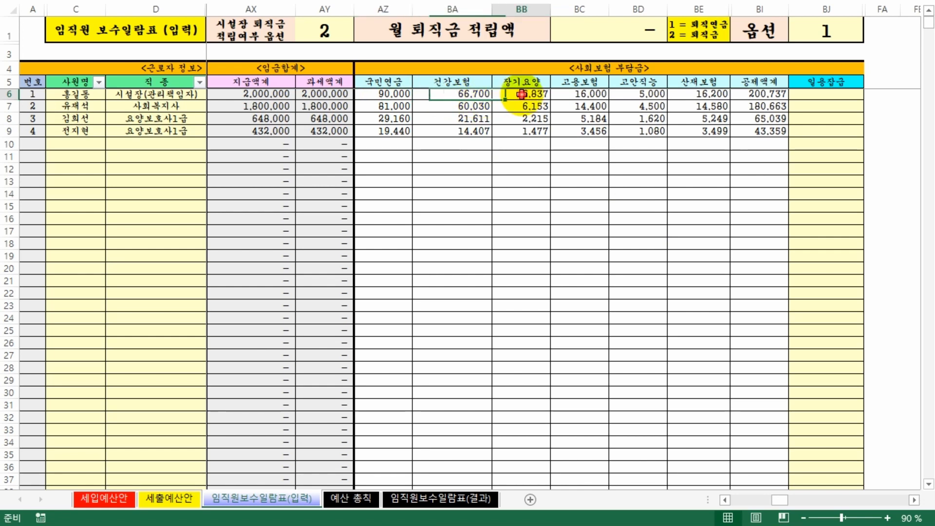
pyautogui.click(591, 94)
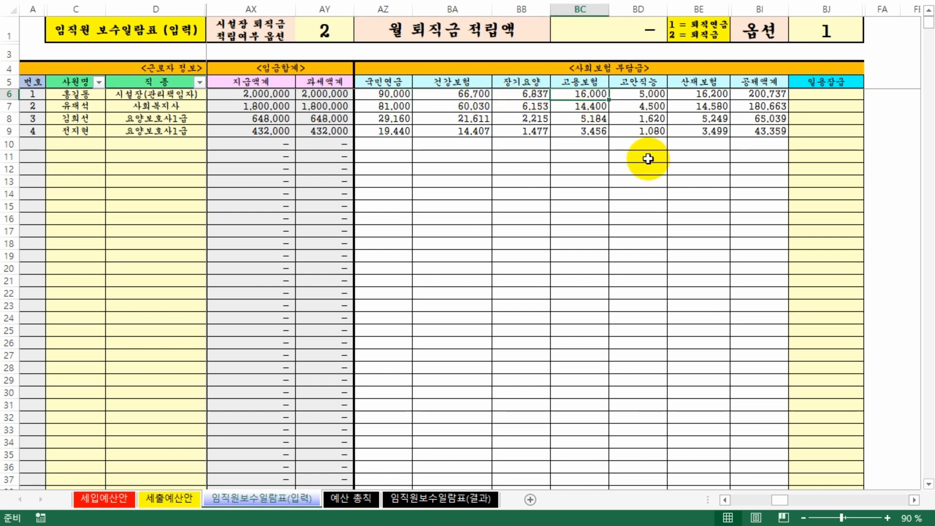
pyautogui.click(643, 97)
pyautogui.click(704, 95)
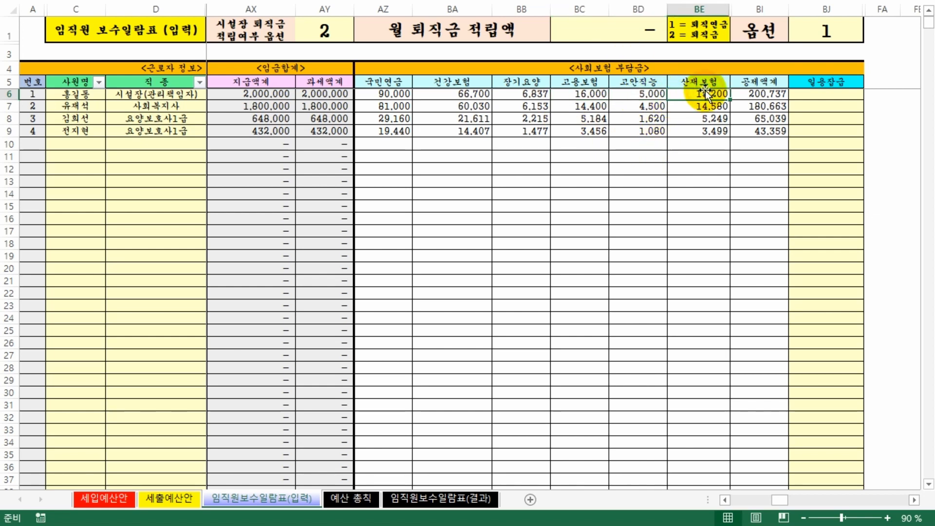
pyautogui.moveTo(385, 93); pyautogui.dragTo(711, 132)
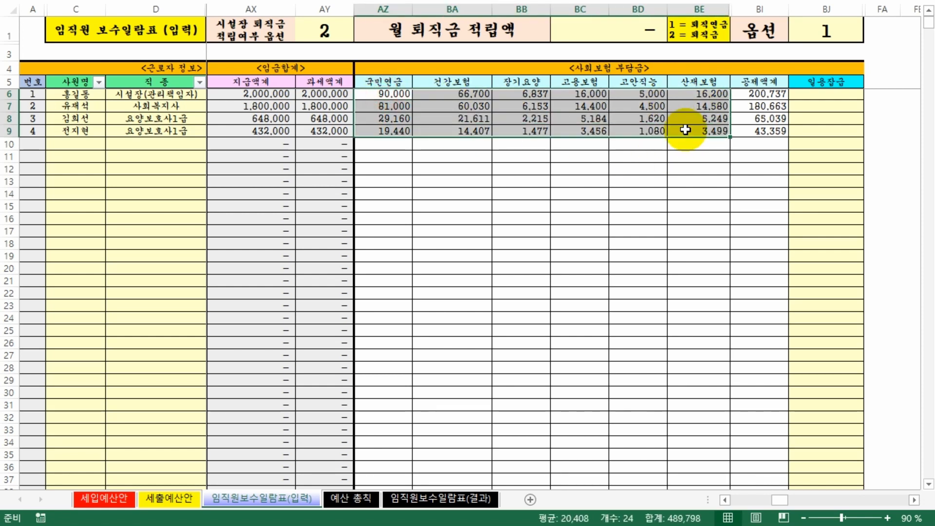
pyautogui.click(617, 235)
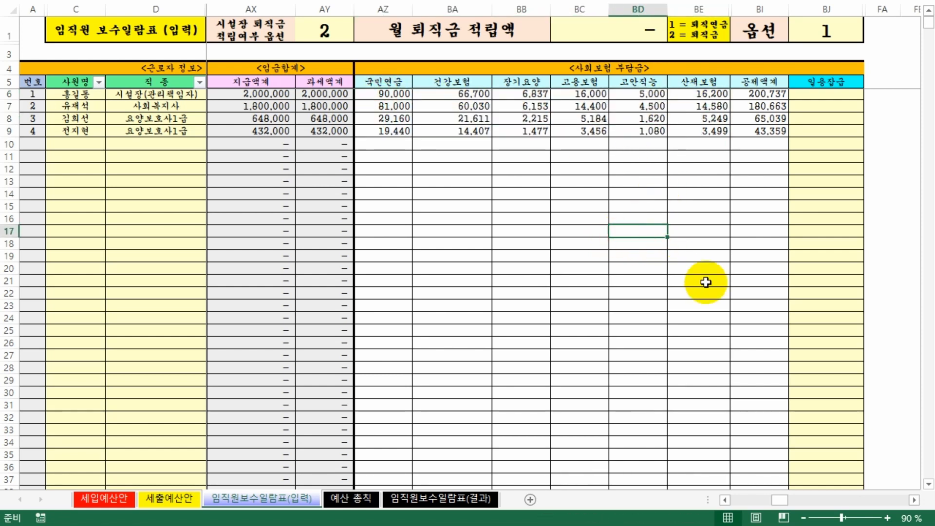
# Examine the 일용잡급 input column for the listed employees
pyautogui.click(830, 92)
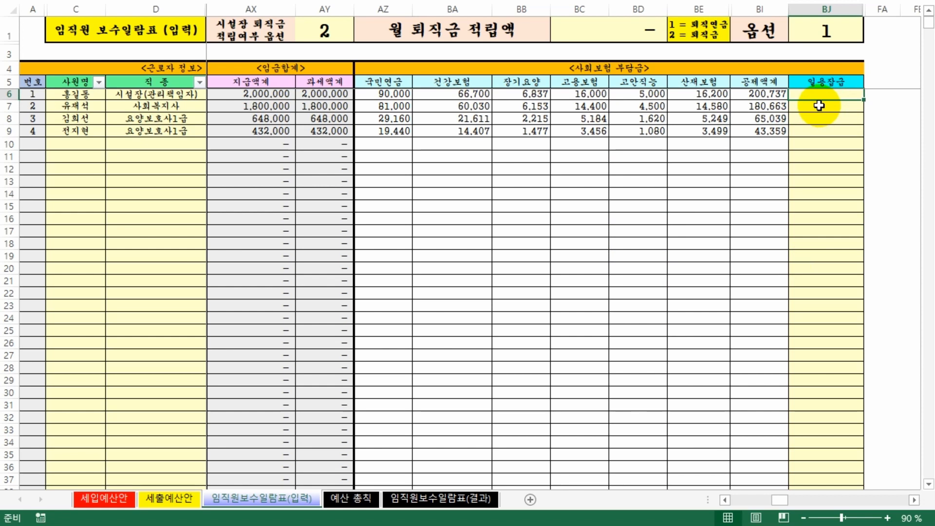
pyautogui.click(820, 104)
pyautogui.click(811, 120)
pyautogui.click(810, 140)
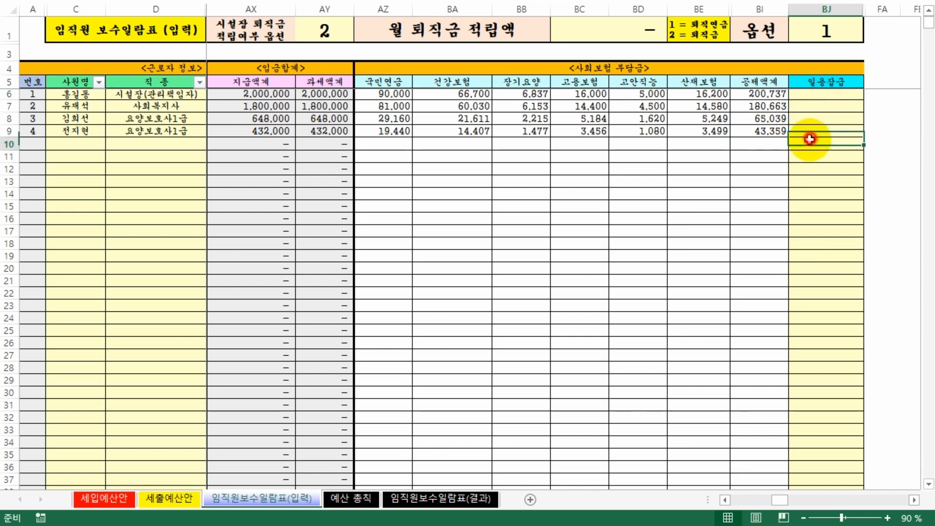
pyautogui.click(628, 255)
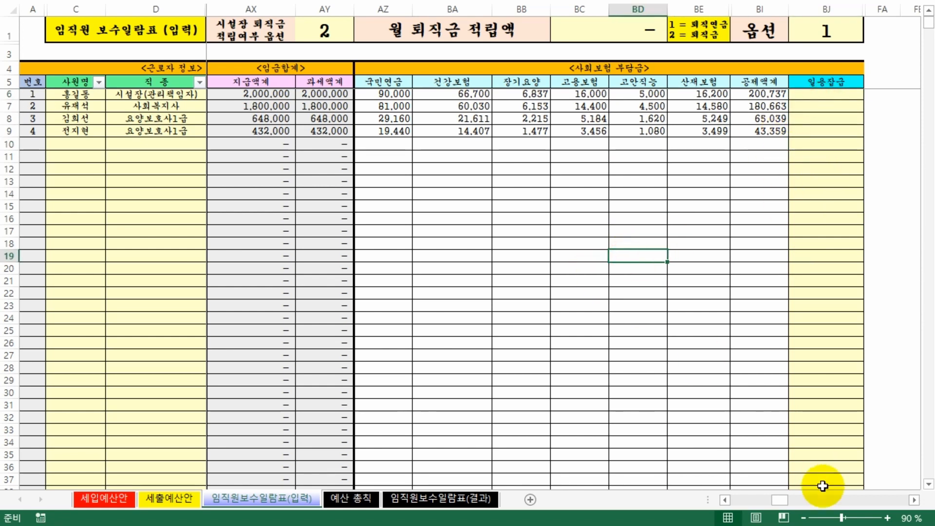
# Try the 시설장 퇴직금 적립여부 옵션 at 1 (적립 O) and return it to 2 (적립 X)
pyautogui.click(725, 500)
pyautogui.click(726, 500)
pyautogui.click(682, 344)
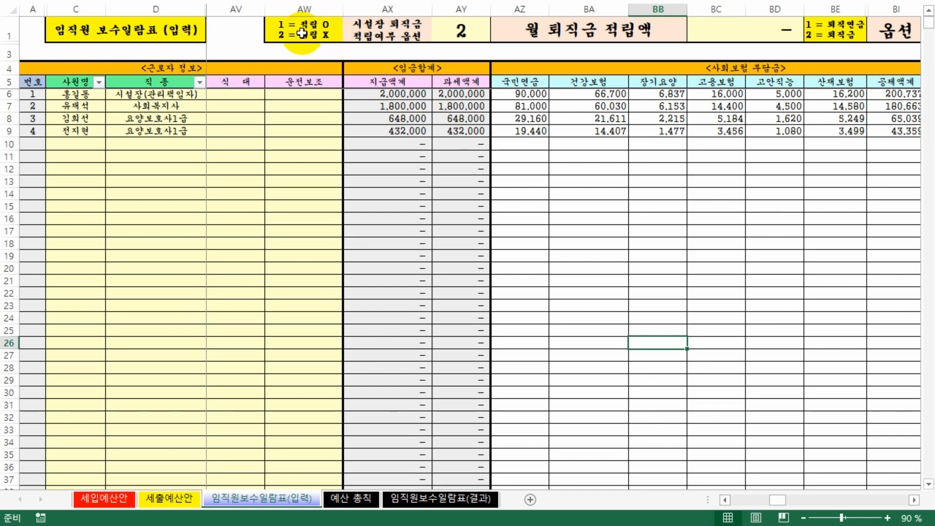
pyautogui.click(482, 35)
pyautogui.click(496, 35)
pyautogui.click(453, 68)
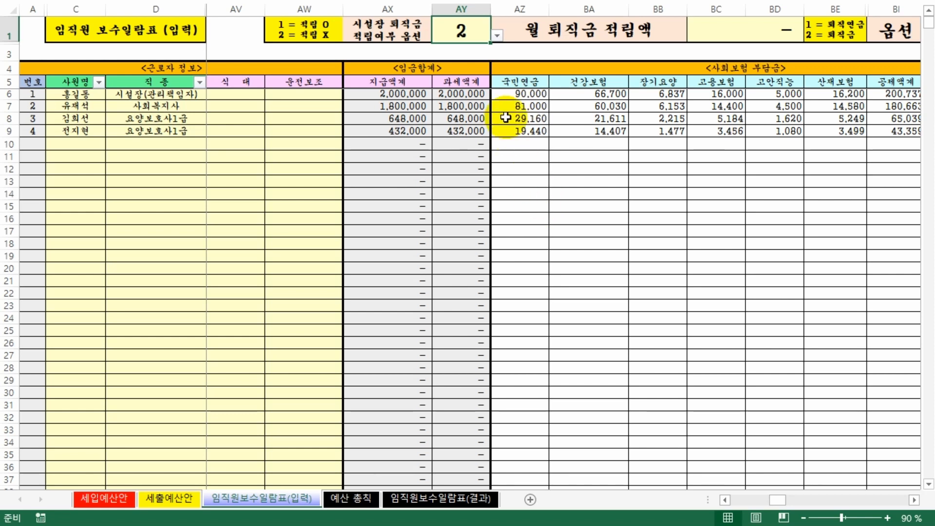
pyautogui.click(497, 33)
pyautogui.click(462, 51)
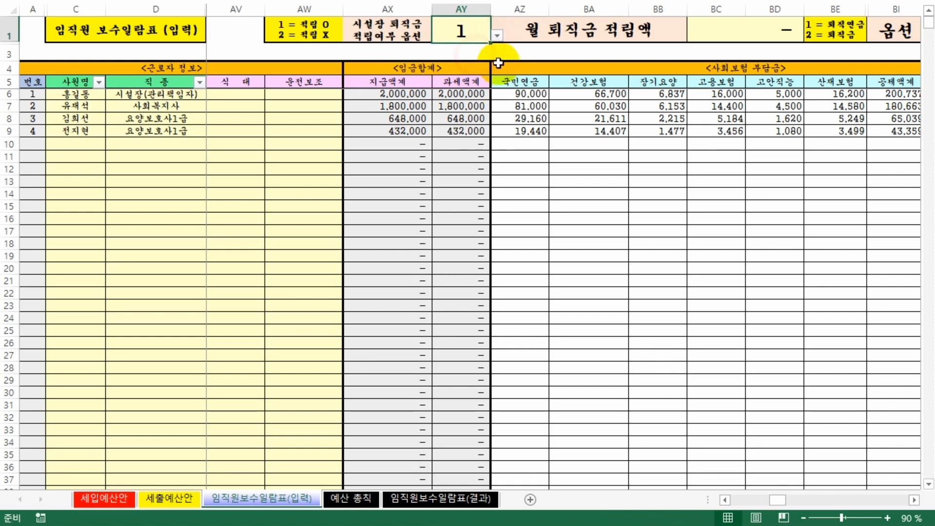
pyautogui.click(496, 37)
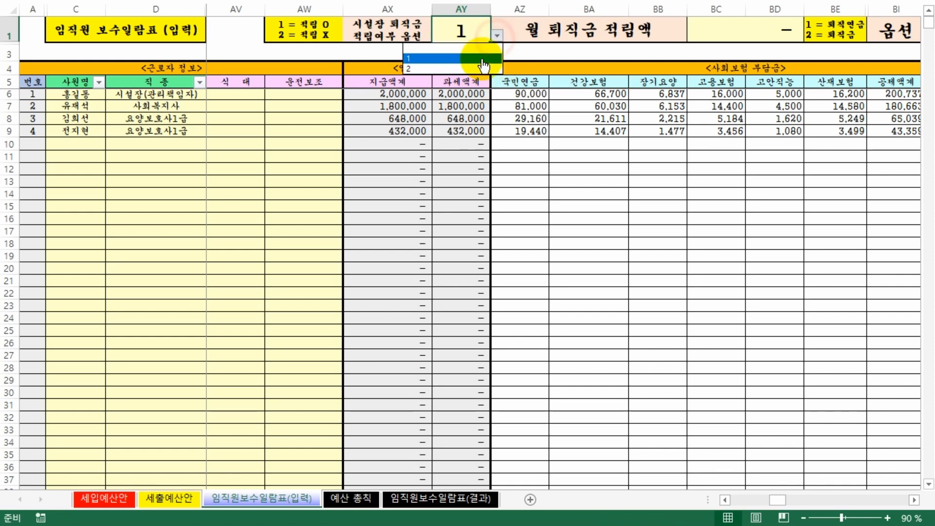
pyautogui.click(480, 60)
pyautogui.click(575, 232)
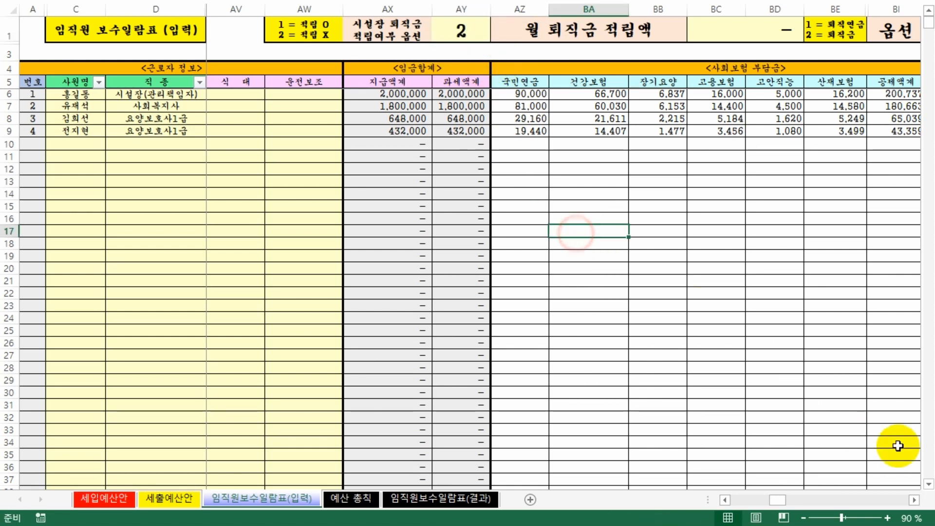
# Check the 퇴직연금/퇴직금 legend and set its 옵션 cell to 1 (퇴직연금)
pyautogui.click(914, 499)
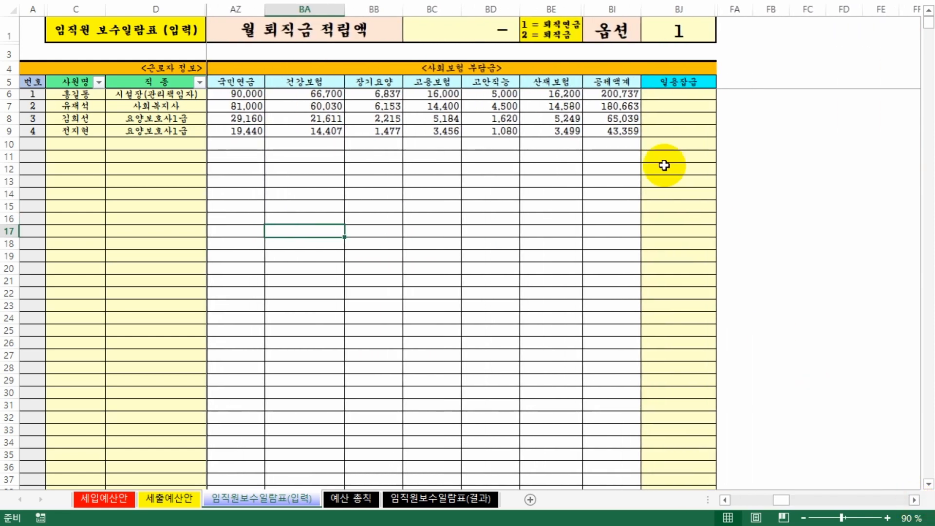
pyautogui.click(561, 27)
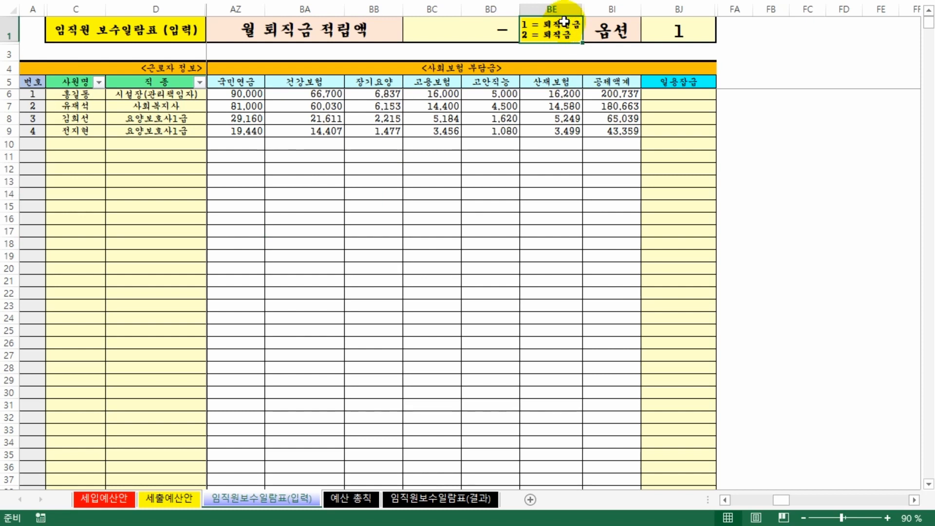
pyautogui.click(563, 38)
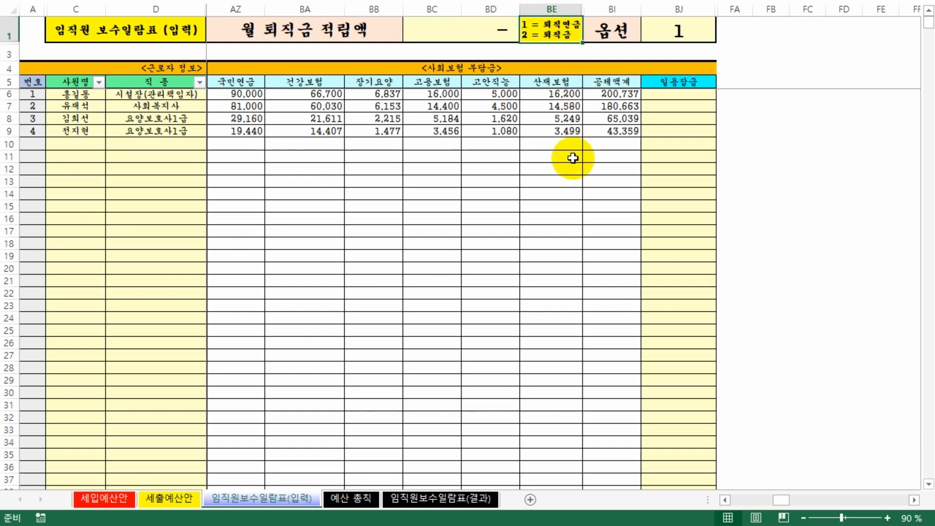
pyautogui.click(678, 29)
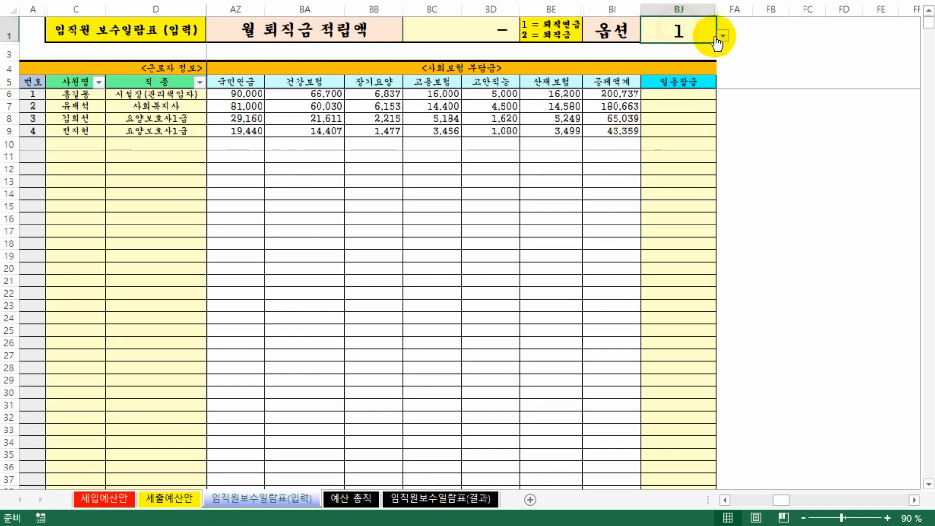
pyautogui.click(723, 35)
pyautogui.click(716, 51)
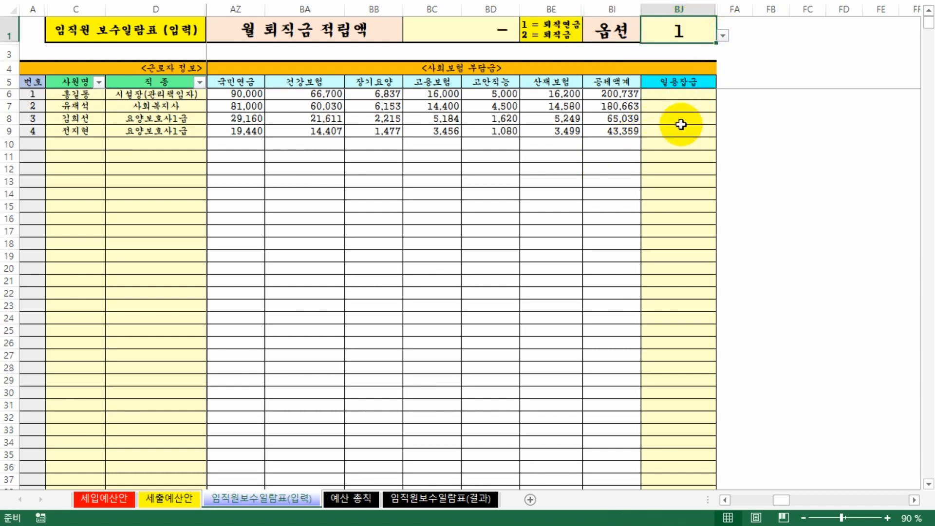
# Set the 퇴직연금/퇴직금 옵션 to 2 (퇴직금) and enter 3,000,000 as the 월 퇴직금 적립액
pyautogui.click(722, 36)
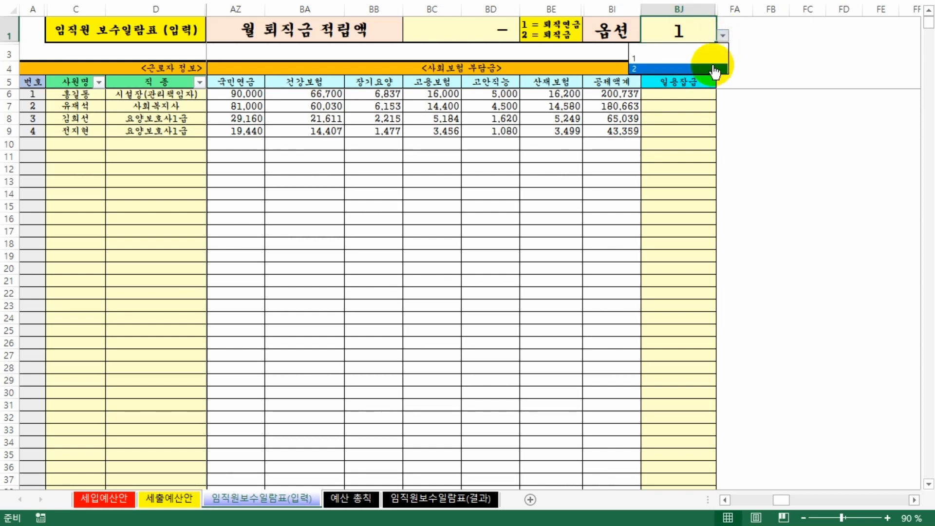
pyautogui.click(697, 68)
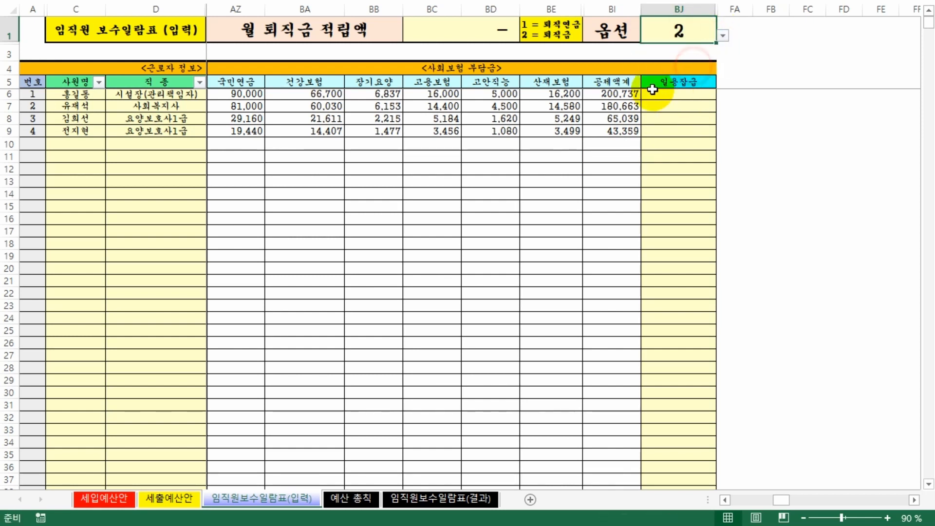
pyautogui.click(475, 37)
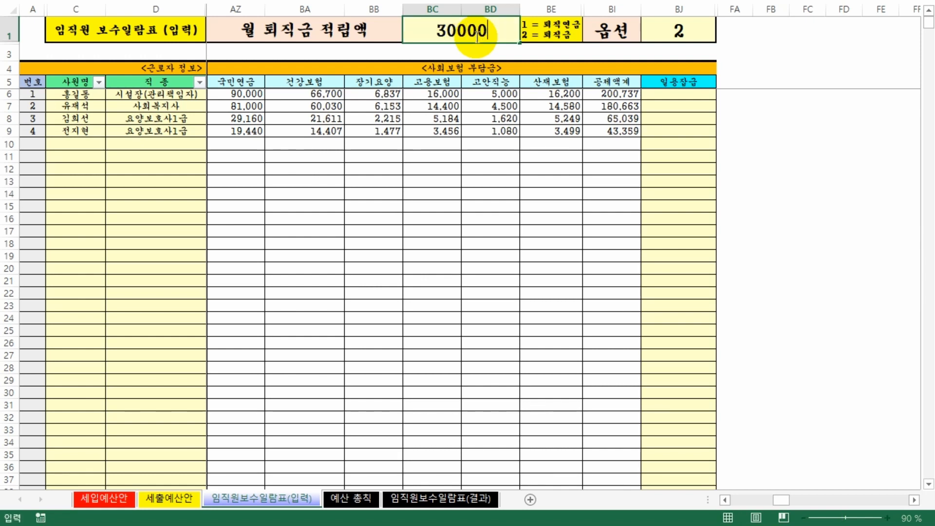
pyautogui.press('Return')
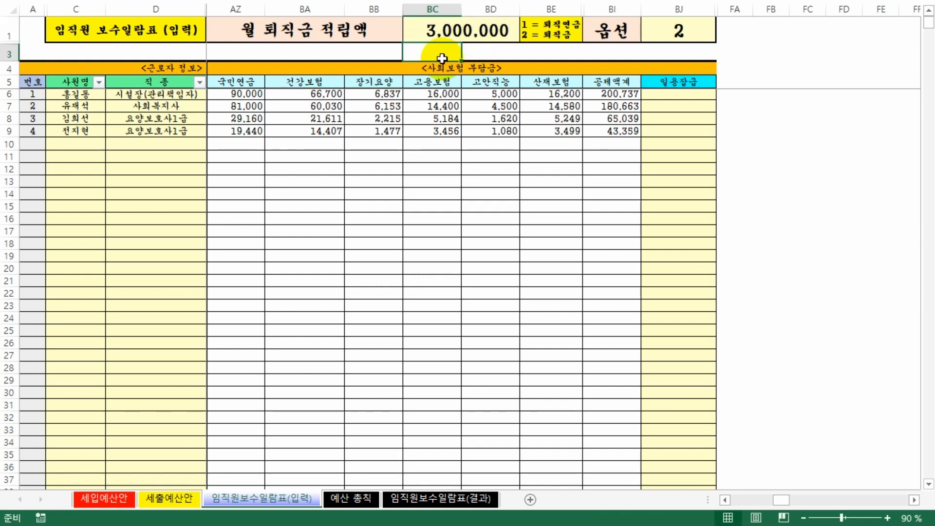
# Clear the 월 퇴직금 적립액 and set the 퇴직연금/퇴직금 옵션 back to 1
pyautogui.click(491, 30)
pyautogui.press('Delete')
pyautogui.click(563, 179)
pyautogui.click(684, 31)
pyautogui.click(721, 39)
pyautogui.click(707, 58)
pyautogui.click(541, 292)
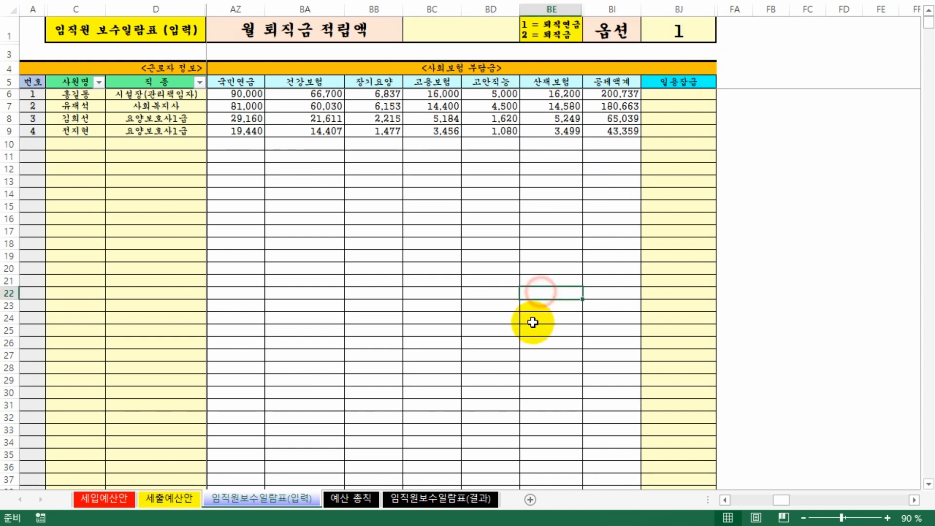
# Review the employees' 사원명 and 직종 entries and the 월급제 기본급 of the 시설장 and 사회복지사
pyautogui.moveTo(778, 496); pyautogui.dragTo(735, 505)
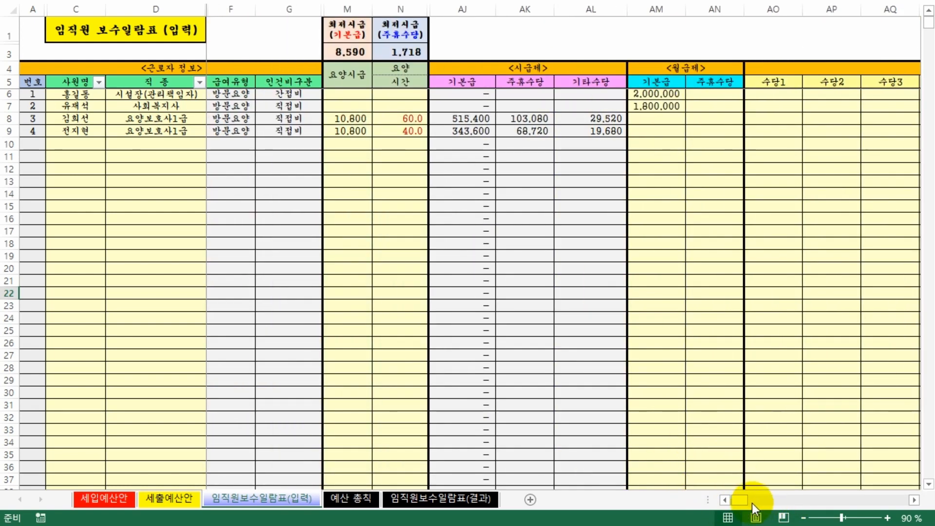
pyautogui.moveTo(76, 93); pyautogui.dragTo(149, 132)
pyautogui.click(151, 220)
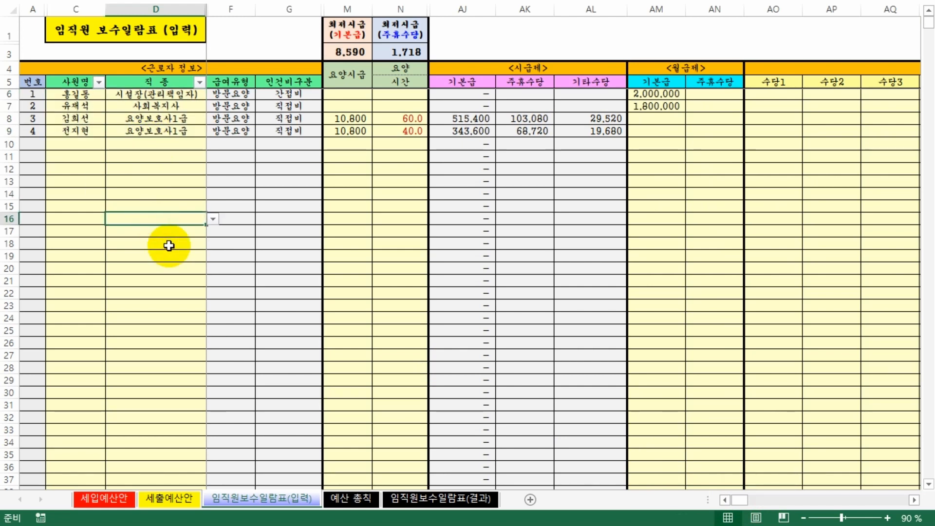
pyautogui.click(126, 267)
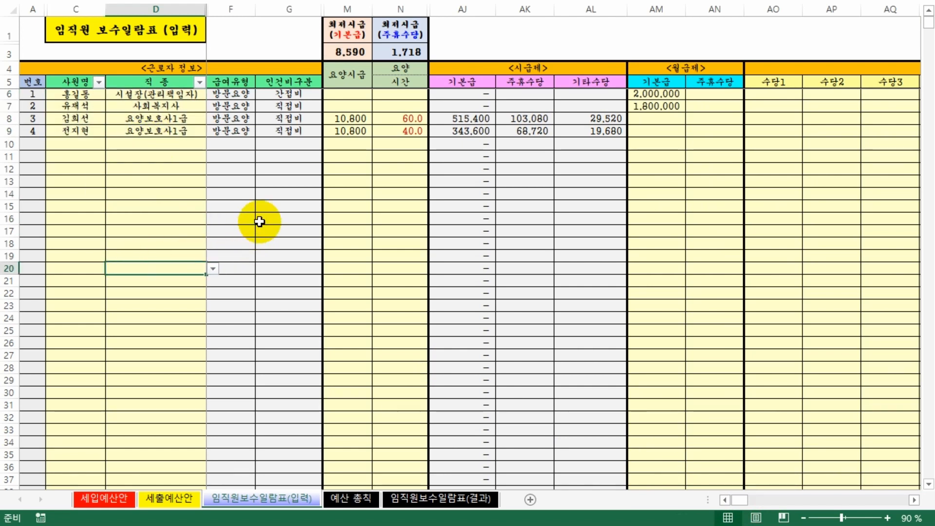
pyautogui.click(155, 94)
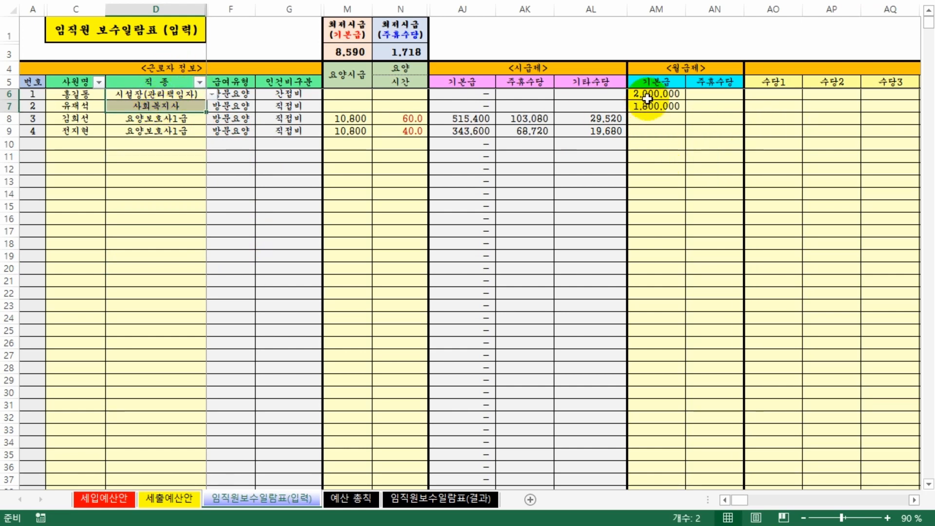
pyautogui.click(704, 110)
pyautogui.click(655, 120)
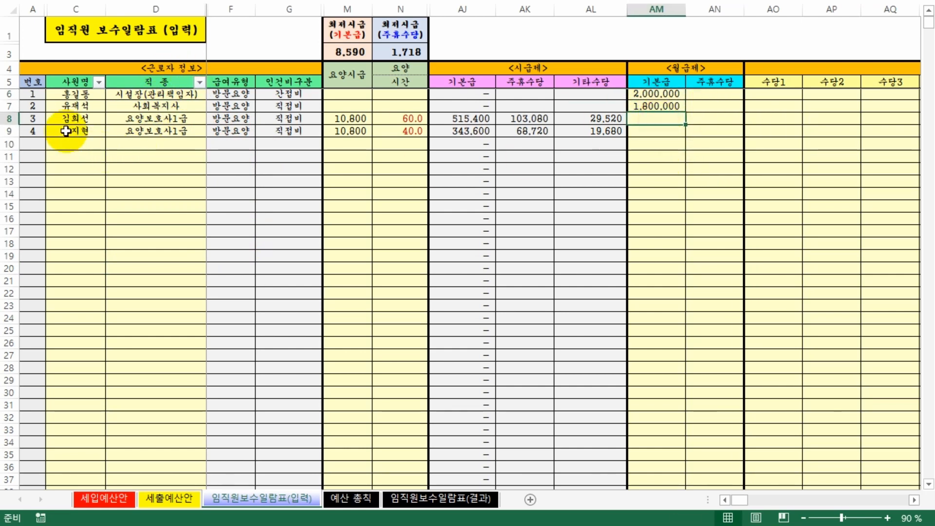
# Review the 요양시급, 요양시간 and 시급제 pay amounts of the two 요양보호사1급 employees in rows 8 and 9
pyautogui.click(378, 155)
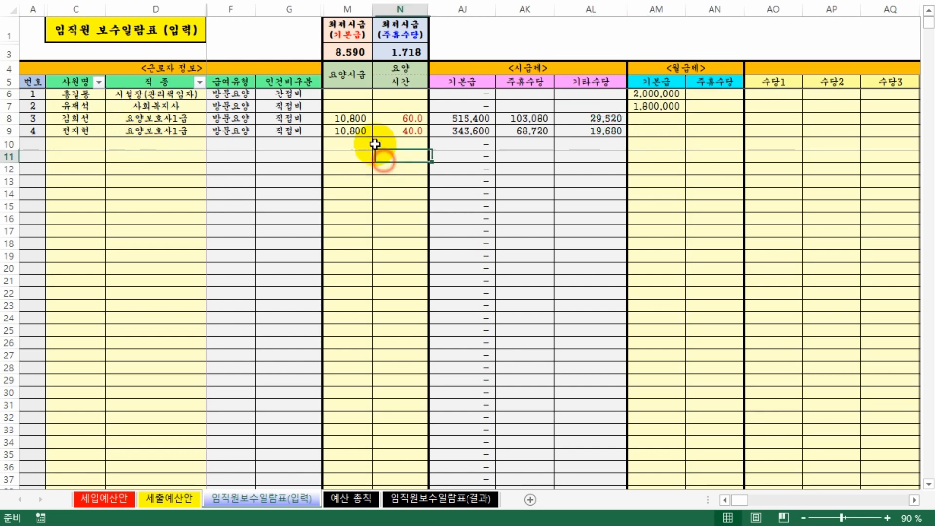
pyautogui.click(345, 119)
pyautogui.click(409, 120)
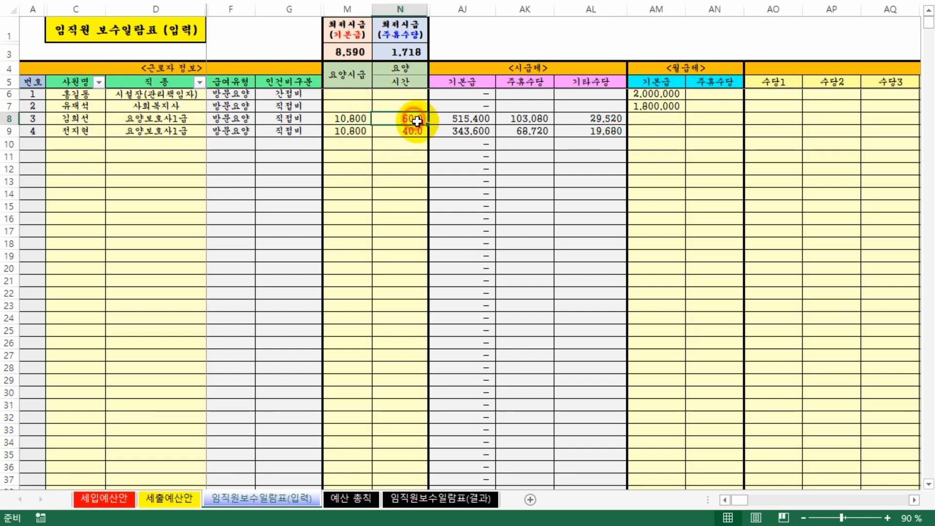
pyautogui.moveTo(455, 119); pyautogui.dragTo(605, 136)
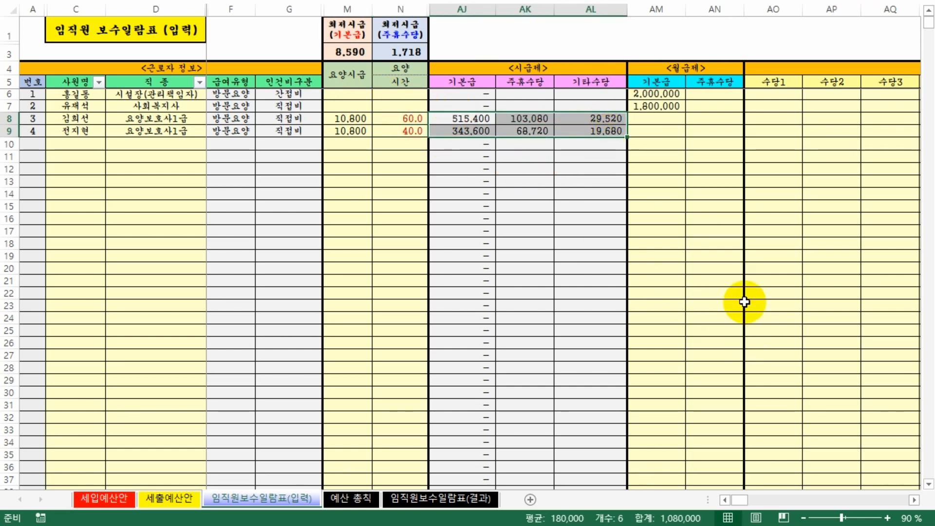
# Review the 수당 section's input columns from 수당1 through 운전보조
pyautogui.click(914, 500)
pyautogui.click(914, 499)
pyautogui.click(914, 500)
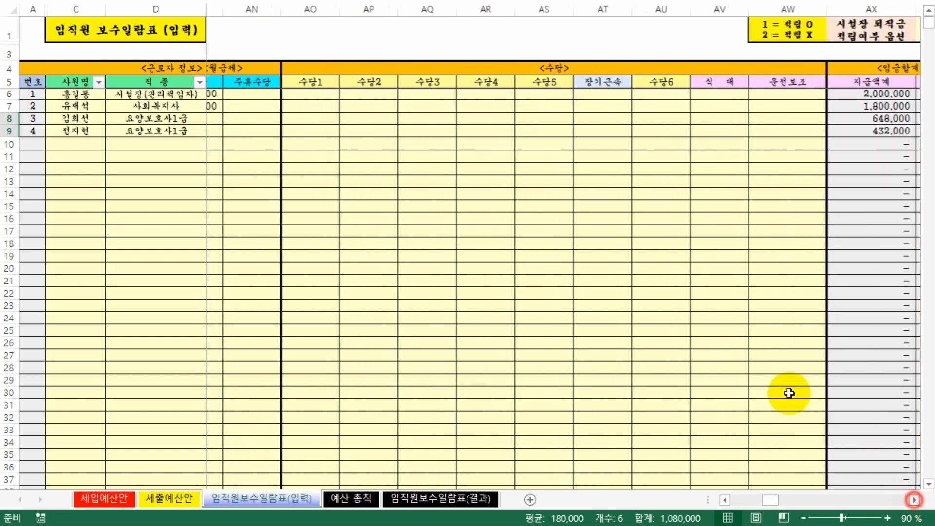
pyautogui.moveTo(303, 87); pyautogui.dragTo(467, 118)
pyautogui.moveTo(634, 130); pyautogui.dragTo(741, 152)
pyautogui.click(722, 186)
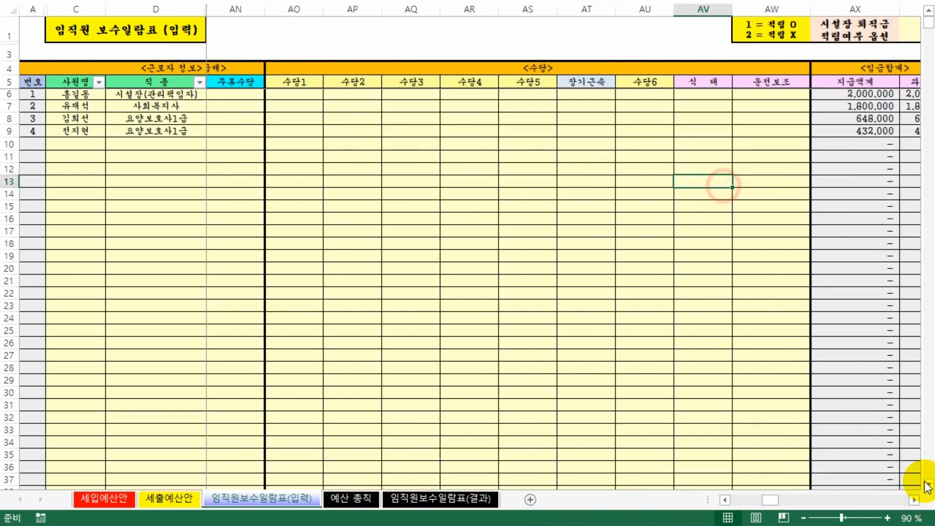
# Review the 임금합계 and 사회보험 부담금 columns for the four employees
pyautogui.click(913, 499)
pyautogui.click(913, 498)
pyautogui.click(913, 498)
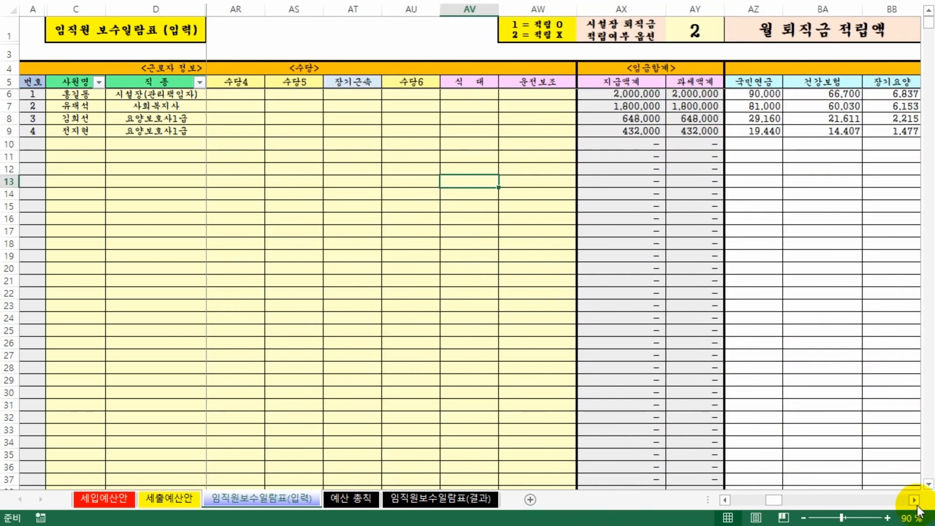
pyautogui.click(914, 500)
pyautogui.click(914, 499)
pyautogui.click(914, 500)
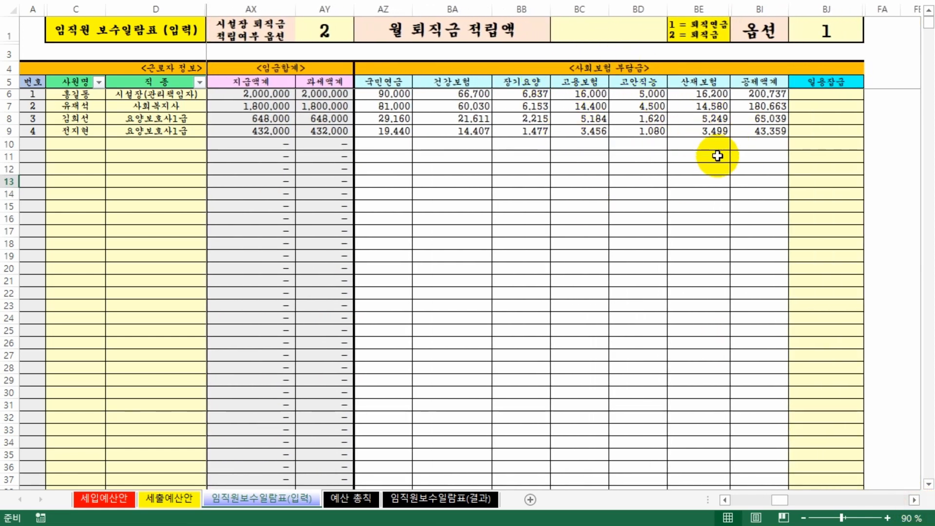
pyautogui.click(725, 499)
pyautogui.click(724, 500)
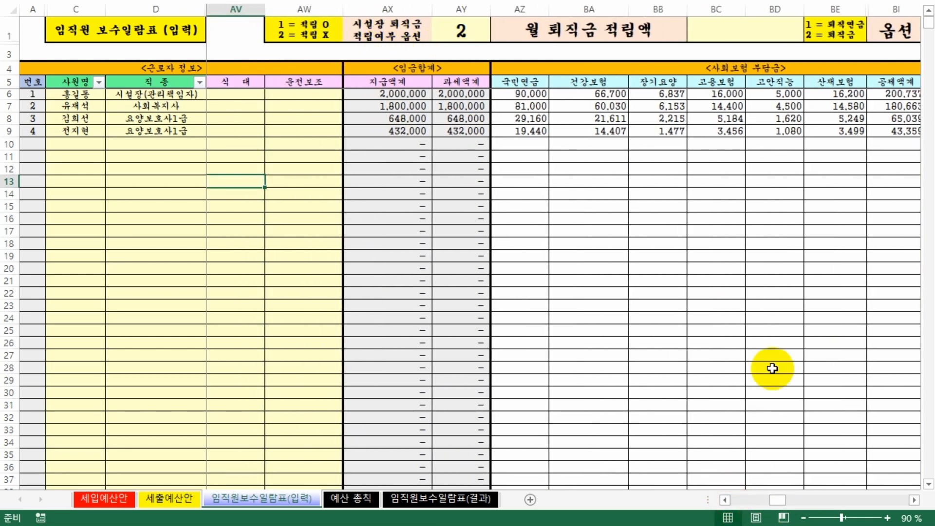
# Review the 일용잡급 column and the 퇴직연금/퇴직금 option, returning to the start of the staff pay table
pyautogui.click(914, 499)
pyautogui.click(914, 500)
pyautogui.click(914, 500)
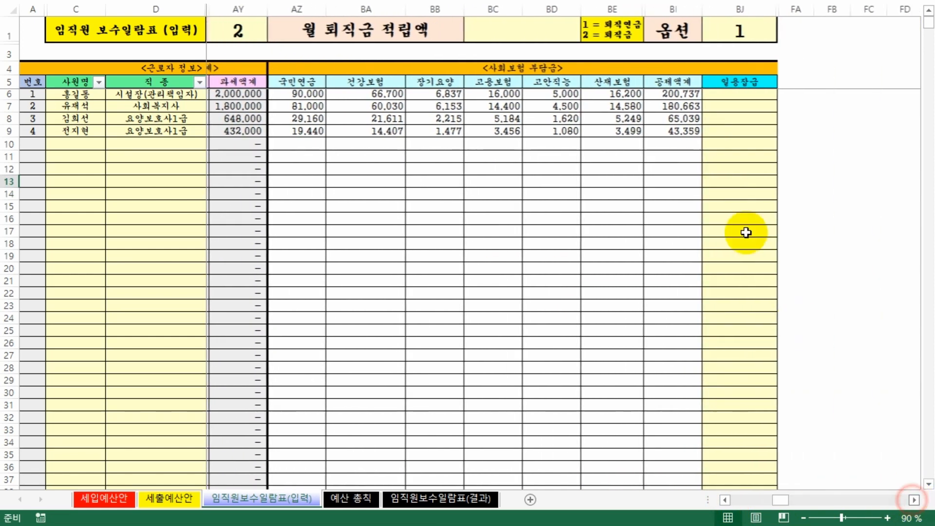
pyautogui.click(620, 28)
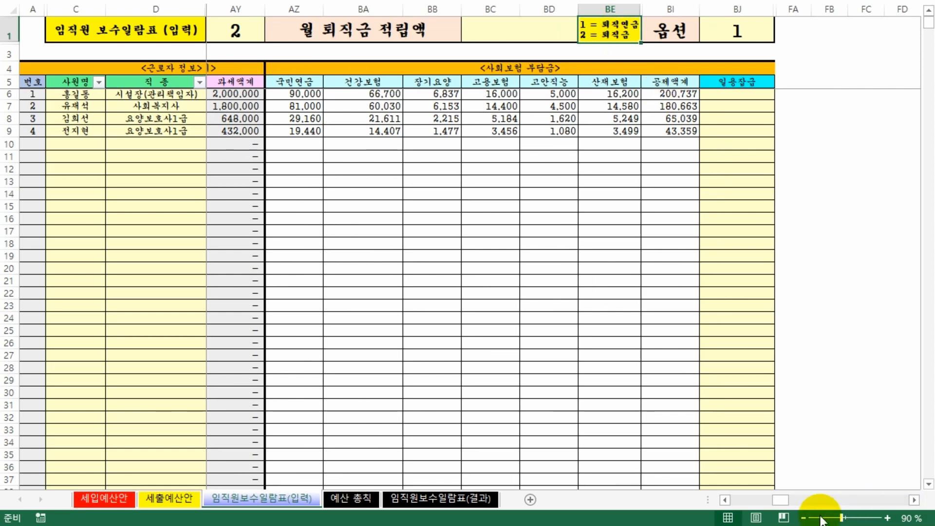
pyautogui.moveTo(784, 503); pyautogui.dragTo(742, 501)
pyautogui.click(353, 357)
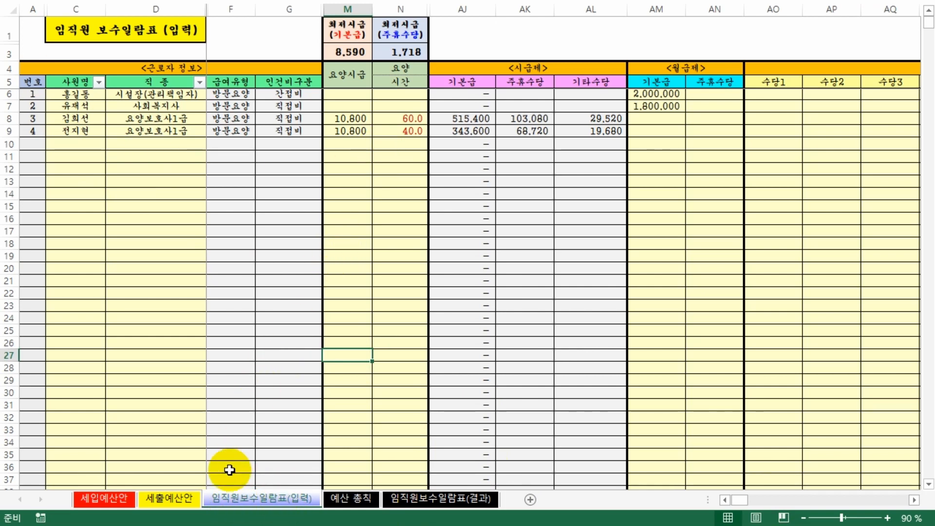
# Examine the personnel cost items and the 직접인건비 비율 in the 세출예산안 sheet
pyautogui.click(173, 503)
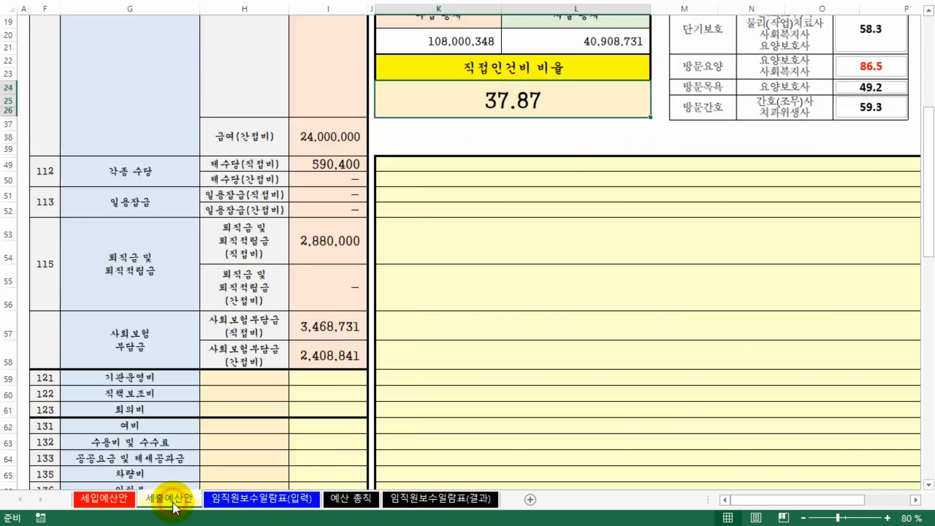
pyautogui.scroll(2, 425, 333)
pyautogui.moveTo(132, 168); pyautogui.dragTo(339, 279)
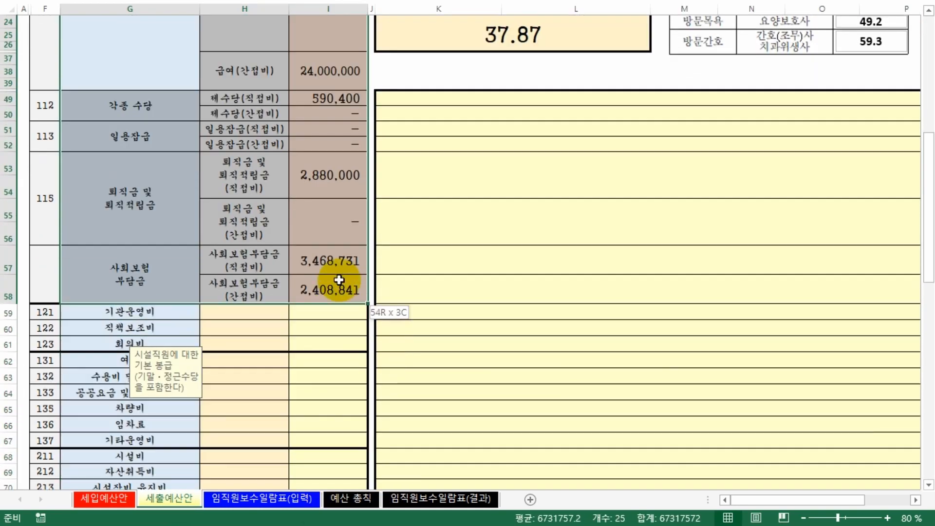
pyautogui.scroll(6, 576, 363)
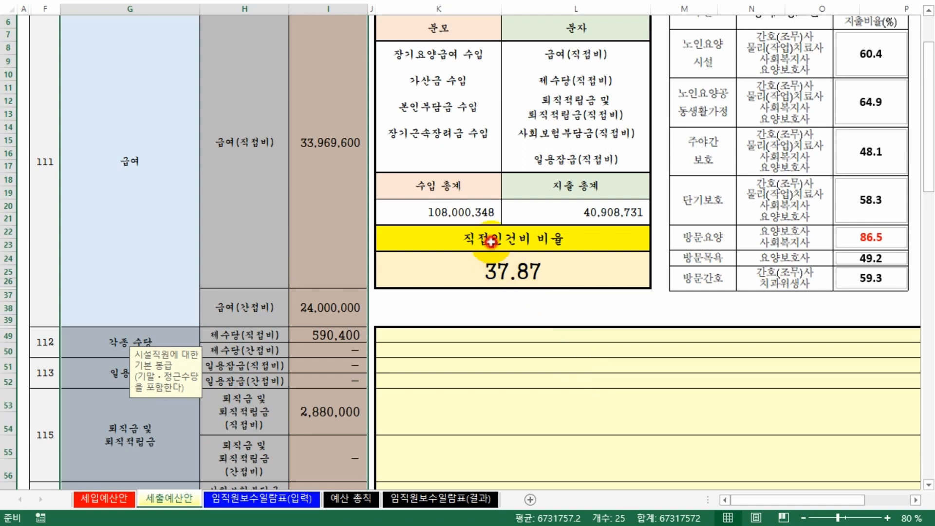
pyautogui.click(490, 242)
pyautogui.click(505, 279)
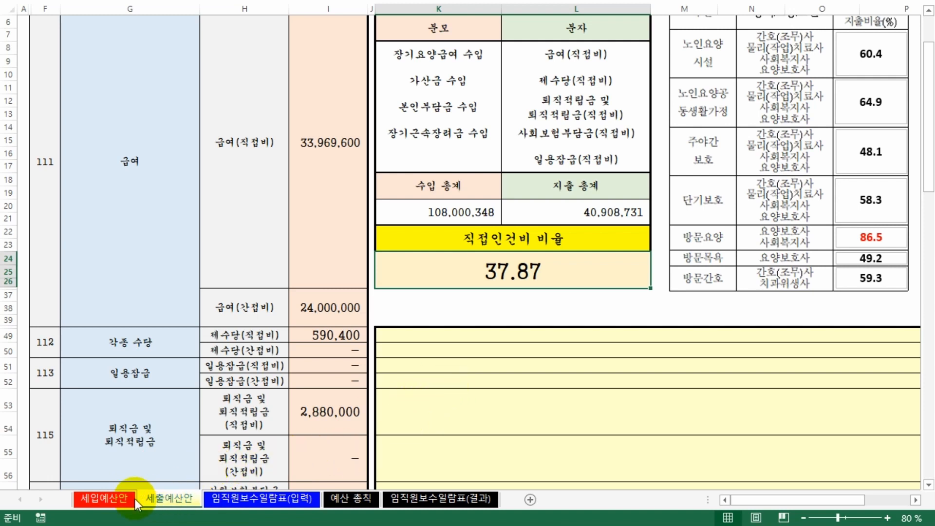
# Check the entries in the 세입예산안 sheet and return to 세출예산안
pyautogui.click(104, 498)
pyautogui.scroll(-5, 278, 469)
pyautogui.click(178, 499)
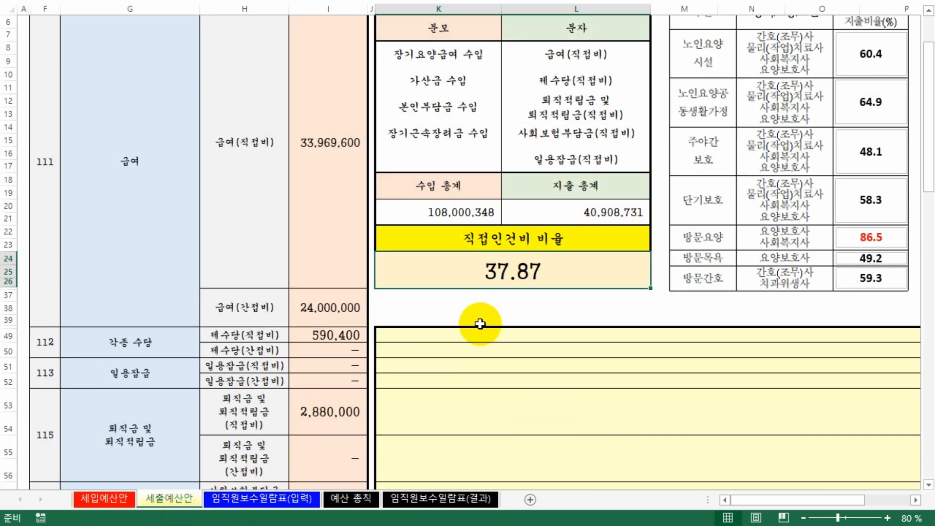
# Review the 사회보험부담금, 퇴직금, 제수당, 일용잡급 and 급여 items and their amounts in 세출예산안
pyautogui.moveTo(325, 164); pyautogui.dragTo(323, 421)
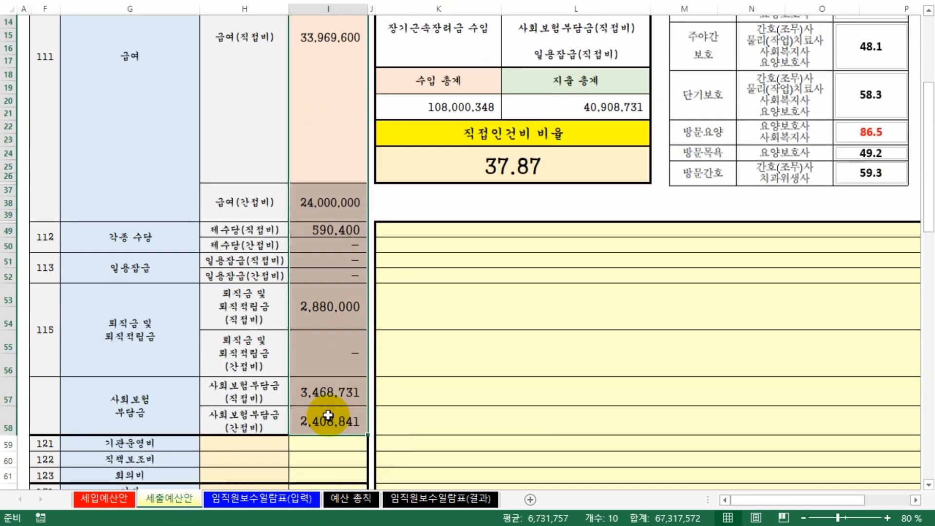
pyautogui.click(248, 395)
pyautogui.click(247, 305)
pyautogui.click(252, 230)
pyautogui.click(252, 262)
pyautogui.click(251, 203)
pyautogui.scroll(2, 487, 292)
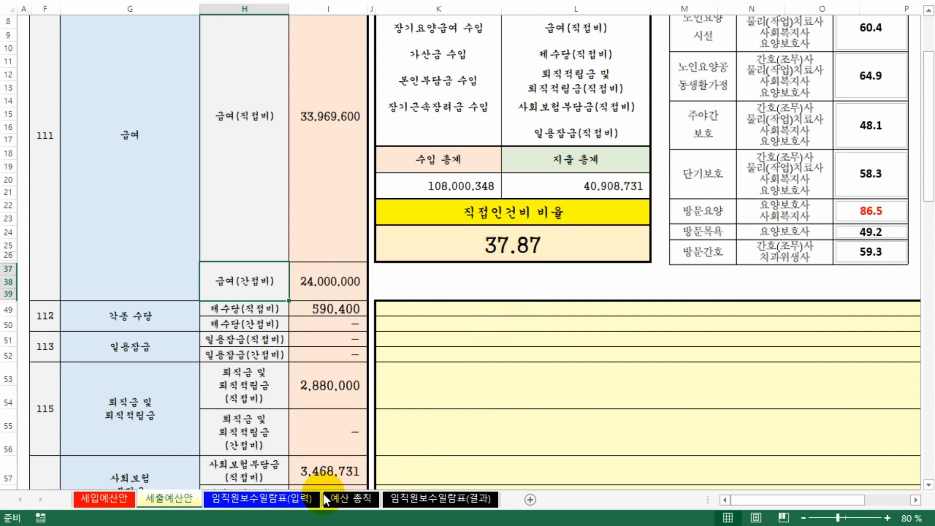
# Examine the empty 사원명 and 직종 rows below the four employees in 임직원보수일람표(입력)
pyautogui.click(252, 503)
pyautogui.click(203, 211)
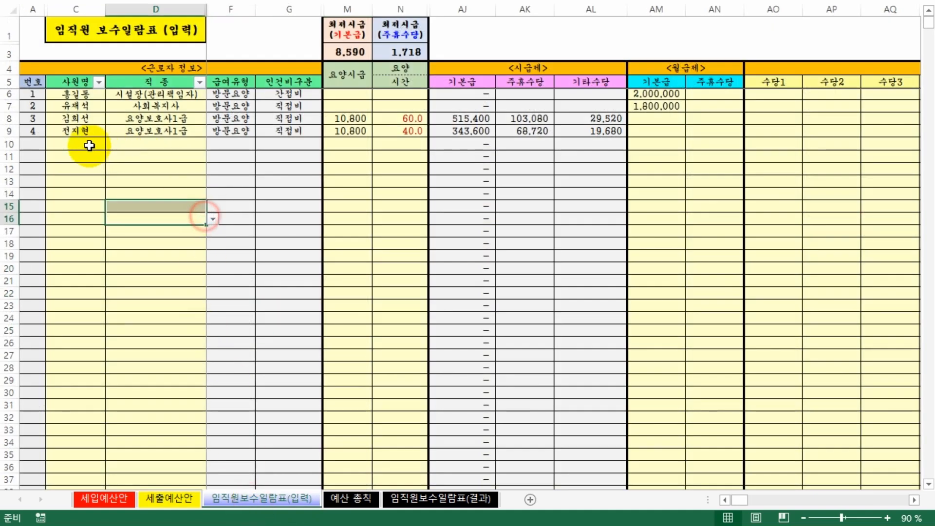
pyautogui.click(70, 140)
pyautogui.moveTo(127, 156); pyautogui.dragTo(140, 445)
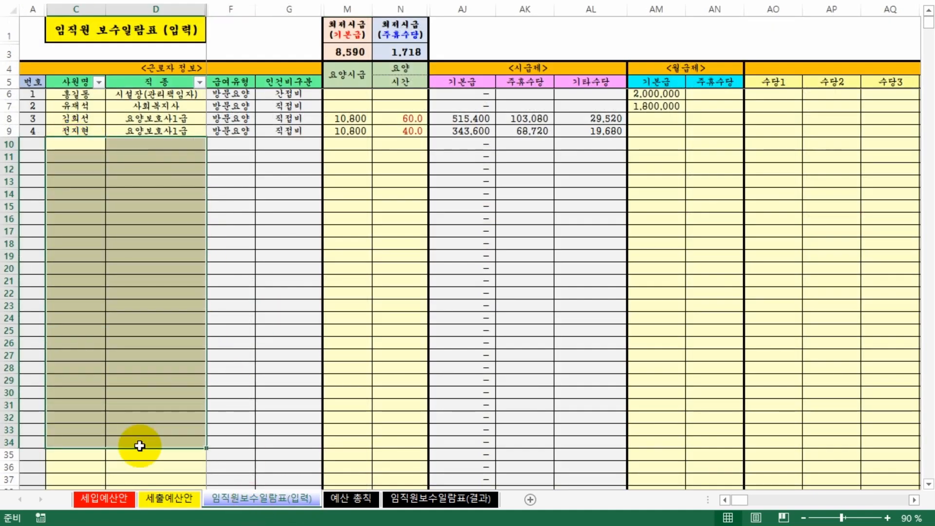
pyautogui.moveTo(75, 130); pyautogui.dragTo(159, 348)
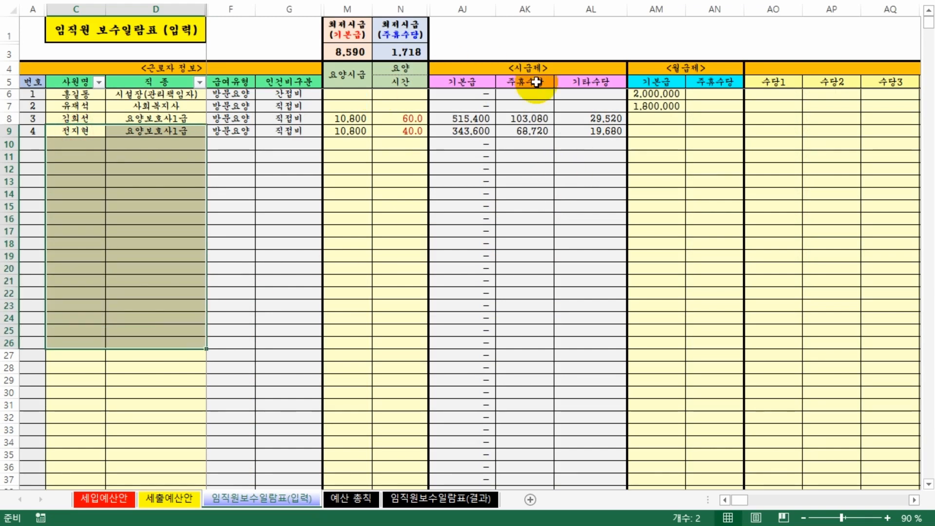
# Check the 시간(분), 인원수 and 주 이용일수 entries in 세입예산안
pyautogui.click(100, 499)
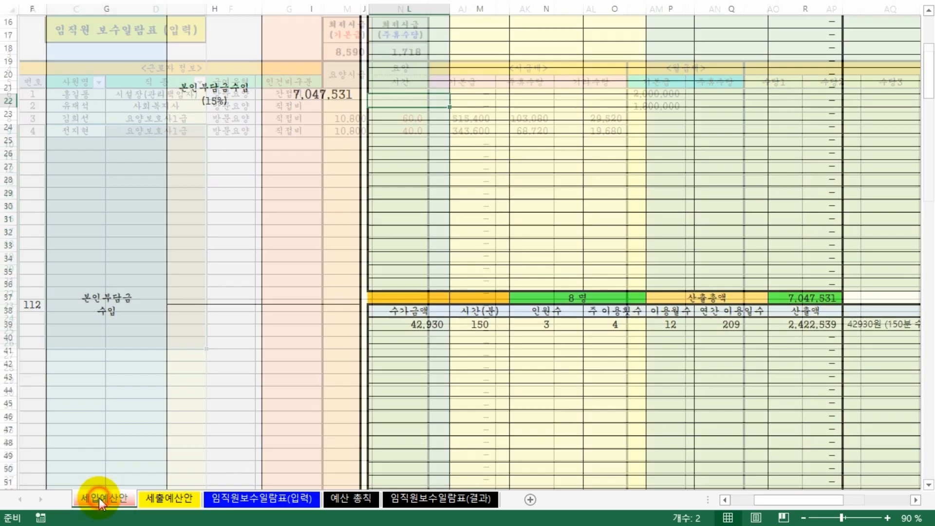
pyautogui.scroll(5, 536, 360)
pyautogui.moveTo(482, 139); pyautogui.dragTo(602, 188)
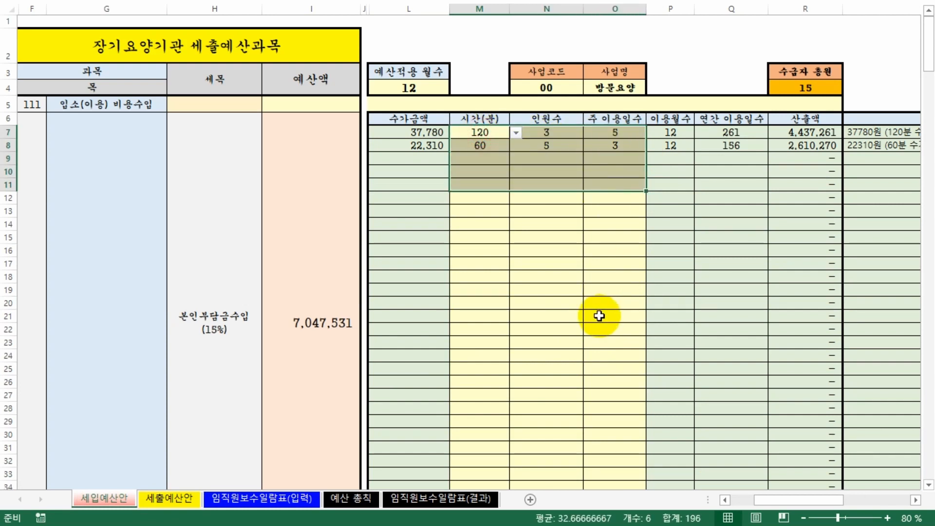
pyautogui.click(570, 316)
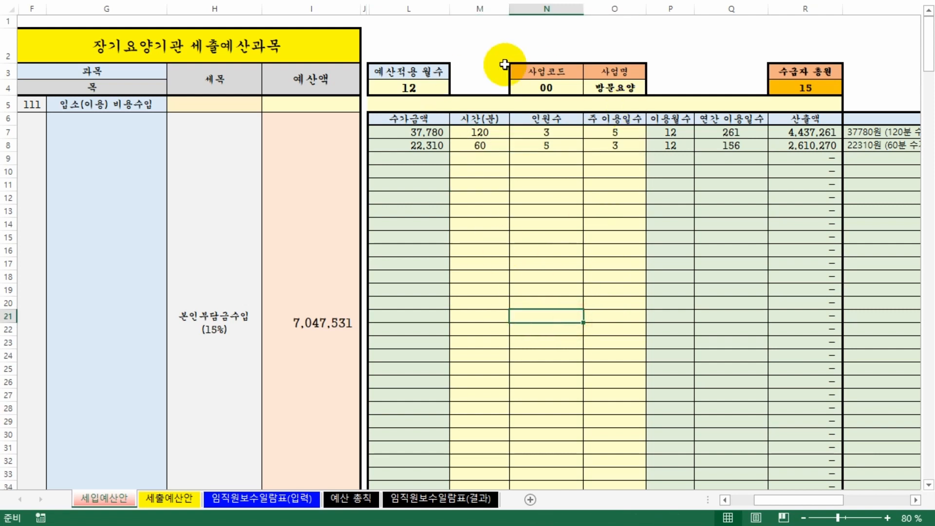
# In 임직원보수일람표(입력), copy the 사원명 and 직종 of rows 8–9 and paste them as values into rows 10–31
pyautogui.click(235, 503)
pyautogui.click(247, 351)
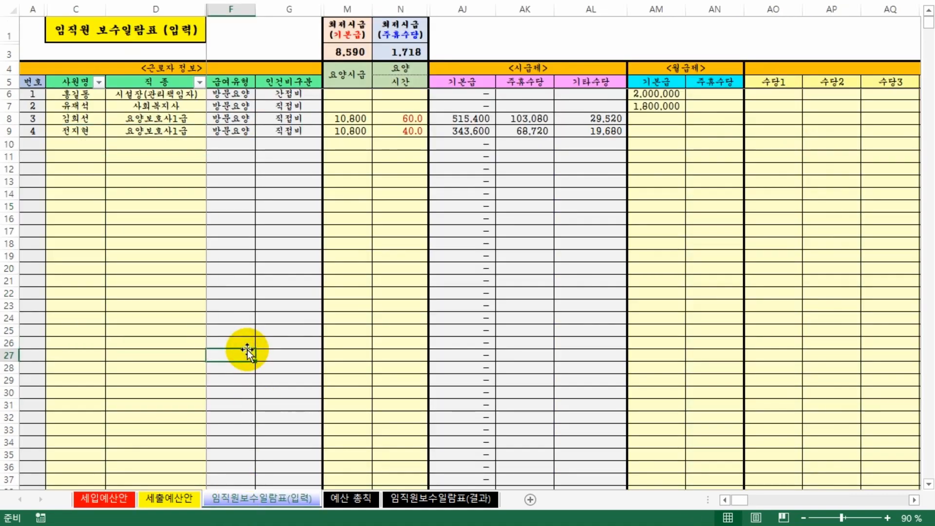
pyautogui.click(192, 219)
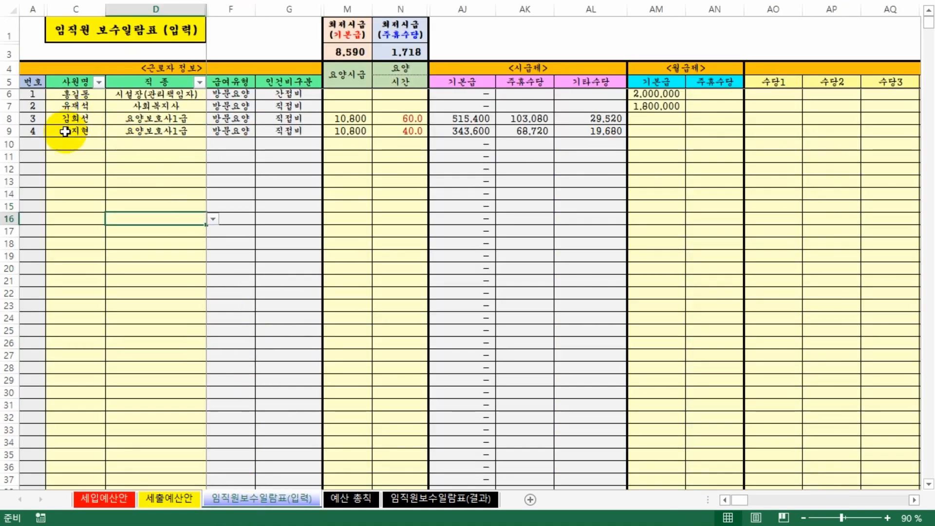
pyautogui.click(431, 165)
pyautogui.moveTo(68, 119); pyautogui.dragTo(151, 132)
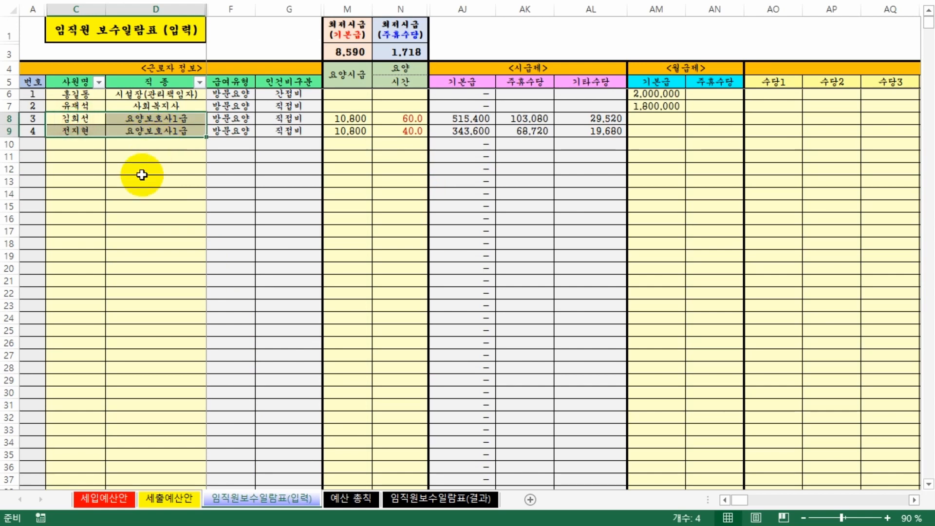
pyautogui.hotkey('ctrl', 'c')
pyautogui.moveTo(83, 144); pyautogui.dragTo(142, 405)
pyautogui.rightClick(137, 328)
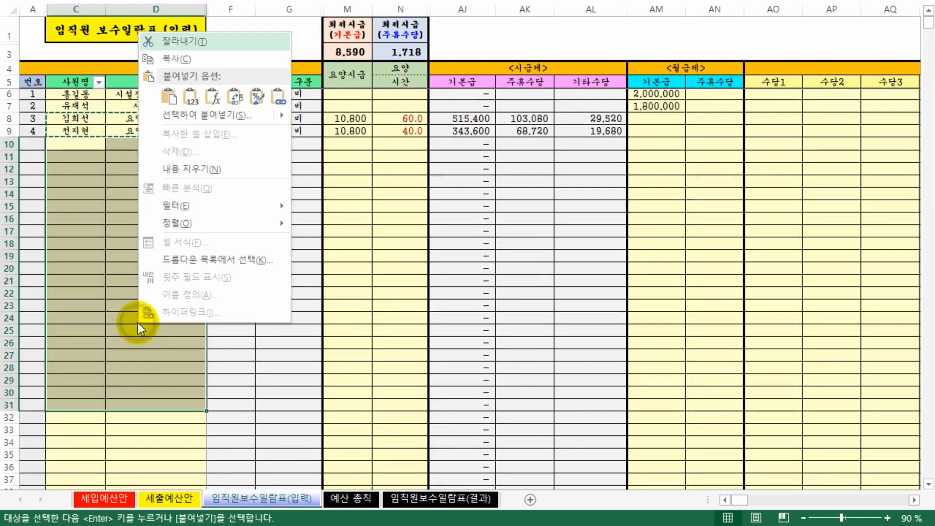
pyautogui.click(191, 99)
# Clear the pasted 사원명 and 직종 entries from row 29 downward
pyautogui.click(62, 391)
pyautogui.moveTo(69, 380); pyautogui.dragTo(156, 417)
pyautogui.press('Delete')
pyautogui.click(446, 289)
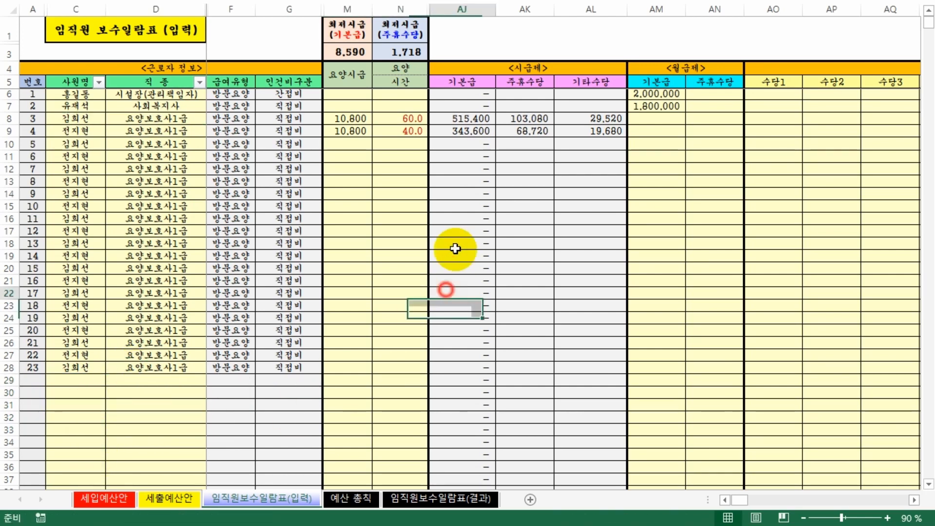
pyautogui.moveTo(348, 118); pyautogui.dragTo(385, 129)
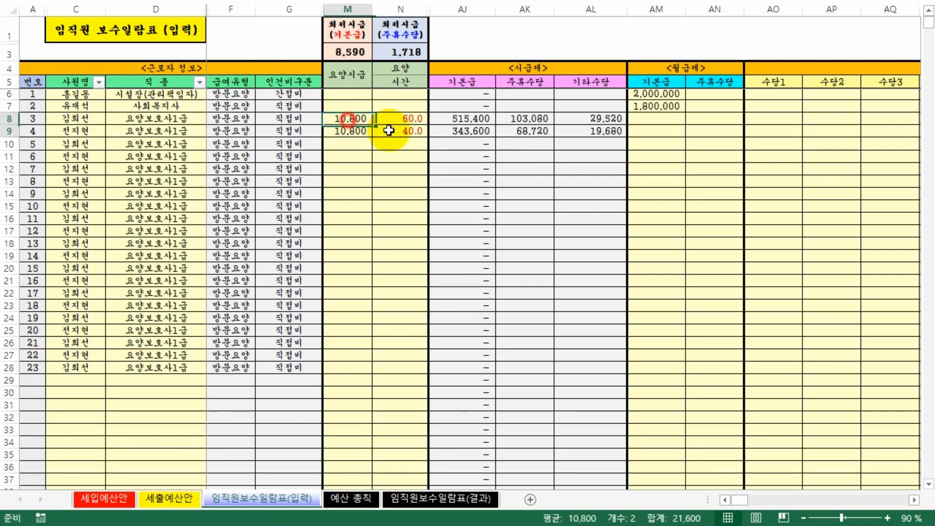
pyautogui.hotkey('ctrl', 'c')
pyautogui.click(345, 147)
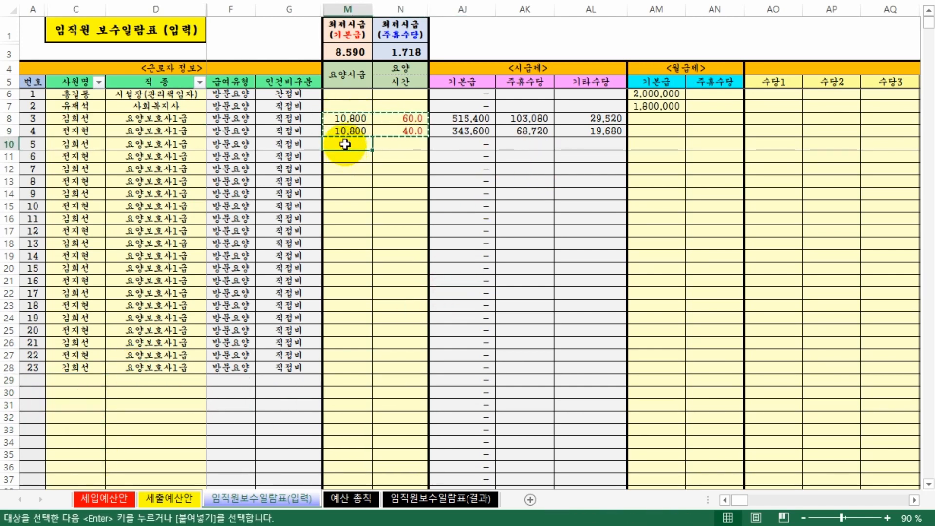
# Copy row 8's 요양시급 of 10,800 and 요양시간 of 60.0, pasting them as values into rows 10–28
pyautogui.moveTo(350, 118); pyautogui.dragTo(394, 123)
pyautogui.hotkey('ctrl', 'c')
pyautogui.moveTo(348, 146); pyautogui.dragTo(397, 363)
pyautogui.rightClick(377, 323)
pyautogui.click(431, 101)
pyautogui.click(523, 293)
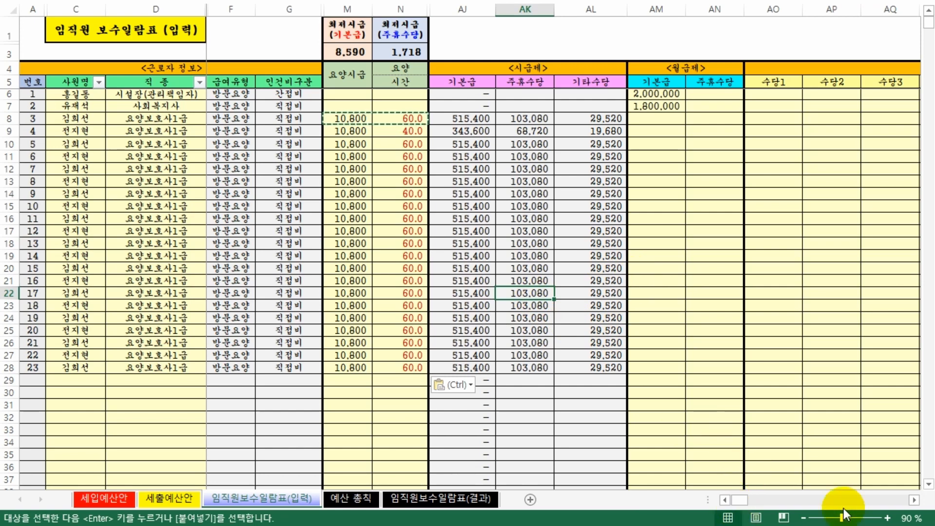
# Review the 임금합계 and 사회보험 부담금 amounts of the added 요양보호사1급 employees
pyautogui.click(915, 500)
pyautogui.click(914, 500)
pyautogui.click(914, 500)
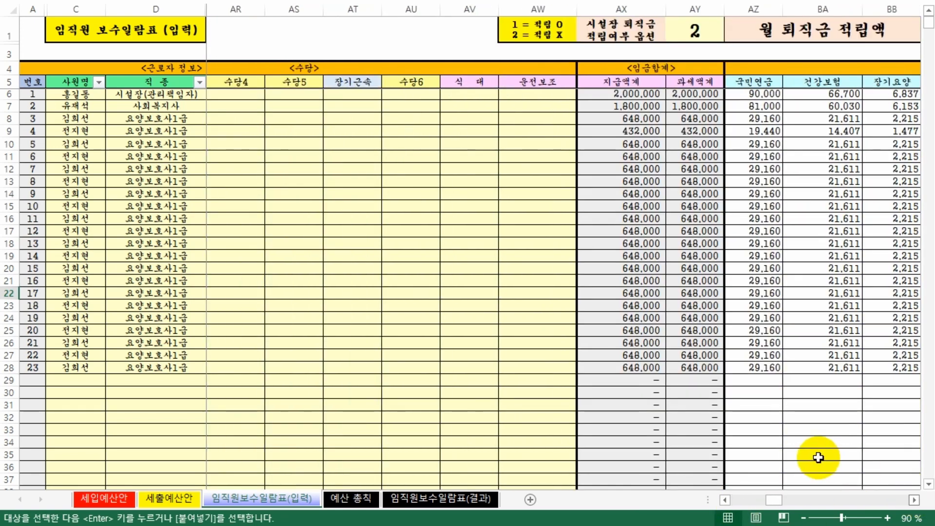
pyautogui.click(362, 447)
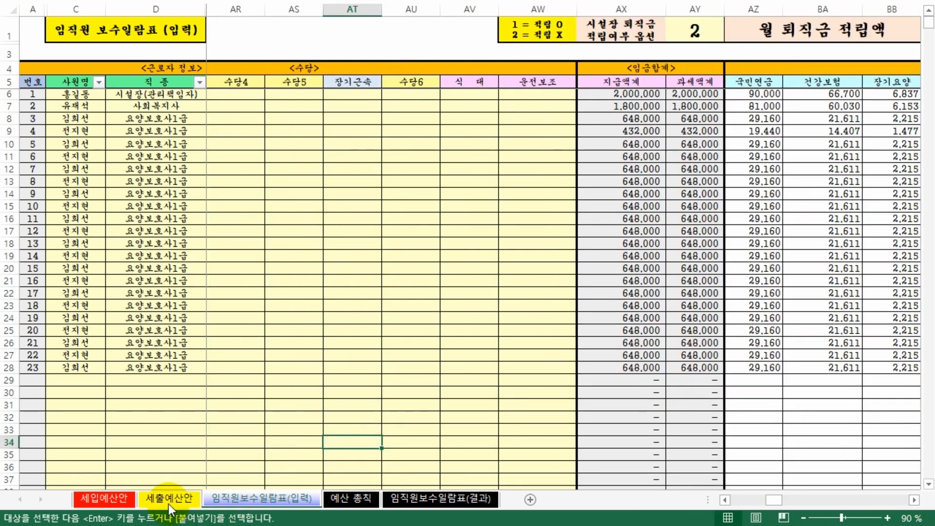
# Check the 직접인건비 비율 in 세출예산안 with the added employees included
pyautogui.click(169, 504)
pyautogui.click(534, 349)
pyautogui.click(507, 250)
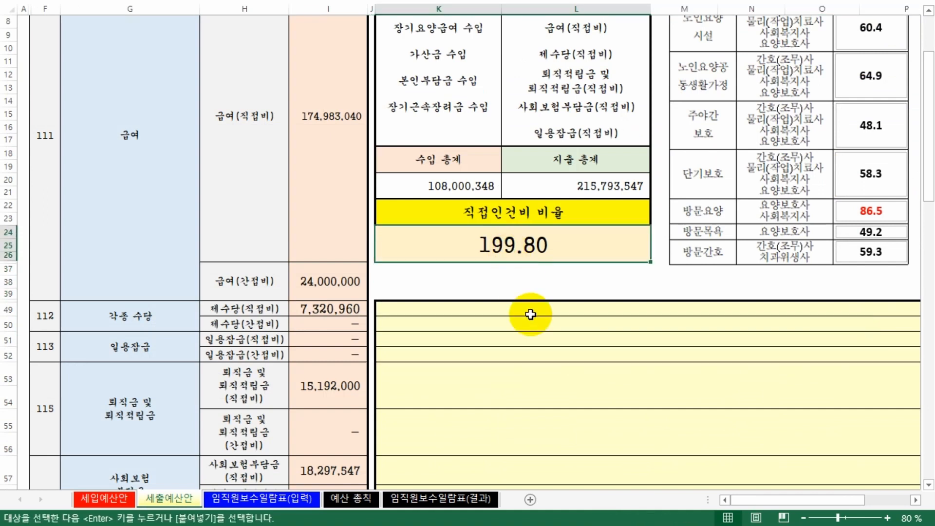
# Clear the 사원명, 직종, 요양시급 and 요양시간 entries in rows 25–28 of 임직원보수일람표(입력)
pyautogui.click(214, 499)
pyautogui.click(248, 369)
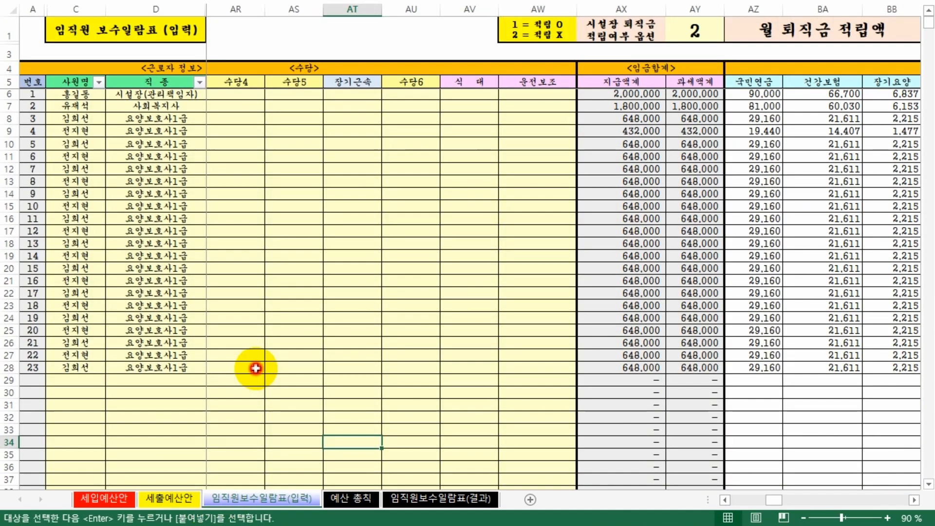
pyautogui.click(770, 497)
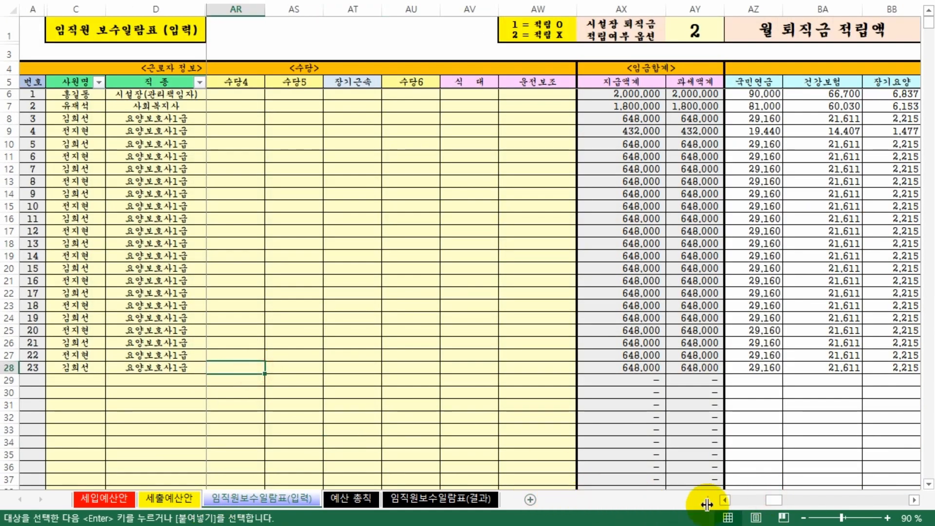
pyautogui.moveTo(769, 501); pyautogui.dragTo(738, 500)
pyautogui.moveTo(75, 330); pyautogui.dragTo(171, 365)
pyautogui.press('Delete')
pyautogui.moveTo(347, 331); pyautogui.dragTo(408, 365)
pyautogui.press('Delete')
pyautogui.click(399, 417)
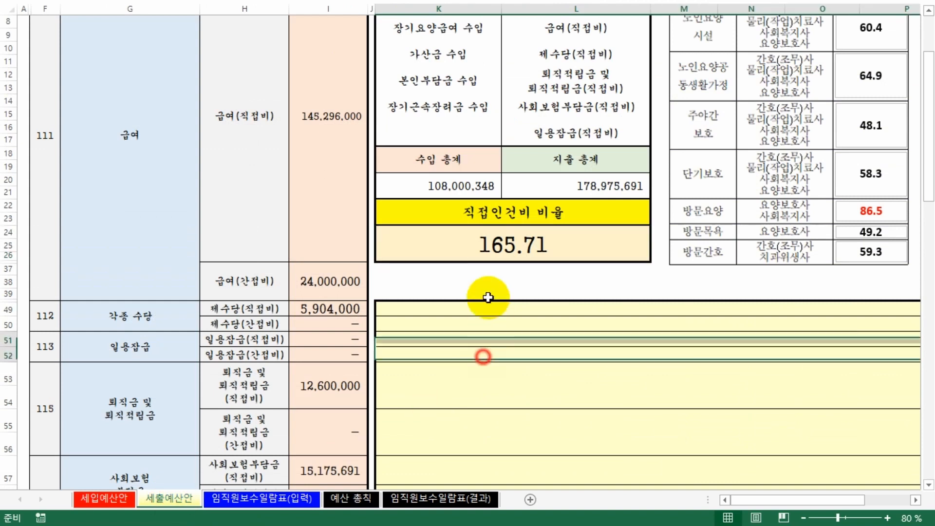
# Clear the 사원명, 직종, 요양시급 and 요양시간 entries in rows 17–24 of 임직원보수일람표(입력)
pyautogui.click(105, 497)
pyautogui.click(214, 497)
pyautogui.moveTo(74, 231); pyautogui.dragTo(162, 317)
pyautogui.press('Delete')
pyautogui.moveTo(347, 231); pyautogui.dragTo(378, 401)
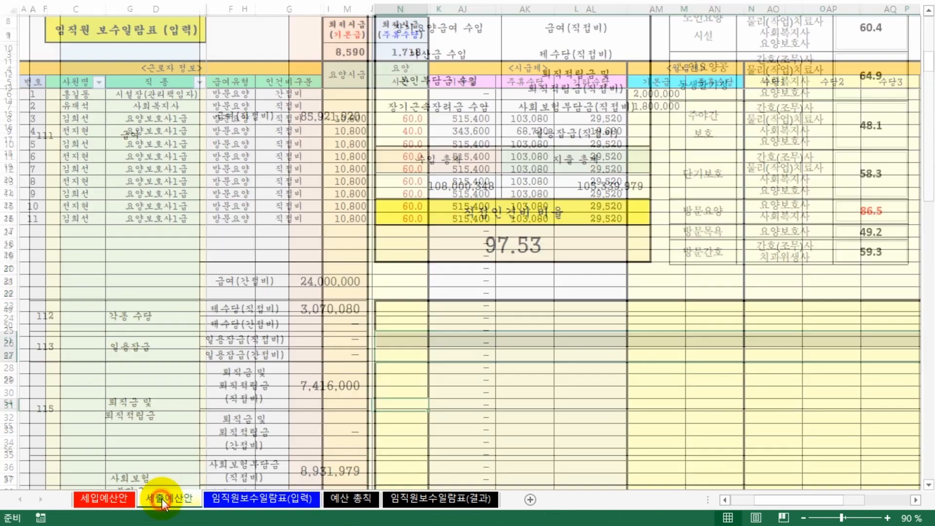
# Check the 직접인건비 비율 in 세출예산안 after the staff reduction and open 세입예산안
pyautogui.click(169, 498)
pyautogui.hotkey('ctrl', 'pageup')
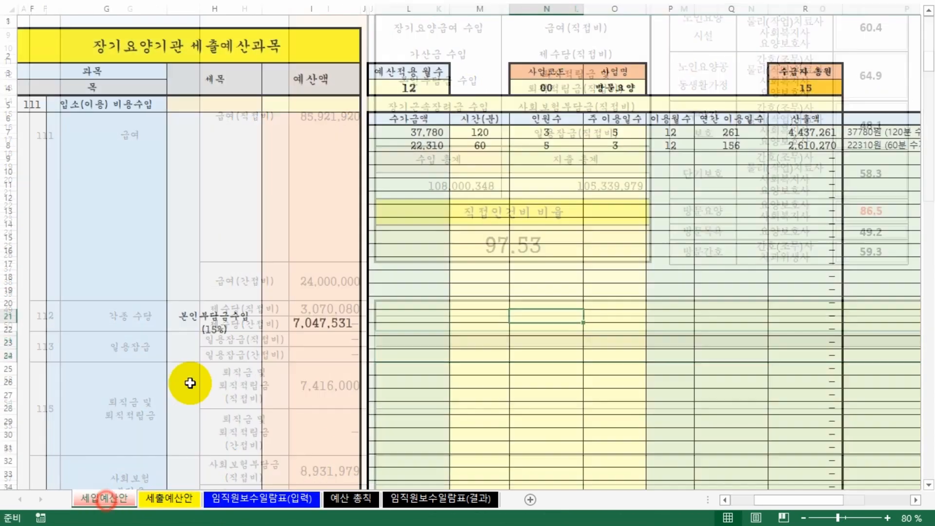
# Try clearing the 사원명, 직종, 요양시급 and 요양시간 entries in rows 14–16 of 임직원보수일람표(입력)
pyautogui.click(192, 371)
pyautogui.click(188, 499)
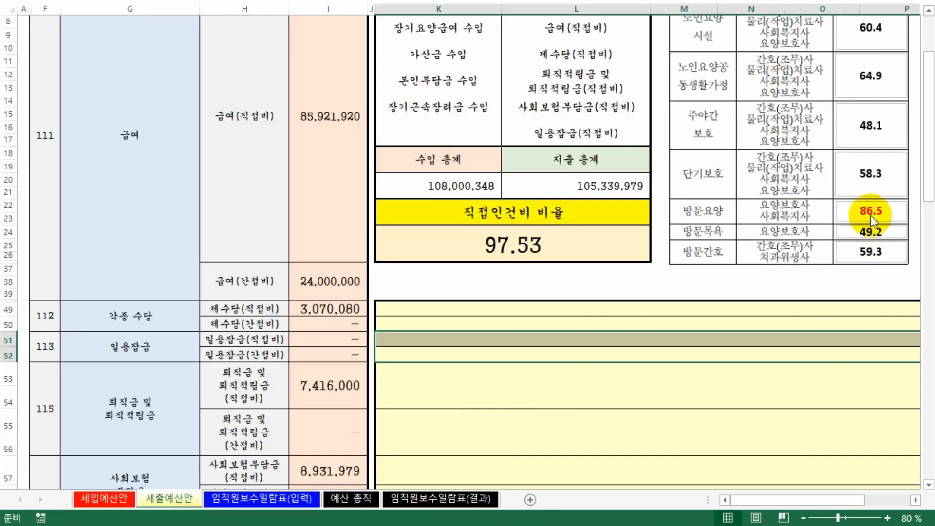
pyautogui.click(236, 500)
pyautogui.moveTo(131, 319); pyautogui.dragTo(122, 308)
pyautogui.moveTo(56, 198); pyautogui.dragTo(153, 230)
pyautogui.press('Delete')
pyautogui.click(116, 296)
pyautogui.click(384, 254)
pyautogui.moveTo(349, 197); pyautogui.dragTo(396, 234)
pyautogui.press('Delete')
pyautogui.click(360, 303)
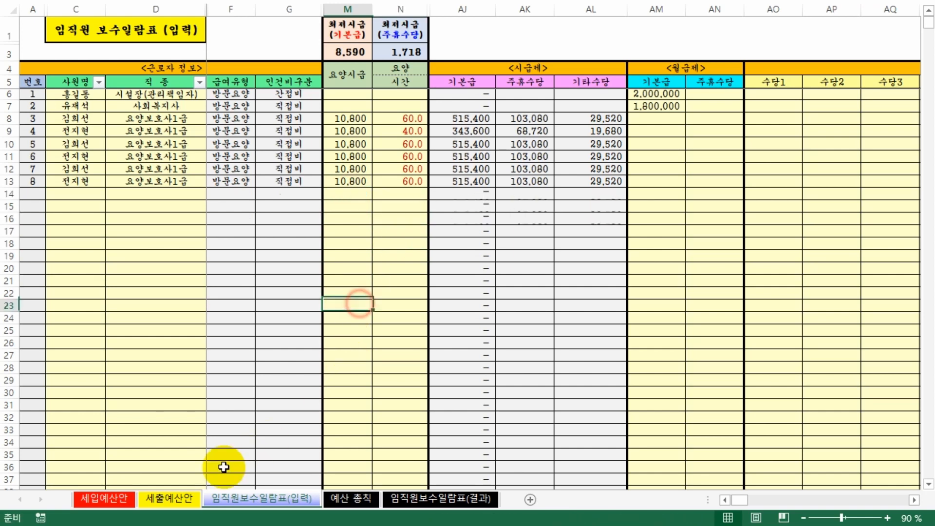
# Look over 세출예산안 and 세입예산안, and undo the clearing of rows 14–16 in 임직원보수일람표(입력)
pyautogui.click(169, 498)
pyautogui.click(104, 497)
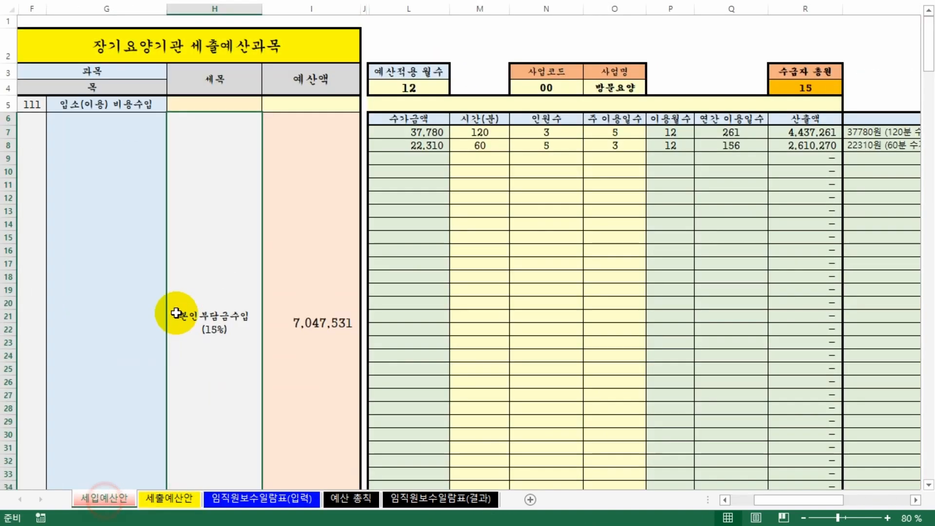
pyautogui.click(225, 496)
pyautogui.click(143, 307)
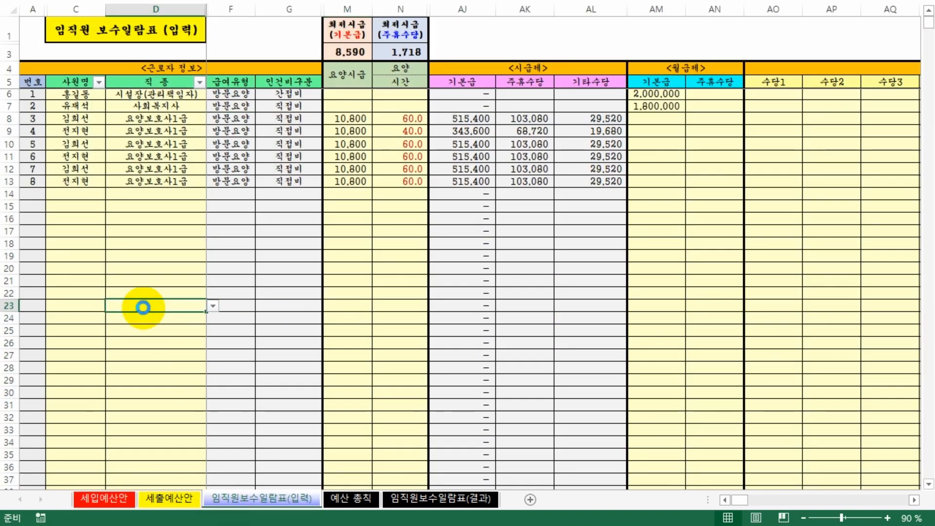
pyautogui.hotkey('ctrl', 'z')
pyautogui.hotkey('ctrl', 'z')
# Clear the 사원명, 직종, 요양시급 and 요양시간 entries in row 16 of 임직원보수일람표(입력)
pyautogui.click(132, 285)
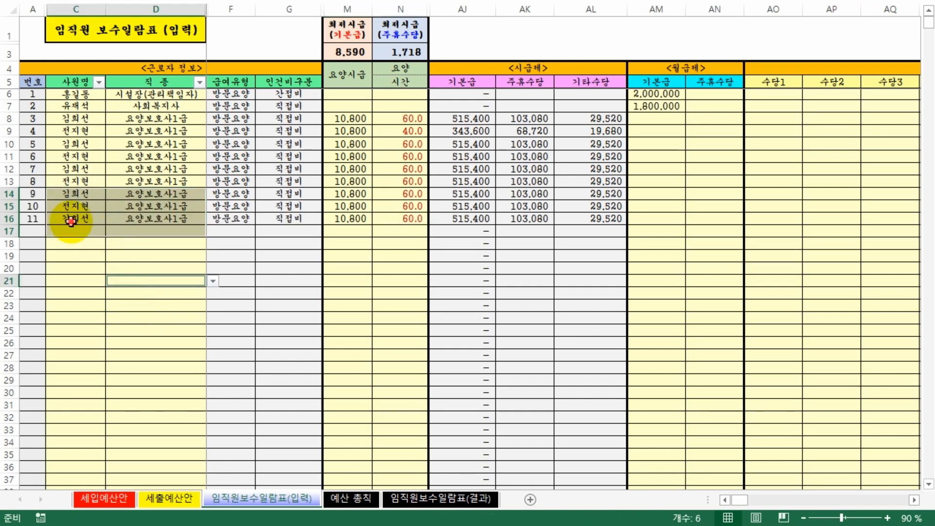
pyautogui.moveTo(69, 222); pyautogui.dragTo(154, 229)
pyautogui.press('Delete')
pyautogui.moveTo(321, 263); pyautogui.dragTo(329, 259)
pyautogui.moveTo(347, 219); pyautogui.dragTo(377, 222)
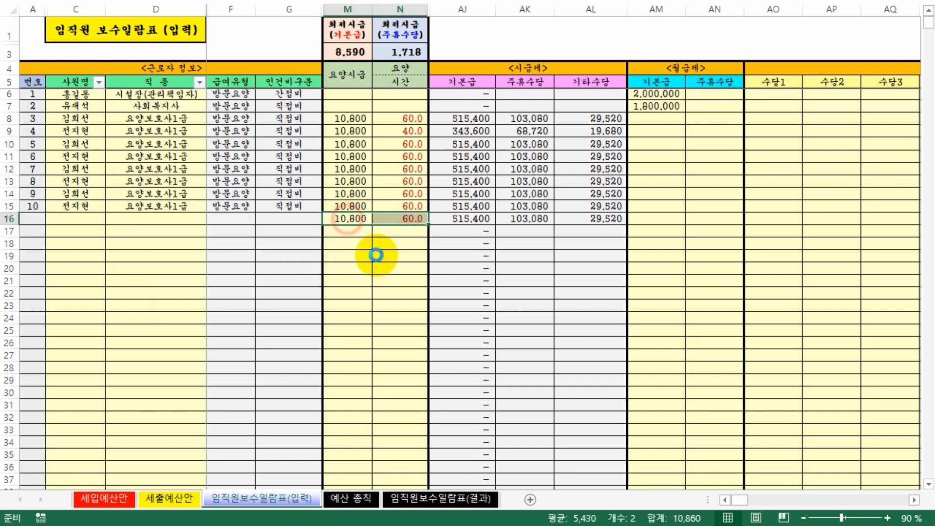
pyautogui.press('Delete')
pyautogui.moveTo(365, 308); pyautogui.dragTo(363, 319)
# Check the 직접인건비 비율 in 세출예산안 and review the remaining employees in 임직원보수일람표(입력)
pyautogui.click(173, 506)
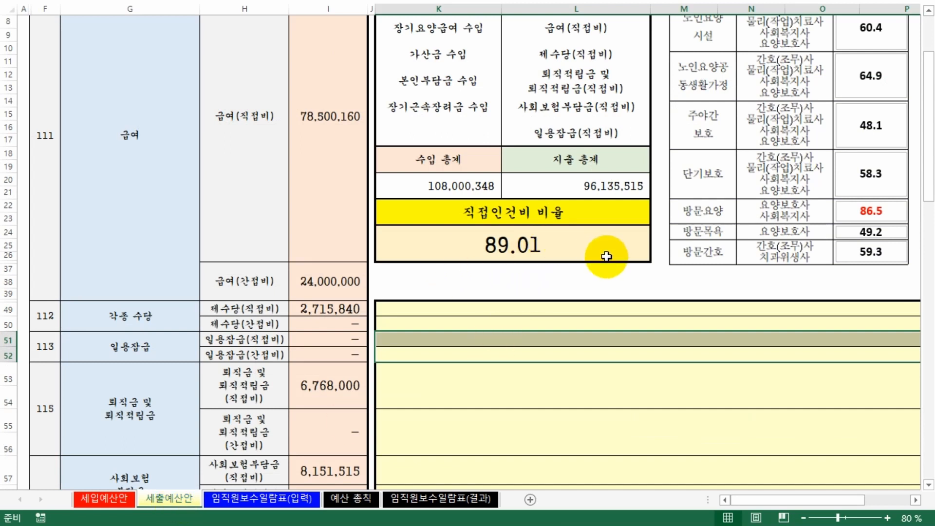
pyautogui.click(263, 505)
pyautogui.click(146, 305)
pyautogui.moveTo(68, 94); pyautogui.dragTo(173, 219)
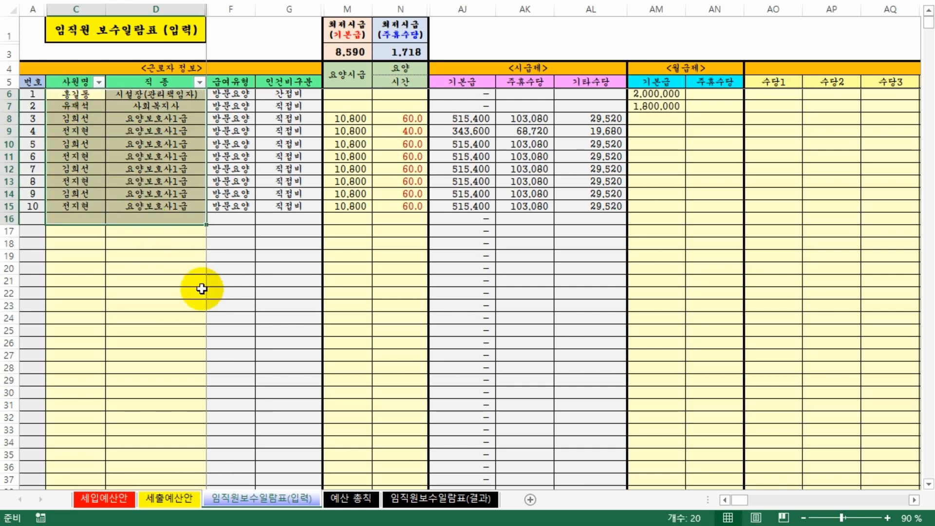
pyautogui.moveTo(75, 256); pyautogui.dragTo(78, 266)
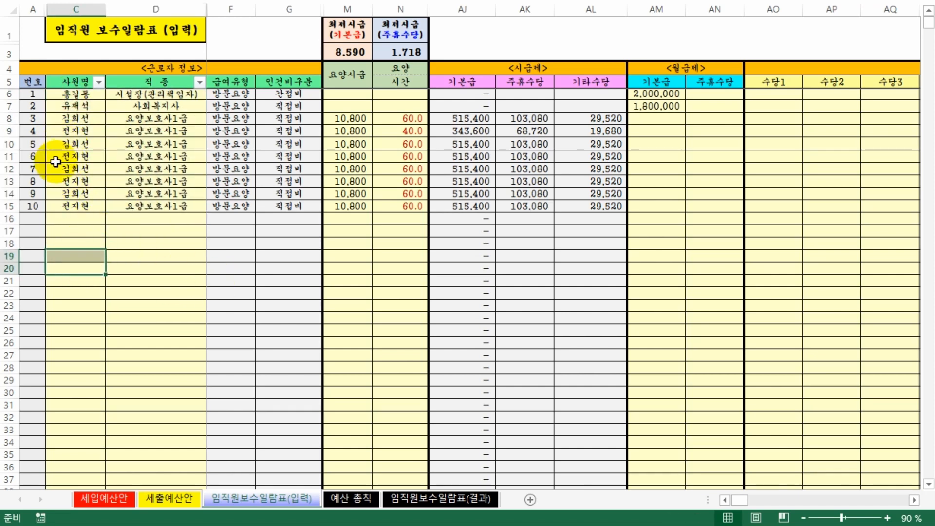
pyautogui.moveTo(59, 169); pyautogui.dragTo(151, 214)
pyautogui.click(114, 235)
# Clear the 사원명, 직종, 요양시급 and 요양시간 entries in rows 14–15 of 임직원보수일람표(입력) and check the ratio in 세출예산안
pyautogui.moveTo(64, 193); pyautogui.dragTo(138, 219)
pyautogui.press('Delete')
pyautogui.click(80, 298)
pyautogui.moveTo(375, 273); pyautogui.dragTo(374, 258)
pyautogui.moveTo(345, 196); pyautogui.dragTo(390, 217)
pyautogui.press('Delete')
pyautogui.click(378, 292)
pyautogui.click(169, 497)
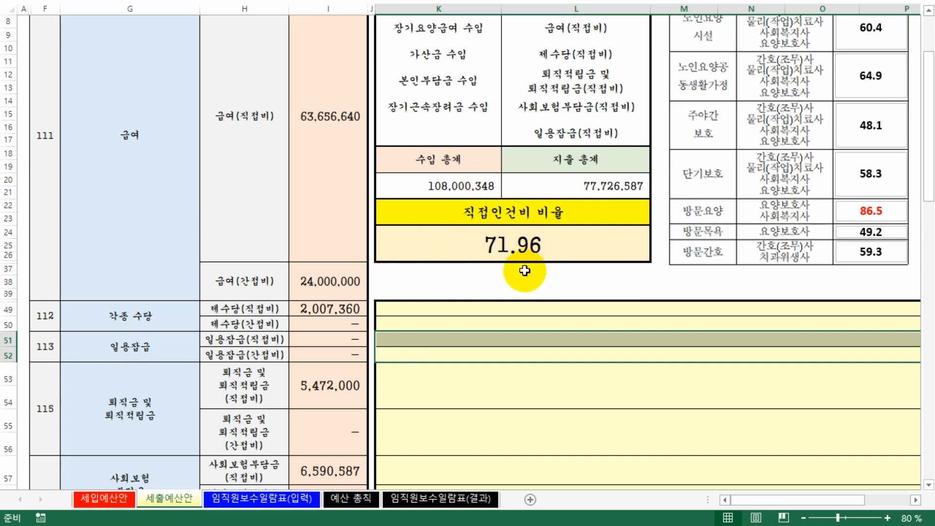
# Set the 인원수 of the 60-minute service in row 8 of 세입예산안 to 2 and check the ratio in 세출예산안
pyautogui.click(96, 498)
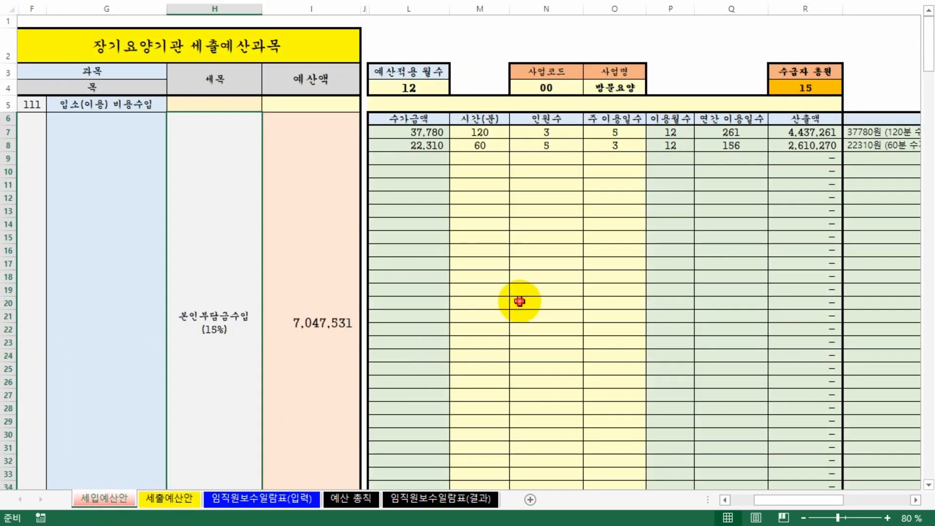
pyautogui.click(547, 145)
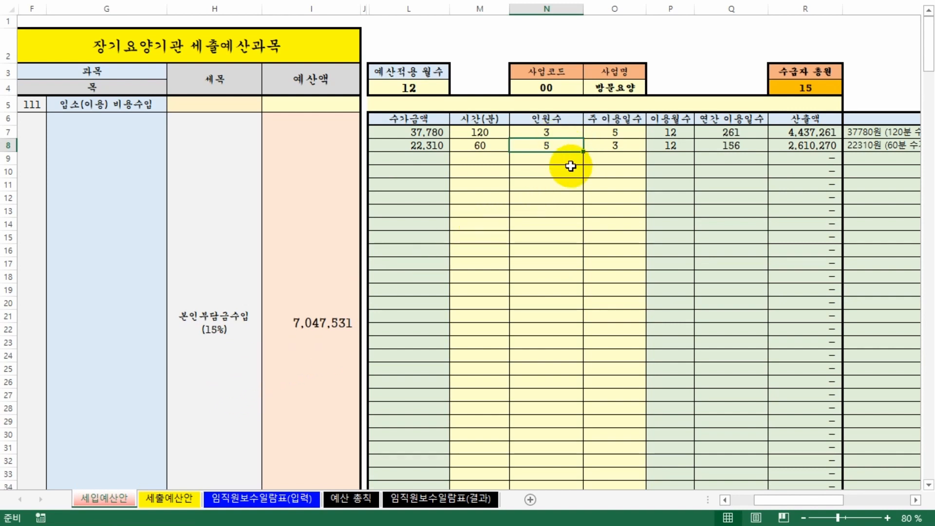
pyautogui.write('2')
pyautogui.click(603, 265)
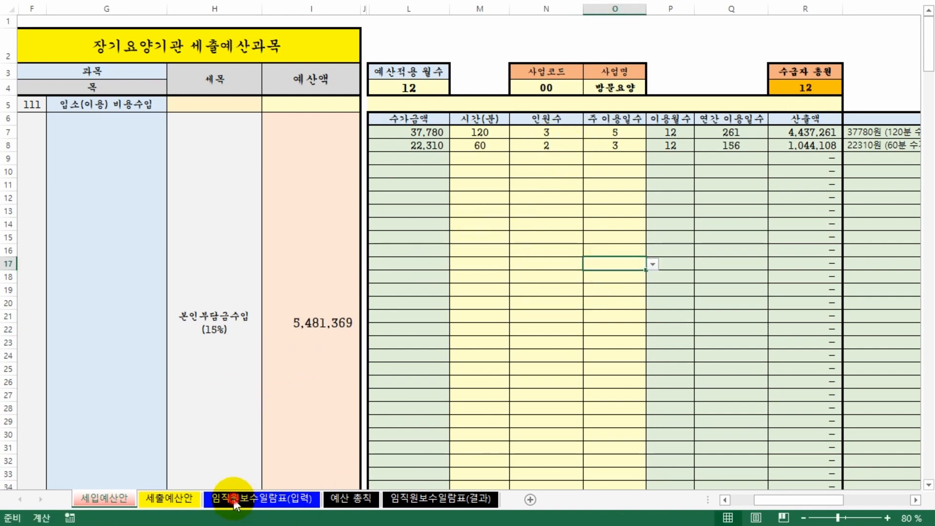
pyautogui.click(233, 499)
pyautogui.click(119, 497)
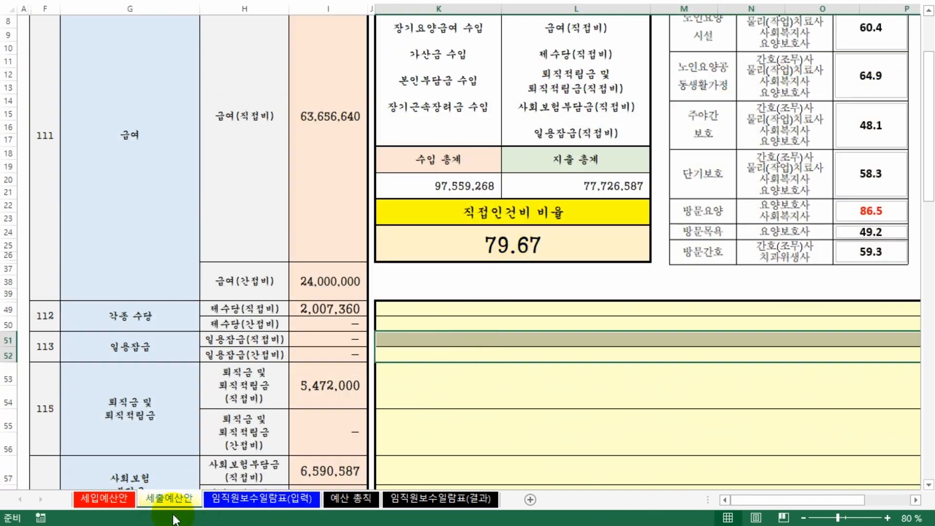
# Set the 인원수 of the 150-minute service in row 39 of 세입예산안 to 1
pyautogui.click(540, 266)
pyautogui.scroll(-6, 574, 328)
pyautogui.click(552, 285)
pyautogui.write('1')
pyautogui.click(558, 378)
# Compare the 직접인건비 비율 in 세출예산안 with the staff list and the recipient numbers in 세입예산안
pyautogui.click(219, 507)
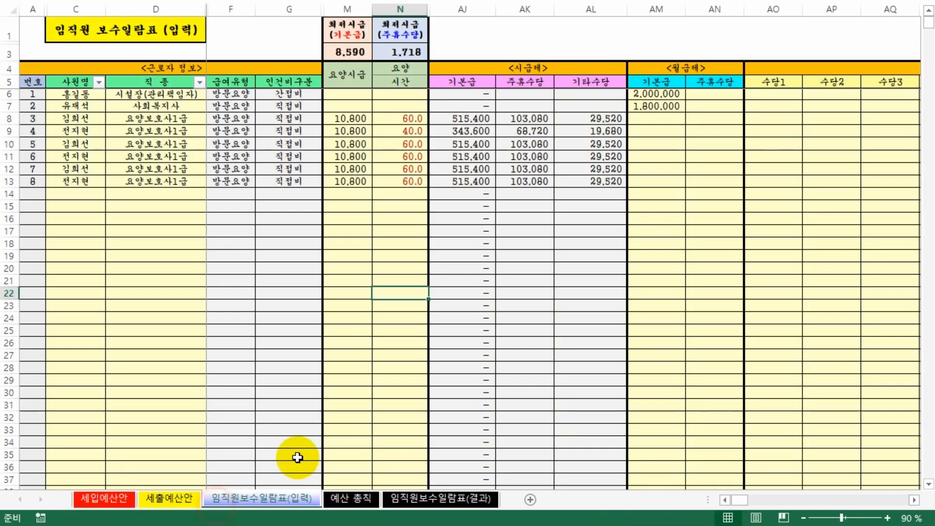
pyautogui.click(187, 499)
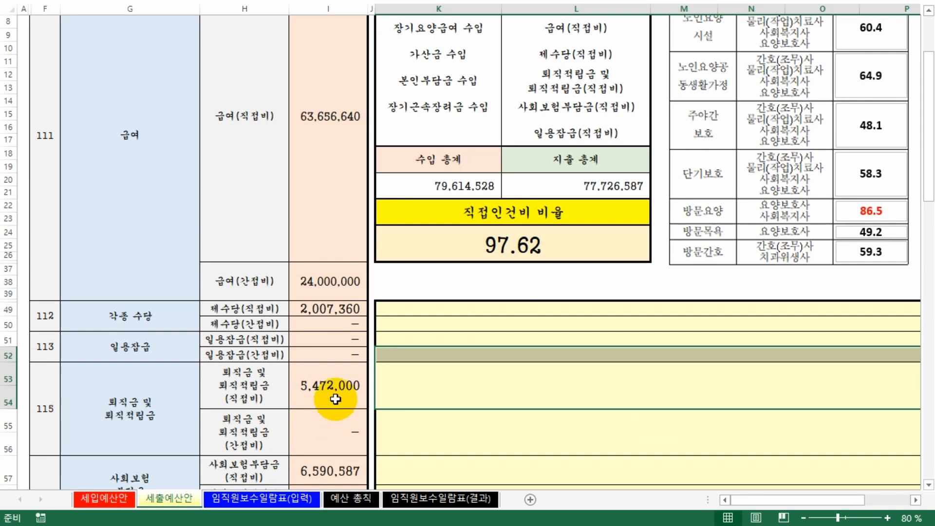
pyautogui.click(262, 502)
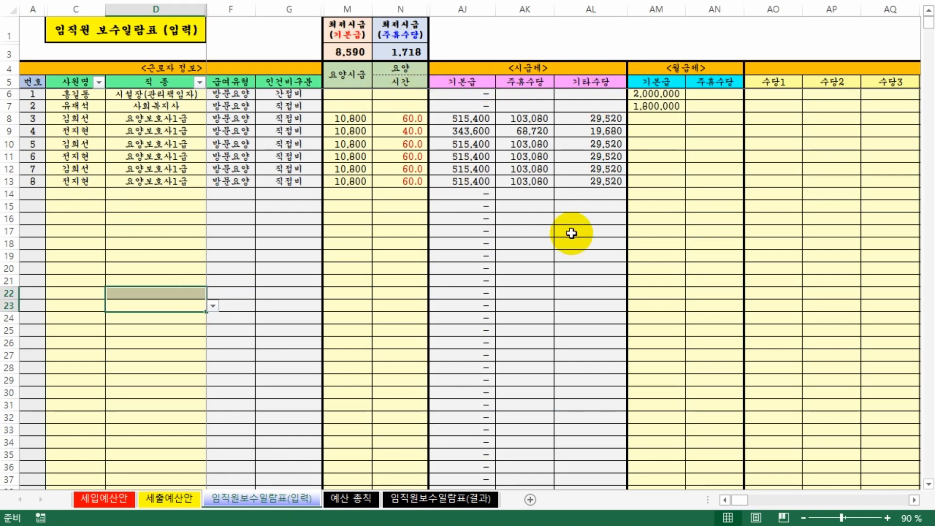
pyautogui.click(156, 502)
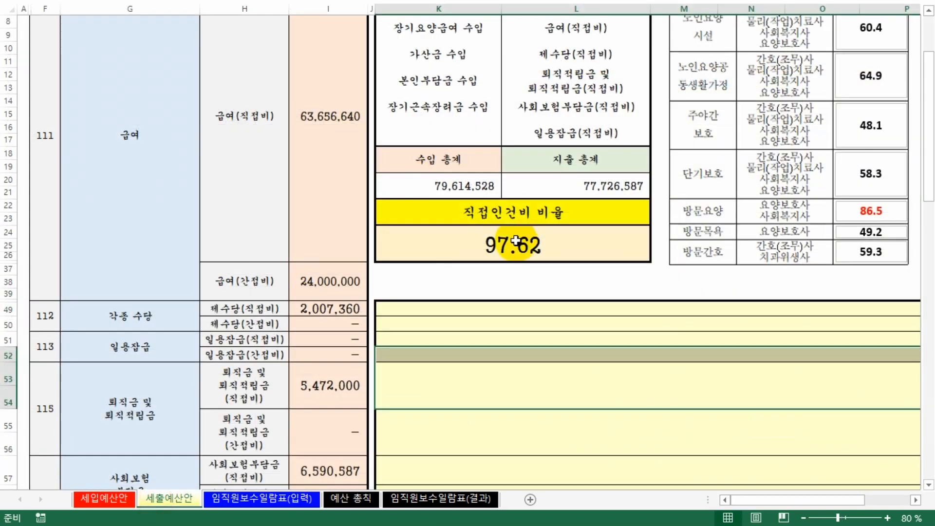
pyautogui.click(94, 499)
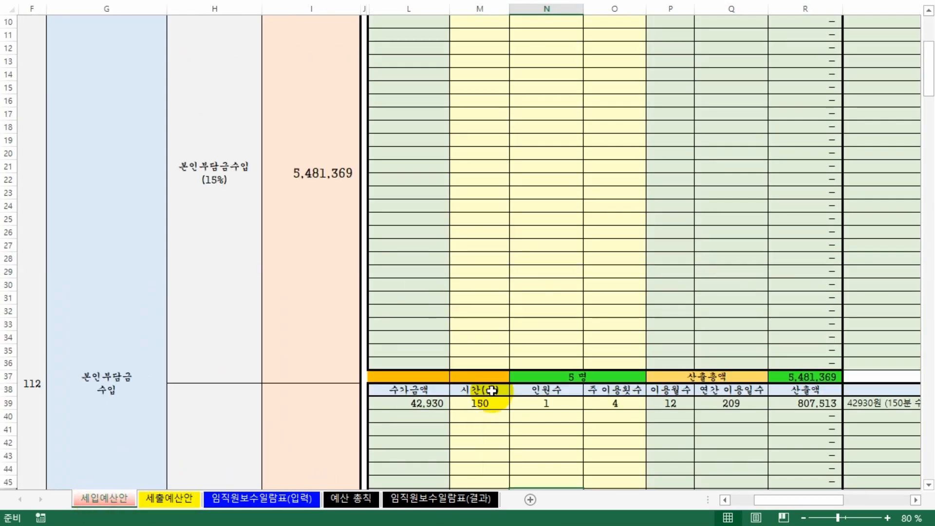
pyautogui.scroll(7, 496, 380)
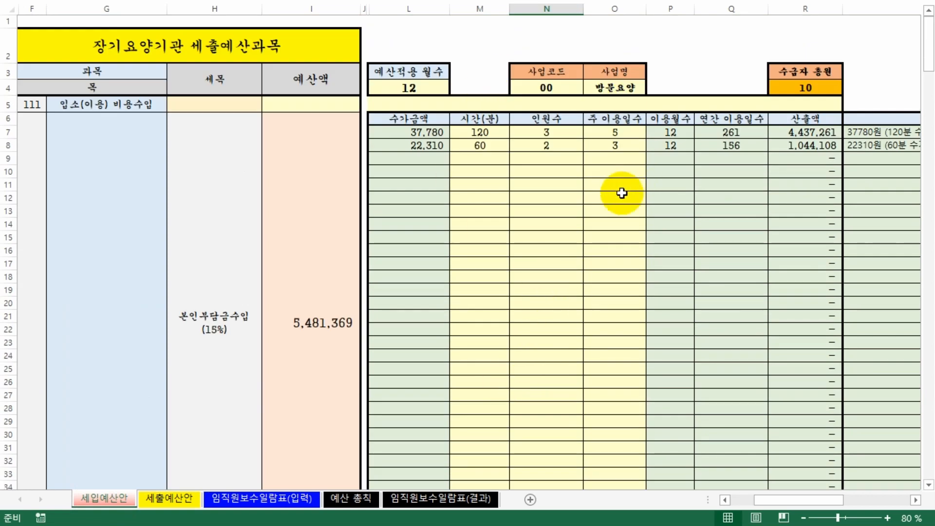
pyautogui.click(260, 498)
pyautogui.click(170, 498)
pyautogui.click(470, 283)
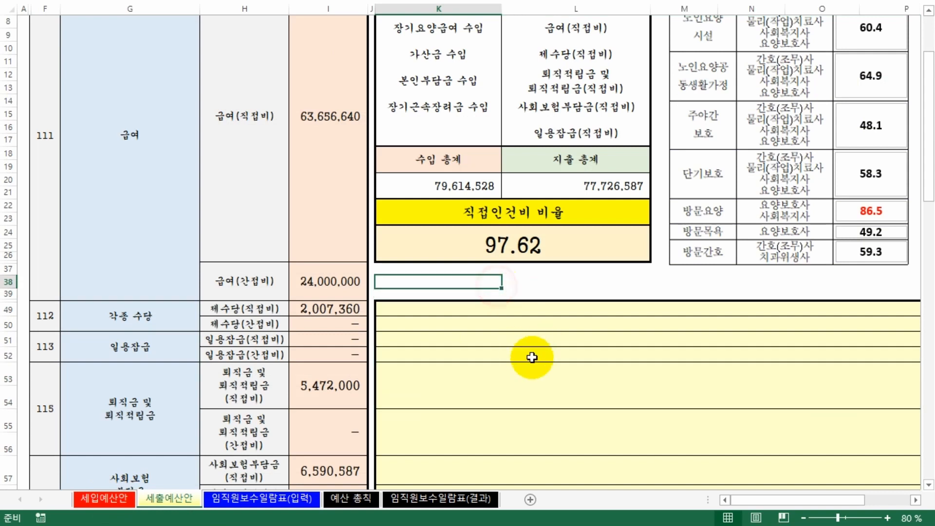
# Examine the 분모 and 분자 items in the 직접인건비 비율 계산 table alongside the job types in the staff list
pyautogui.scroll(3, 526, 343)
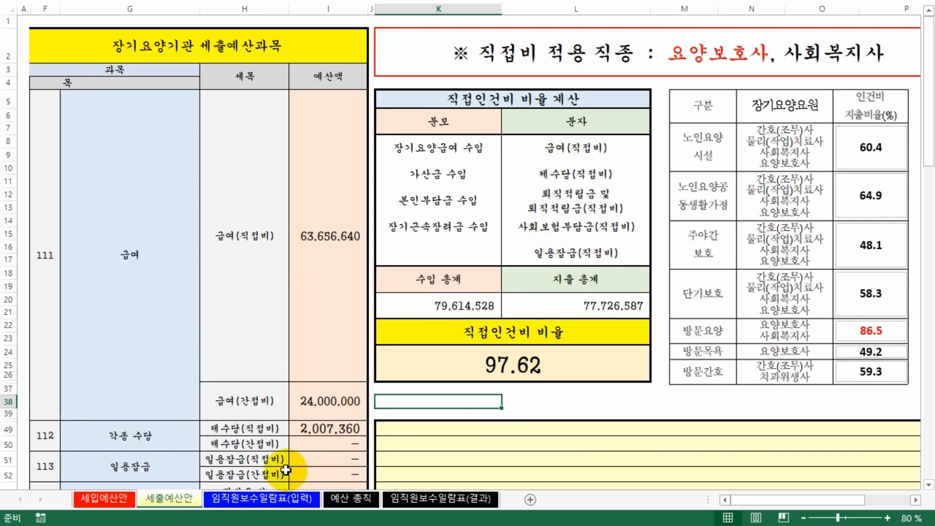
pyautogui.moveTo(560, 124); pyautogui.dragTo(569, 207)
pyautogui.click(566, 241)
pyautogui.moveTo(590, 146); pyautogui.dragTo(585, 178)
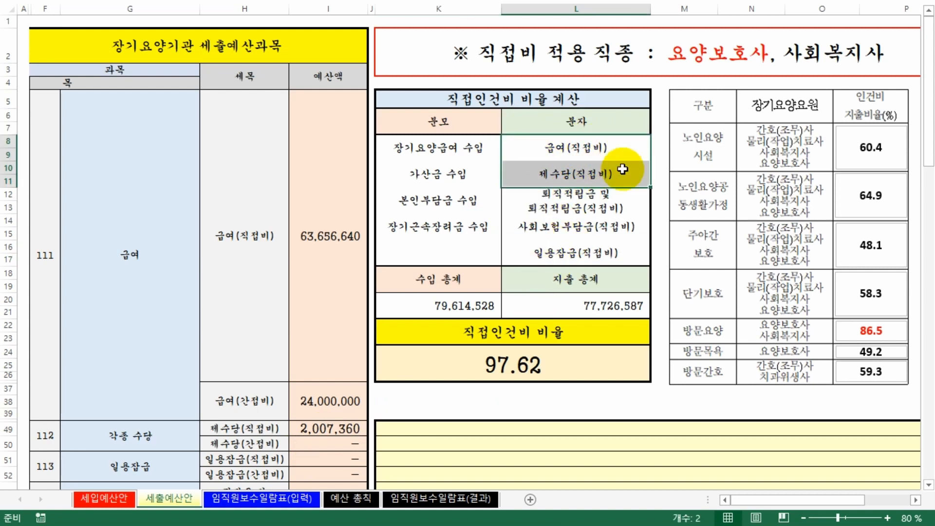
pyautogui.click(606, 253)
pyautogui.click(470, 122)
pyautogui.click(555, 123)
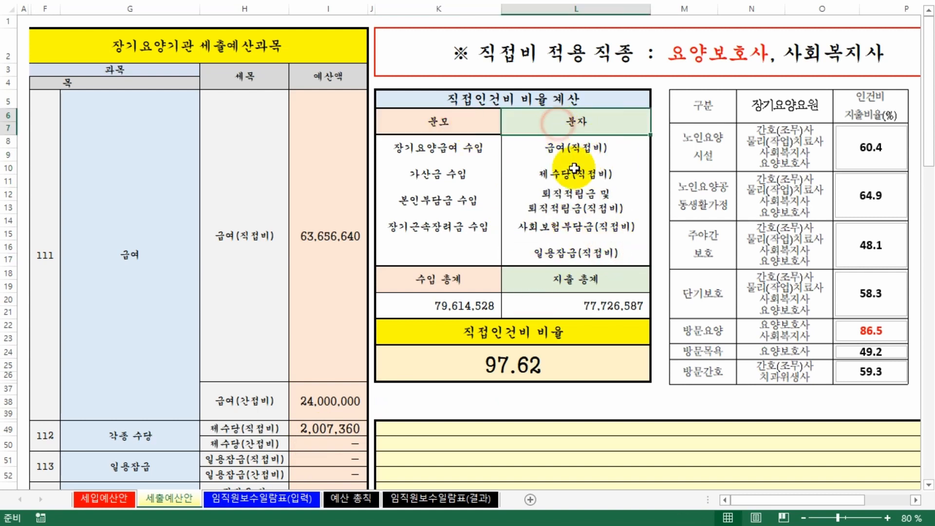
pyautogui.moveTo(572, 160); pyautogui.dragTo(575, 248)
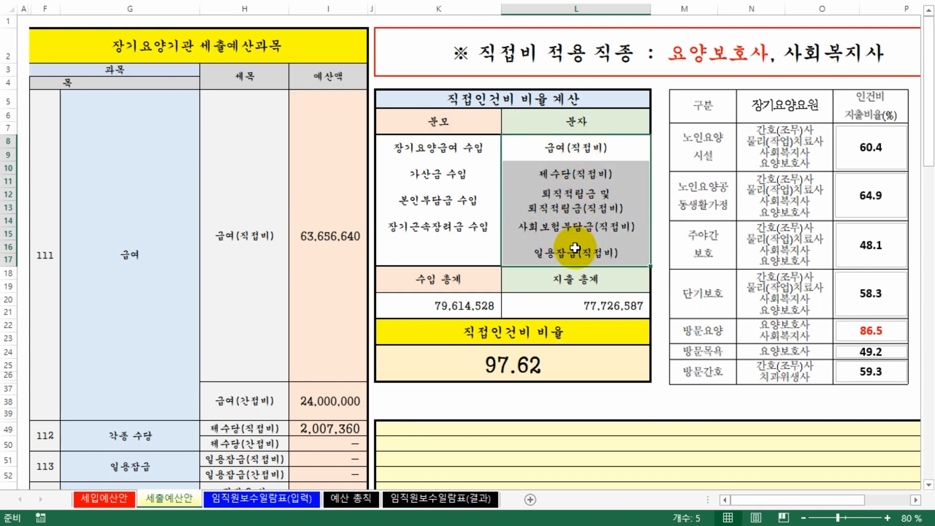
pyautogui.click(294, 501)
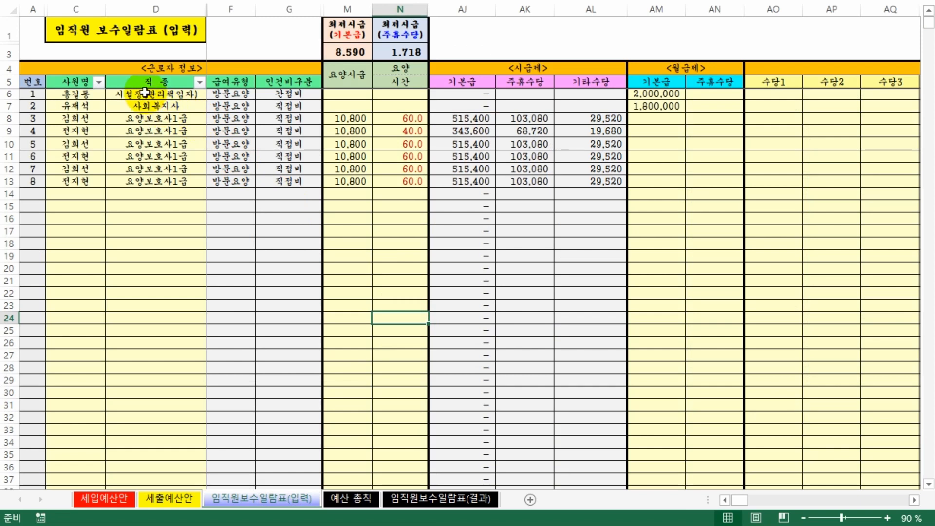
pyautogui.click(183, 502)
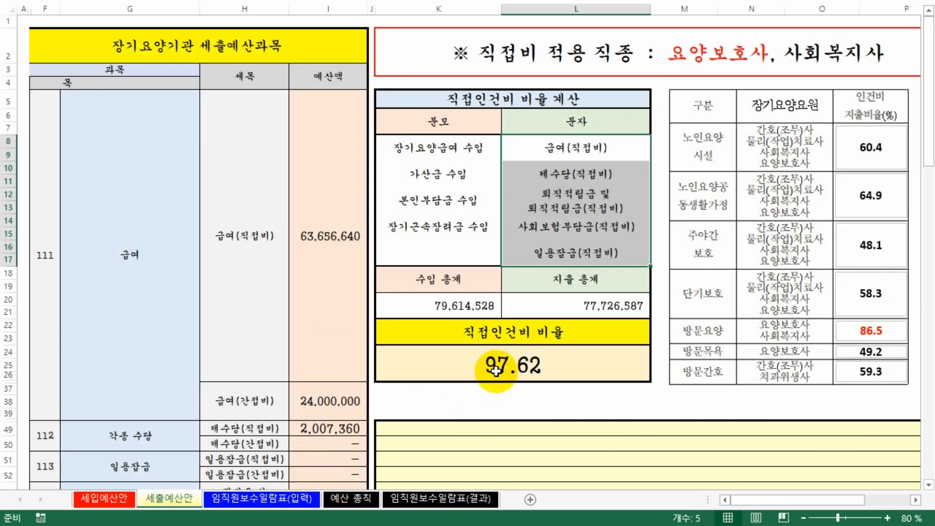
# Set the monthly 기본급 of the 시설장(관리책임자) to 3,000,000 and check the 직접인건비 비율 in 세출예산안
pyautogui.click(244, 497)
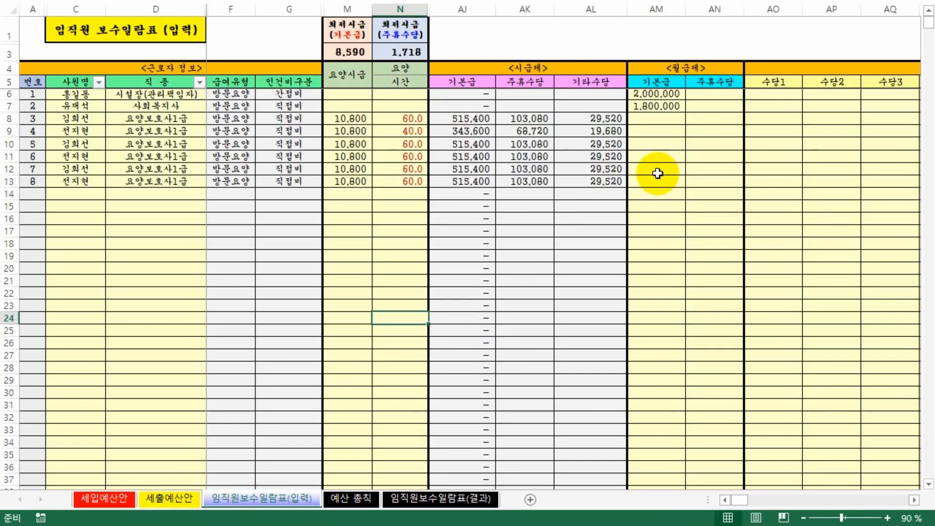
pyautogui.press('Delete')
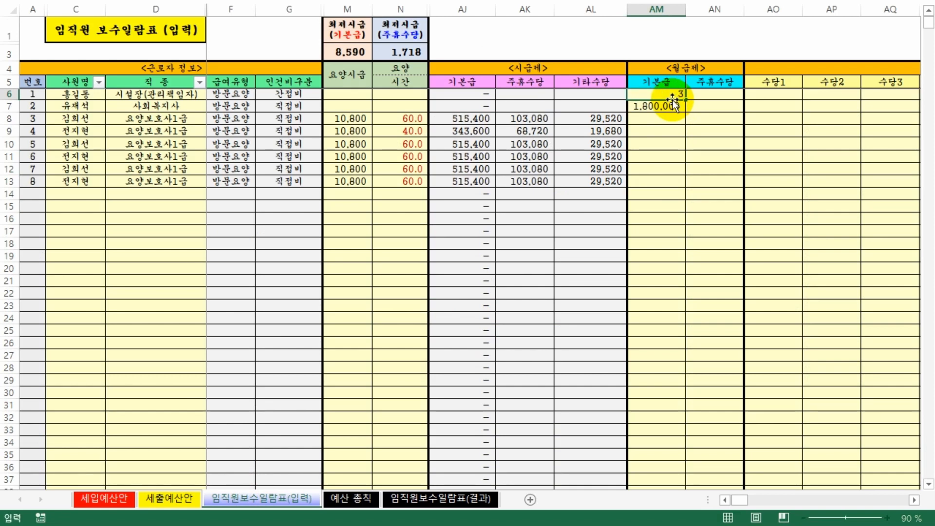
pyautogui.press('Return')
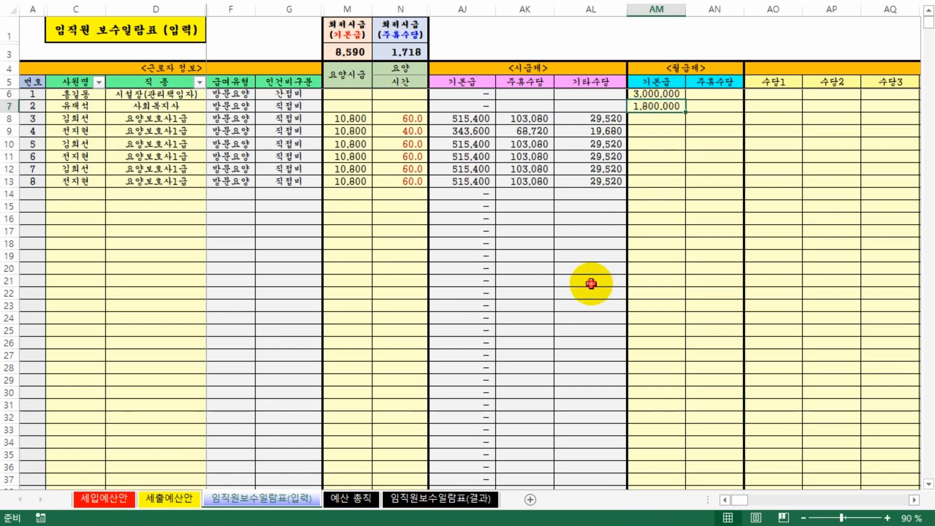
pyautogui.click(591, 281)
pyautogui.click(161, 498)
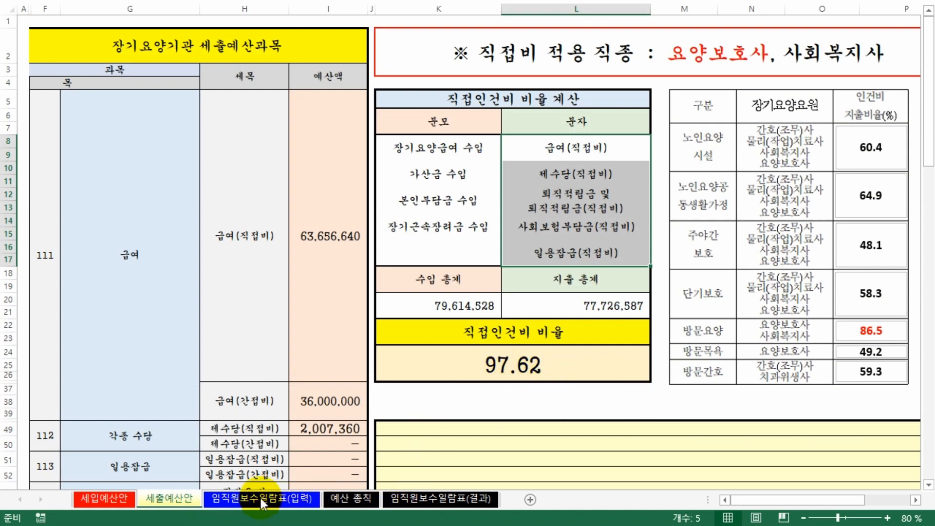
# Review which job types in 임직원보수일람표(입력) count toward the 분자 items of the 직접인건비 비율 in 세출예산안
pyautogui.click(262, 499)
pyautogui.click(178, 500)
pyautogui.click(571, 344)
pyautogui.moveTo(580, 179); pyautogui.dragTo(580, 246)
pyautogui.click(255, 498)
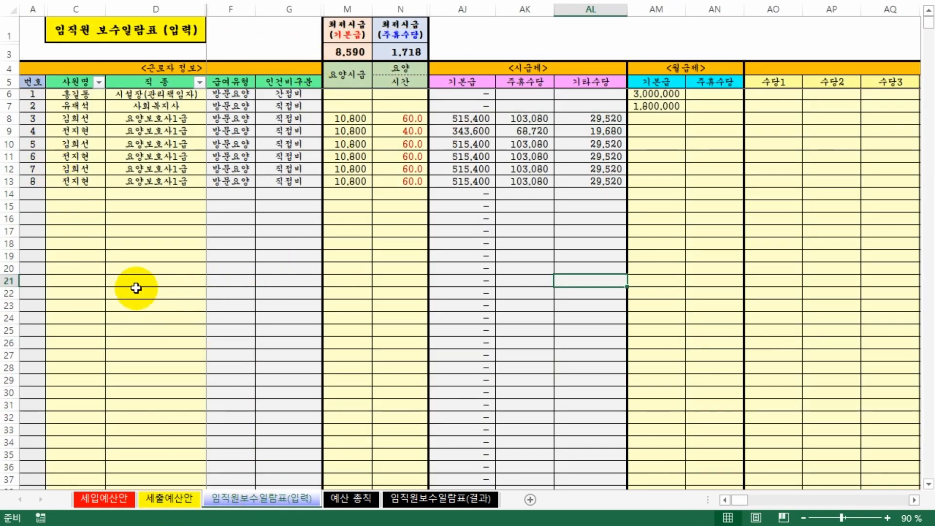
pyautogui.click(168, 97)
pyautogui.click(163, 131)
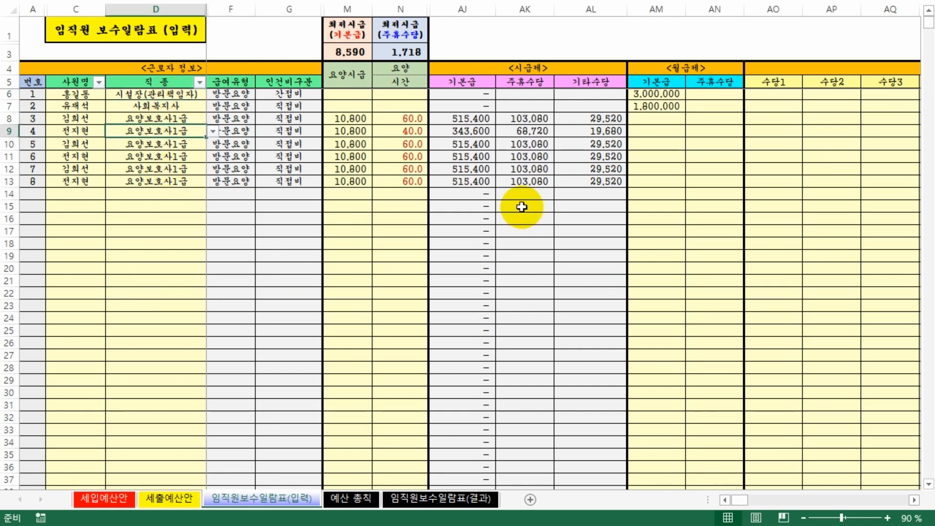
pyautogui.click(169, 498)
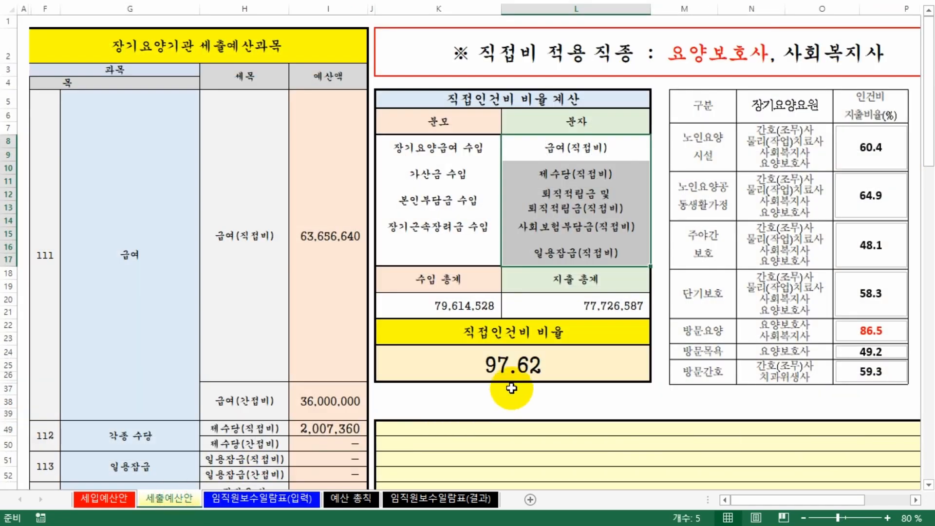
pyautogui.click(530, 396)
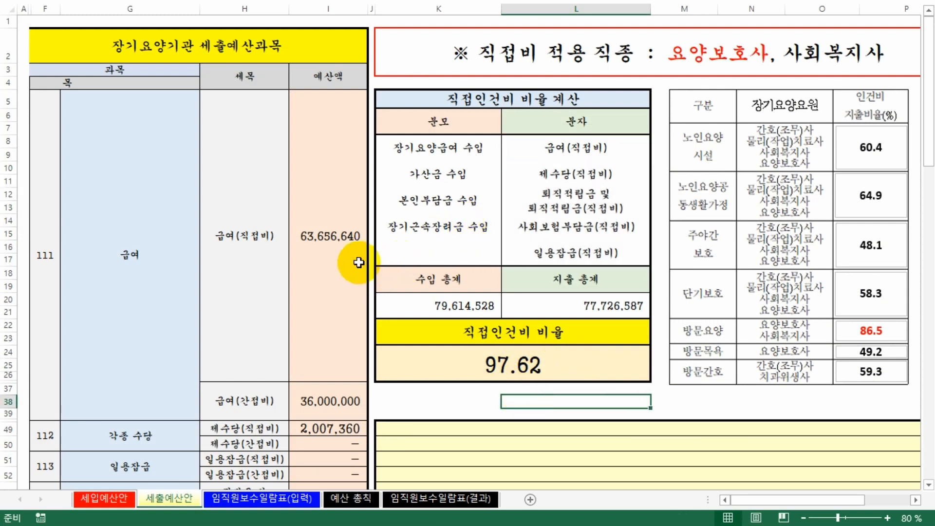
# Review the revenue items at the end of 세입예산안 against the 분모 items of the 직접인건비 비율 in 세출예산안
pyautogui.click(115, 504)
pyautogui.scroll(-20, 269, 322)
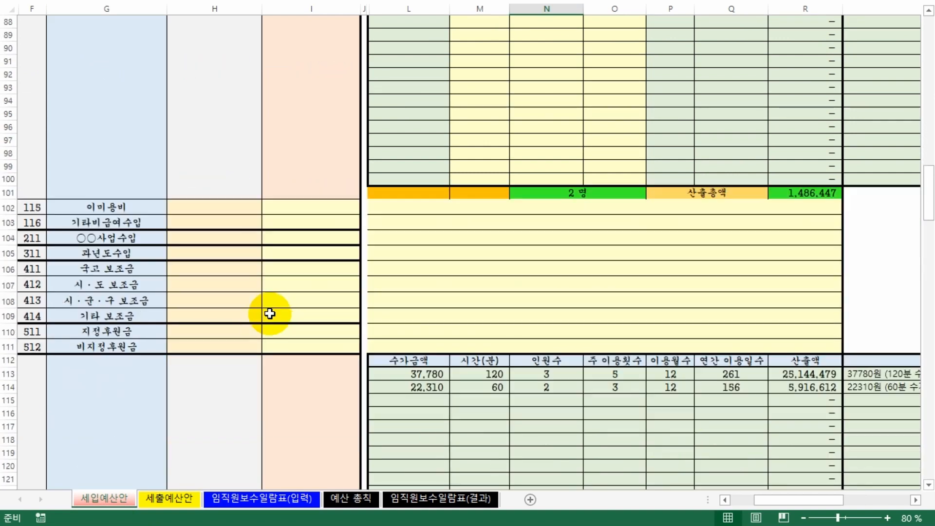
pyautogui.scroll(-20, 269, 314)
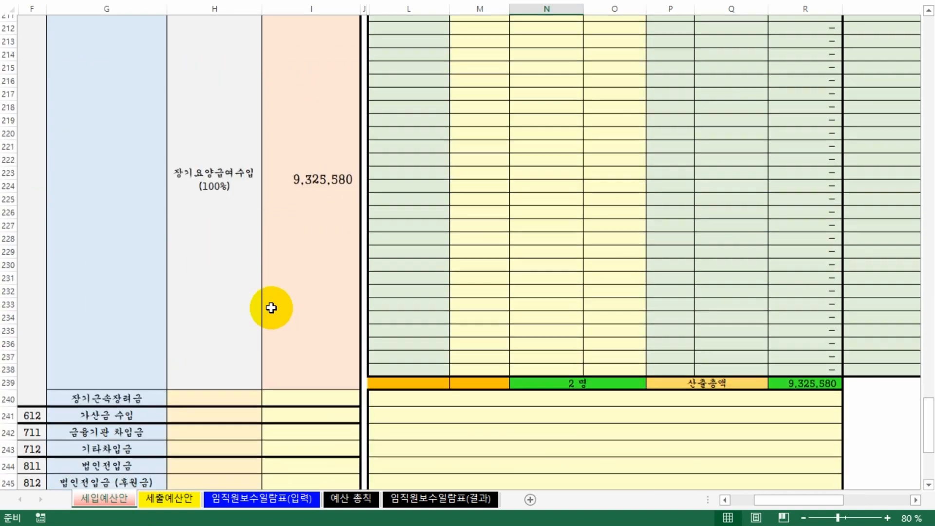
pyautogui.scroll(-10, 269, 308)
pyautogui.scroll(5, 267, 309)
pyautogui.click(138, 258)
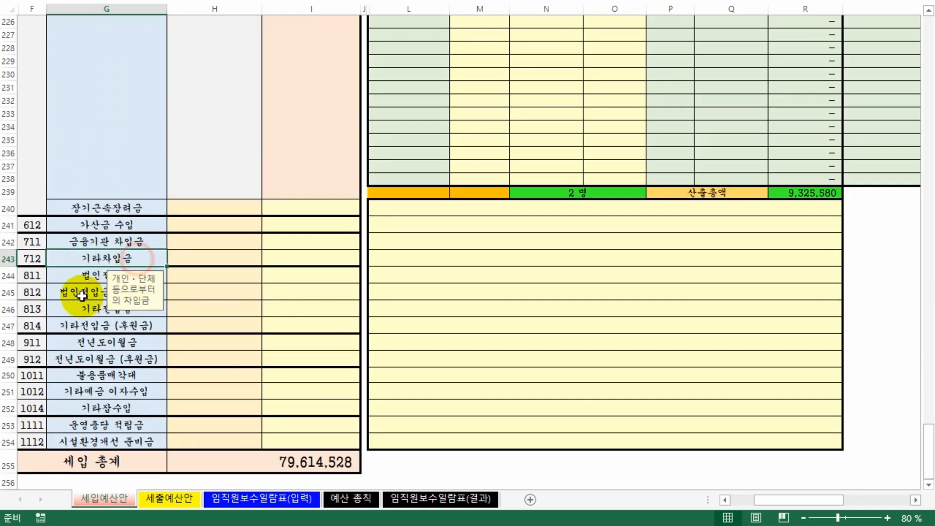
pyautogui.click(293, 322)
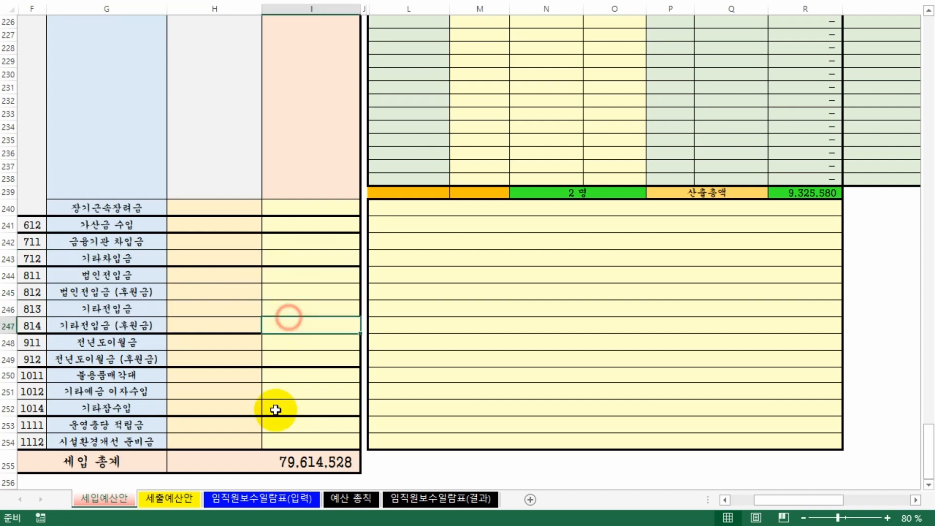
pyautogui.click(162, 504)
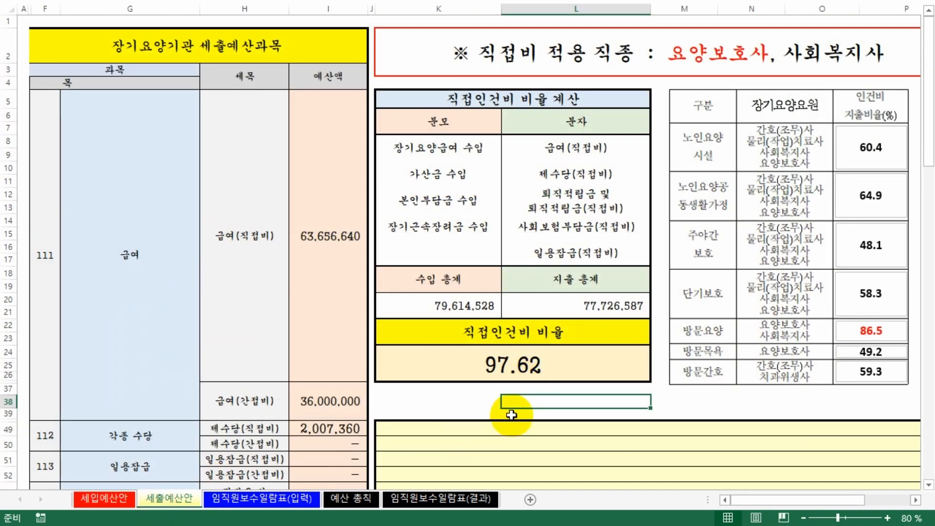
pyautogui.click(83, 504)
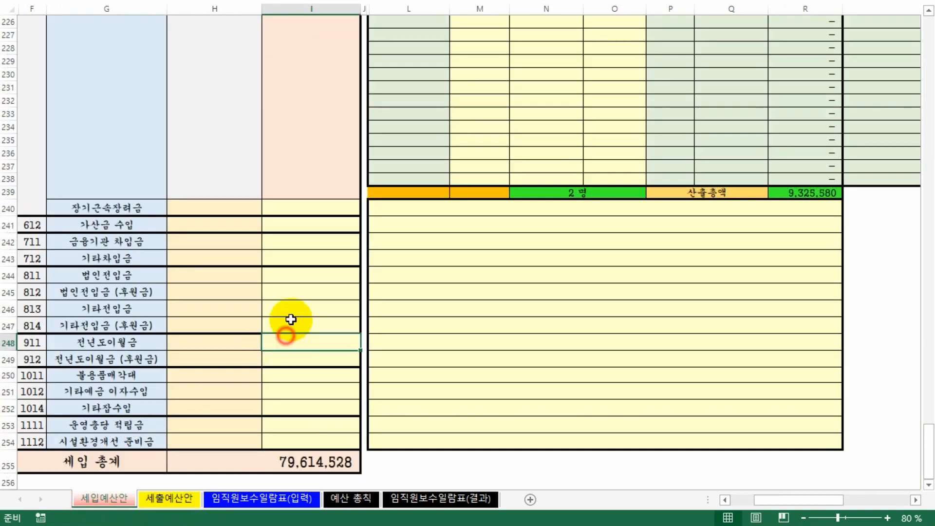
# Enter 1,000,000 as the 기타차입금 budget amount in 세입예산안 and check the 직접인건비 비율 in 세출예산안
pyautogui.click(300, 260)
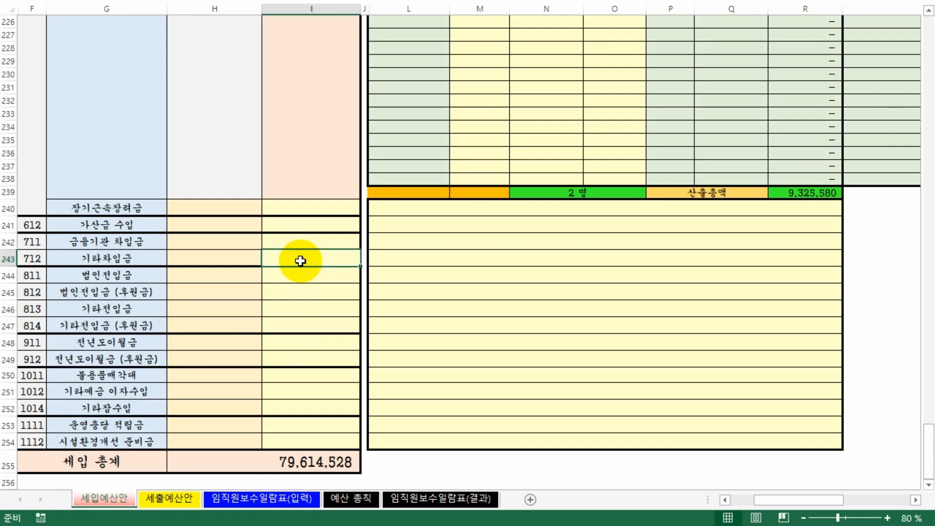
pyautogui.press('Return')
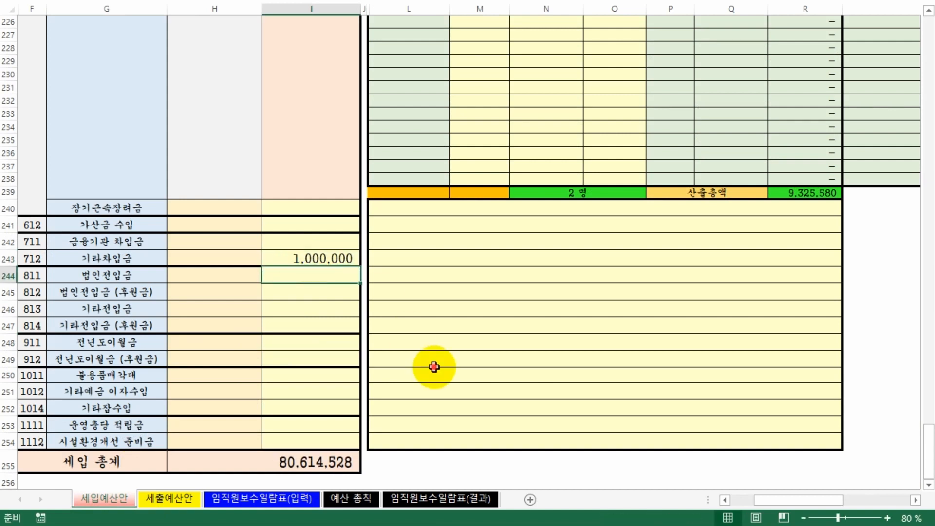
pyautogui.click(186, 500)
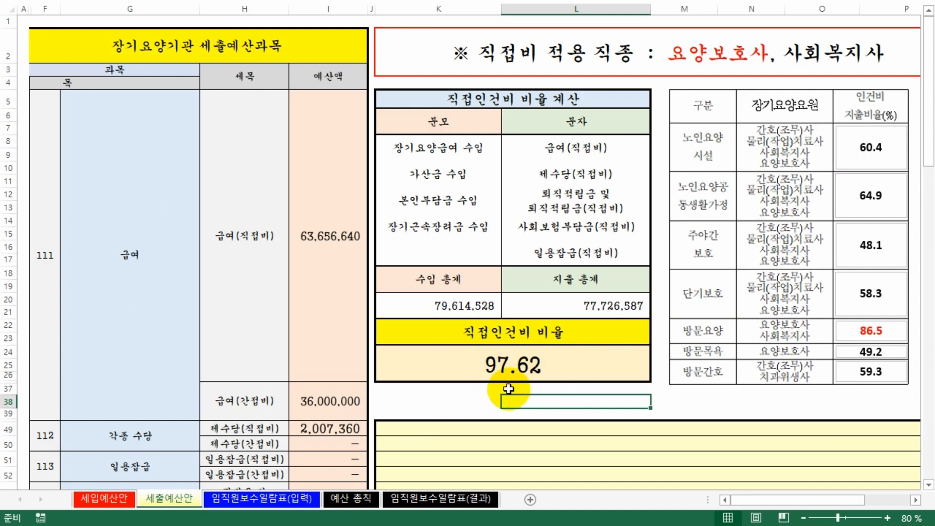
# Clear the 기타차입금 budget amount in 세입예산안
pyautogui.click(104, 498)
pyautogui.click(332, 259)
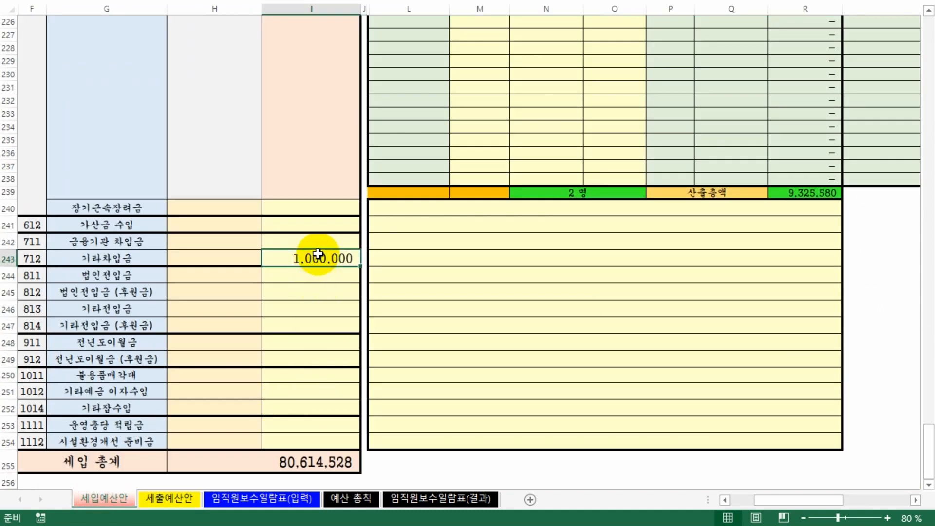
pyautogui.press('Delete')
# Look over the staff pay list, and examine each 분모 income item of the 직접인건비 비율 계산 table in 세출예산안
pyautogui.click(263, 498)
pyautogui.click(536, 267)
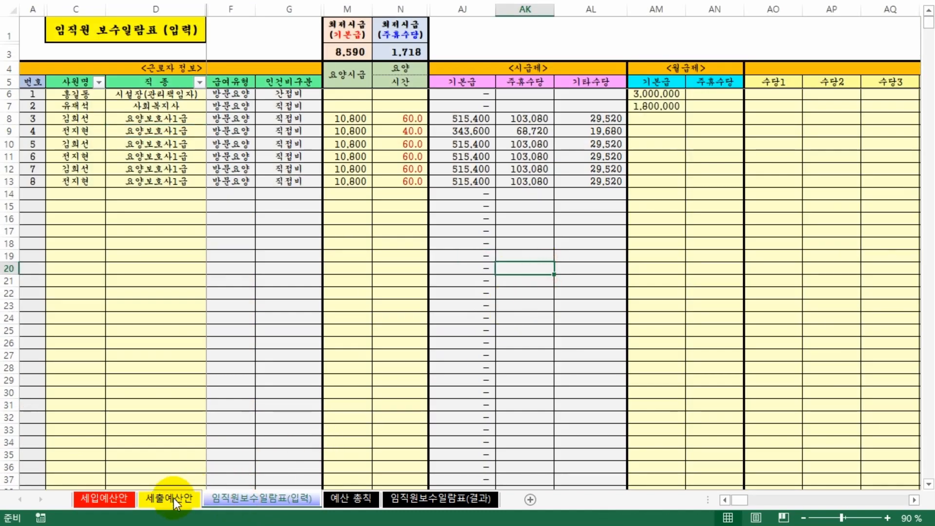
pyautogui.click(192, 493)
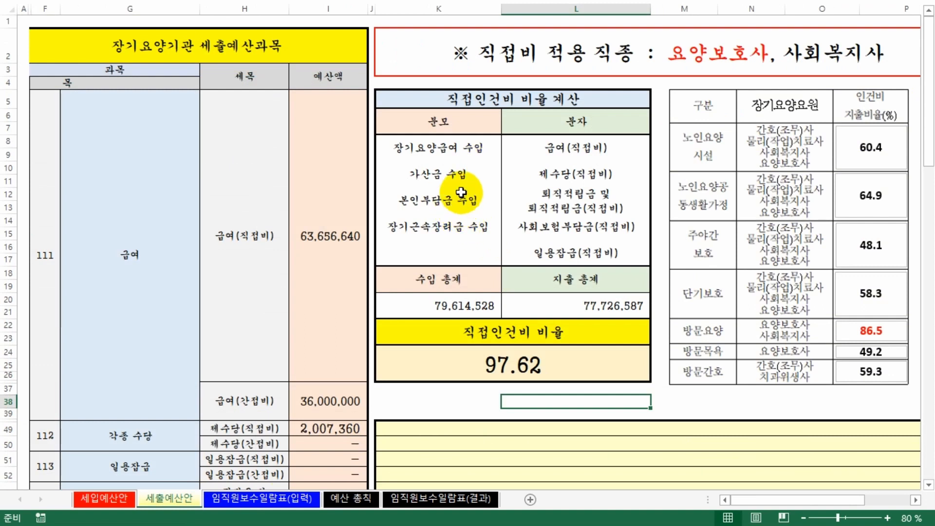
pyautogui.click(437, 154)
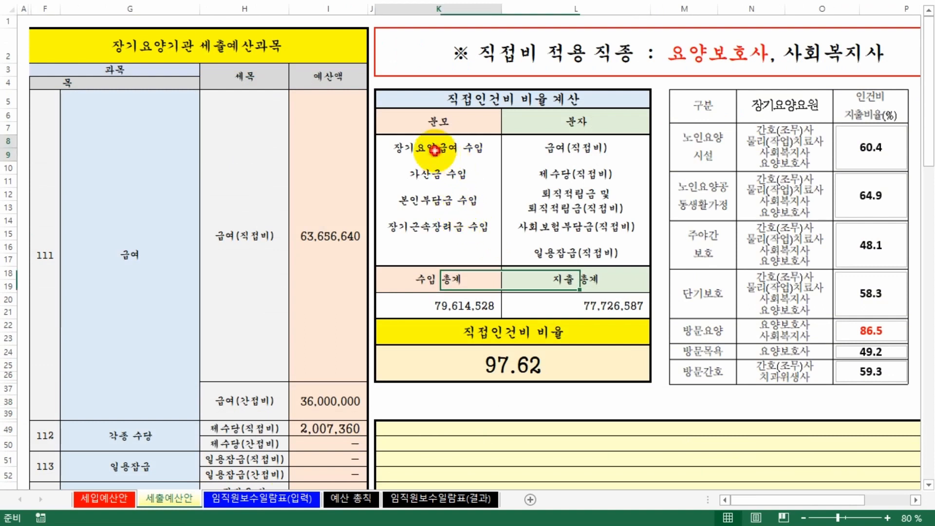
pyautogui.click(439, 179)
pyautogui.click(439, 206)
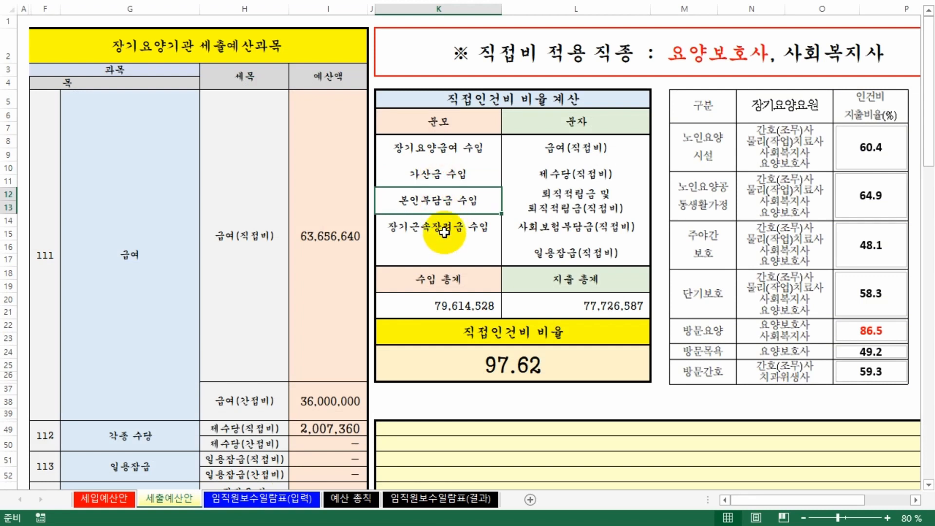
pyautogui.click(442, 230)
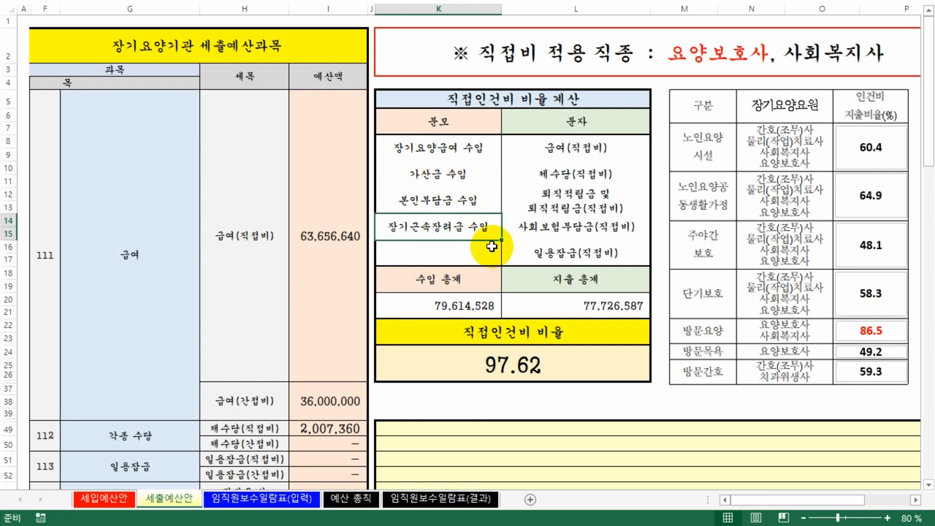
# Locate the 본인부담금수입, 장기요양급여수입, 장기근속장려금 and 가산금 수입 items in 세입예산안
pyautogui.click(107, 501)
pyautogui.scroll(5, 323, 397)
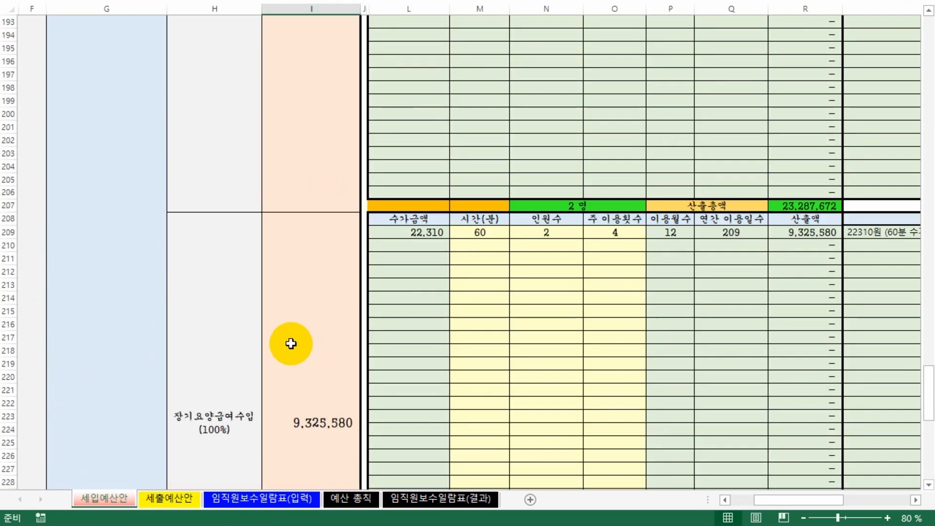
pyautogui.scroll(20, 291, 343)
pyautogui.scroll(20, 290, 344)
pyautogui.scroll(-17, 303, 350)
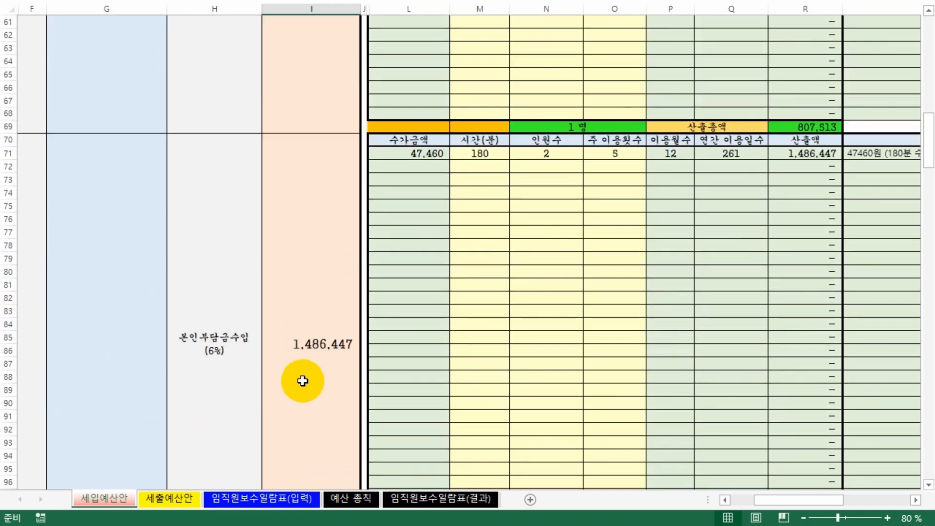
pyautogui.scroll(-20, 302, 381)
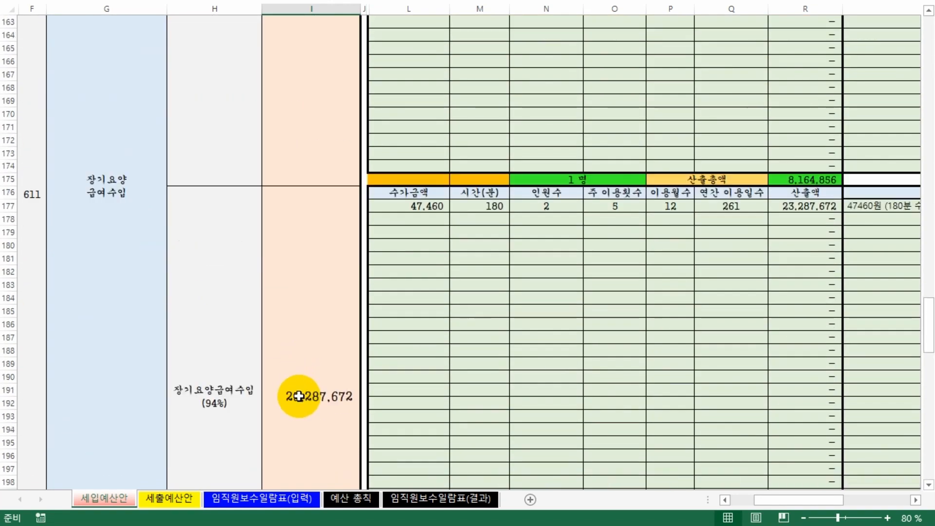
pyautogui.scroll(-20, 302, 392)
pyautogui.scroll(5, 143, 249)
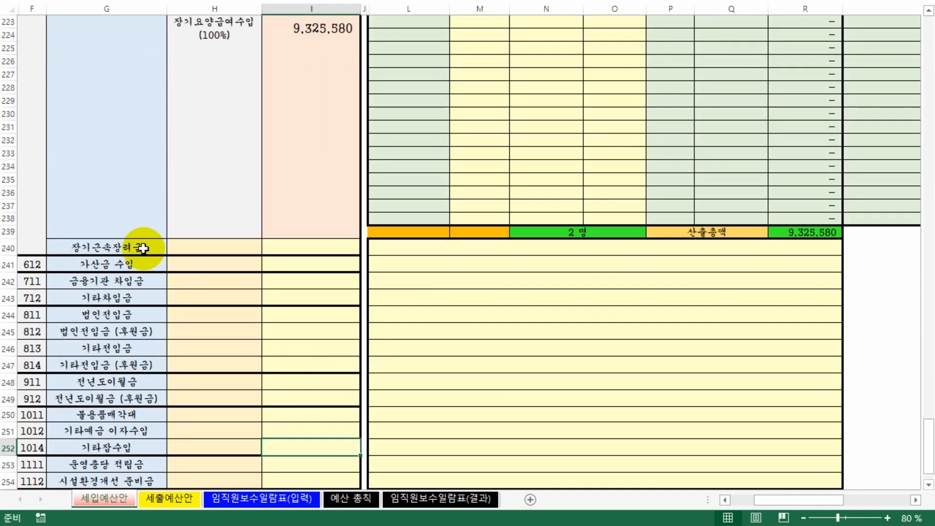
pyautogui.click(108, 244)
pyautogui.click(116, 268)
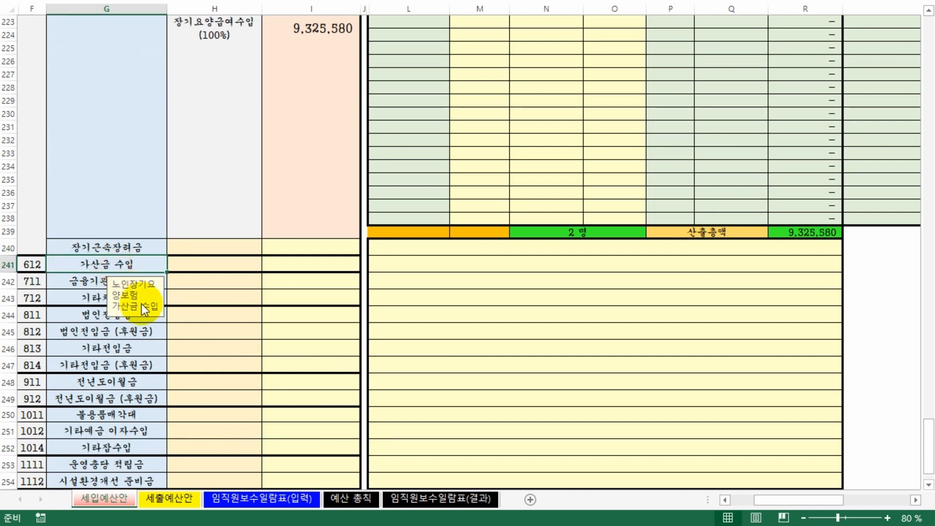
# Compare the pay entries in 임직원보수일람표(입력) with the expense items and 직접인건비 비율 in 세출예산안
pyautogui.hotkey('ctrl', 'pagedown')
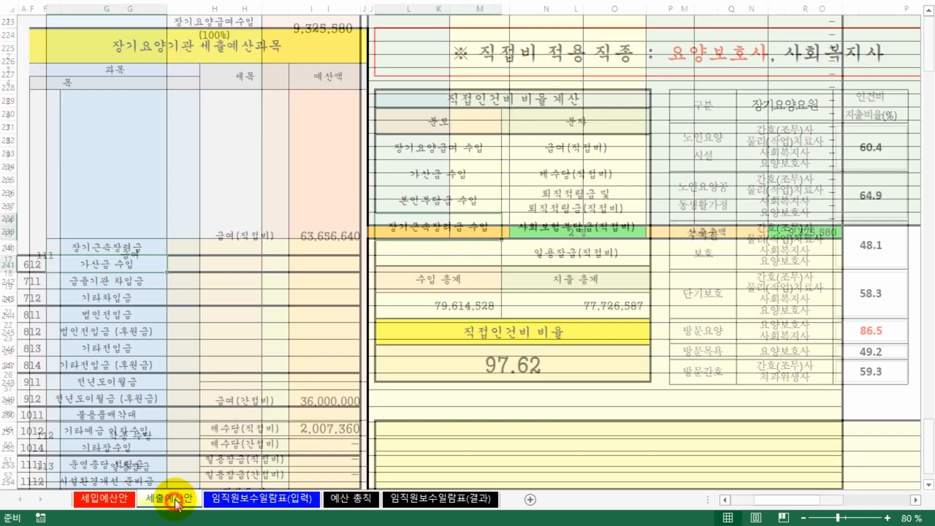
pyautogui.click(264, 502)
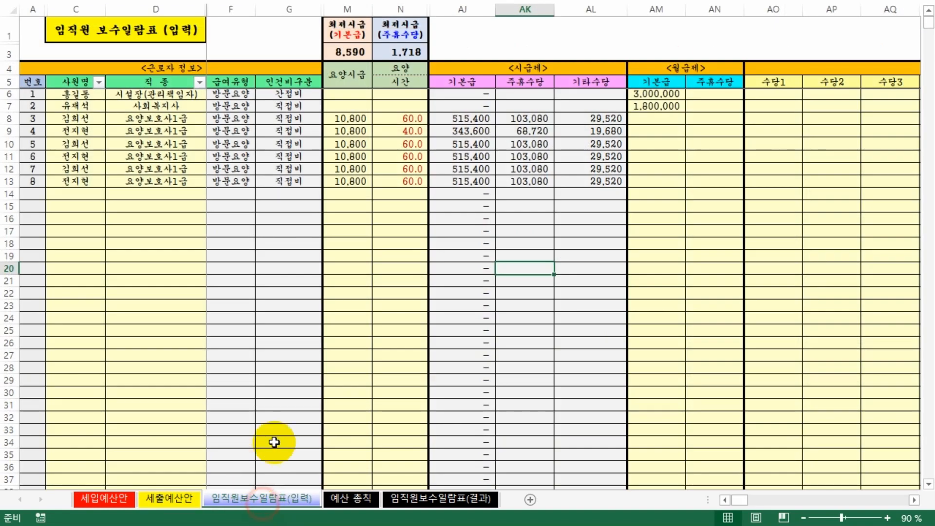
pyautogui.click(616, 257)
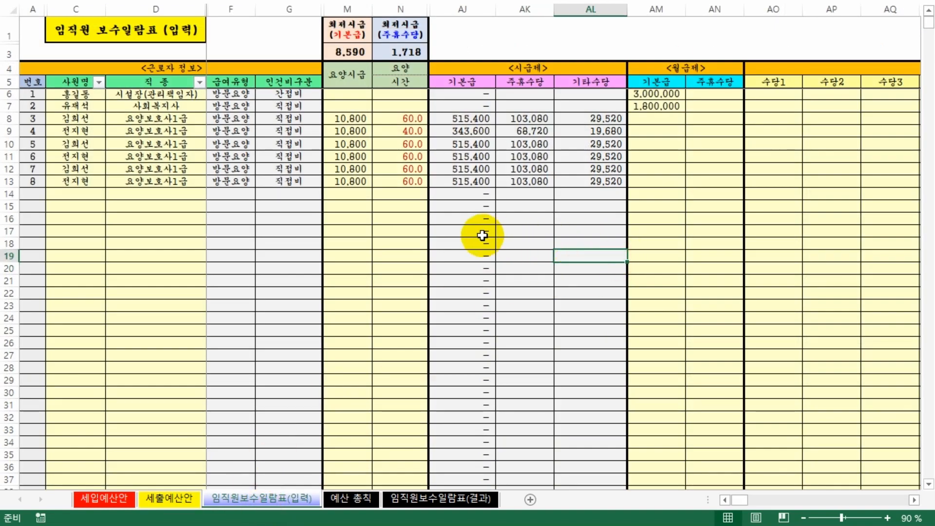
pyautogui.click(112, 501)
pyautogui.click(164, 500)
pyautogui.click(243, 497)
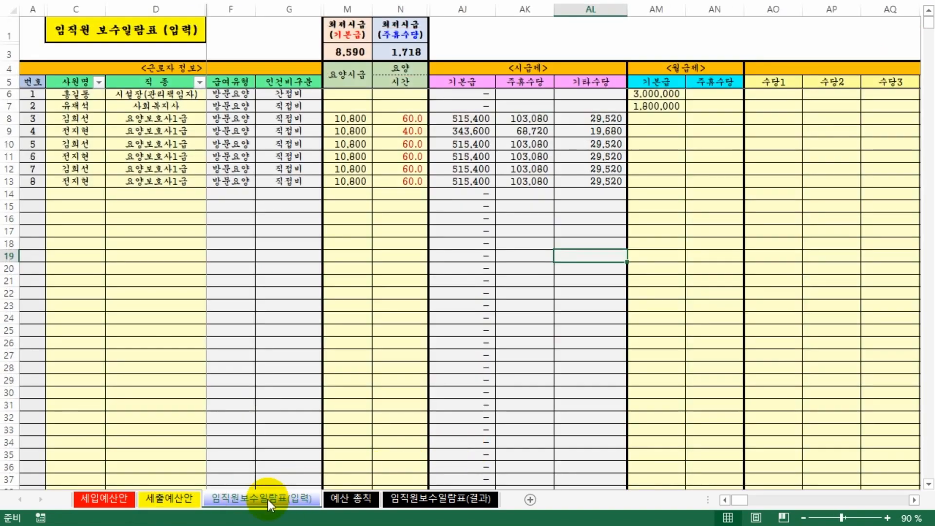
pyautogui.click(165, 498)
pyautogui.scroll(-3, 341, 243)
pyautogui.moveTo(343, 133); pyautogui.dragTo(523, 225)
pyautogui.click(523, 225)
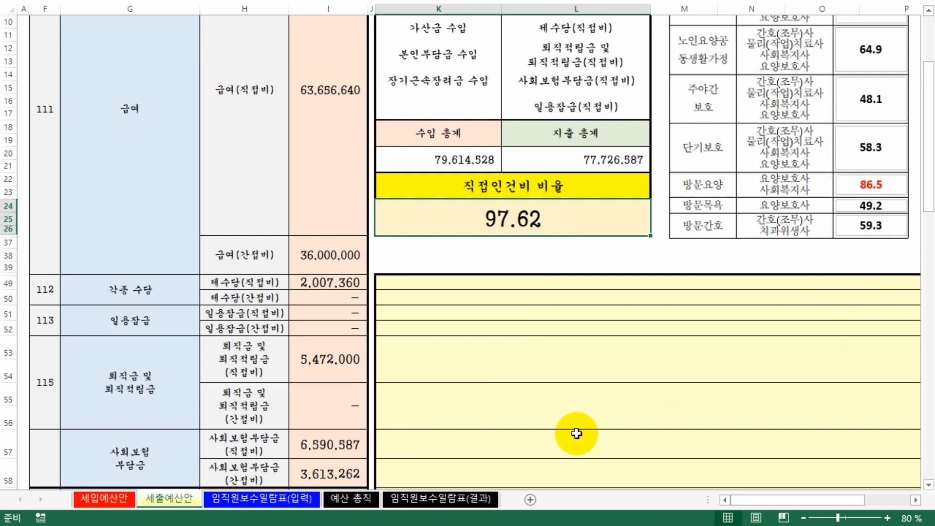
pyautogui.scroll(3, 476, 407)
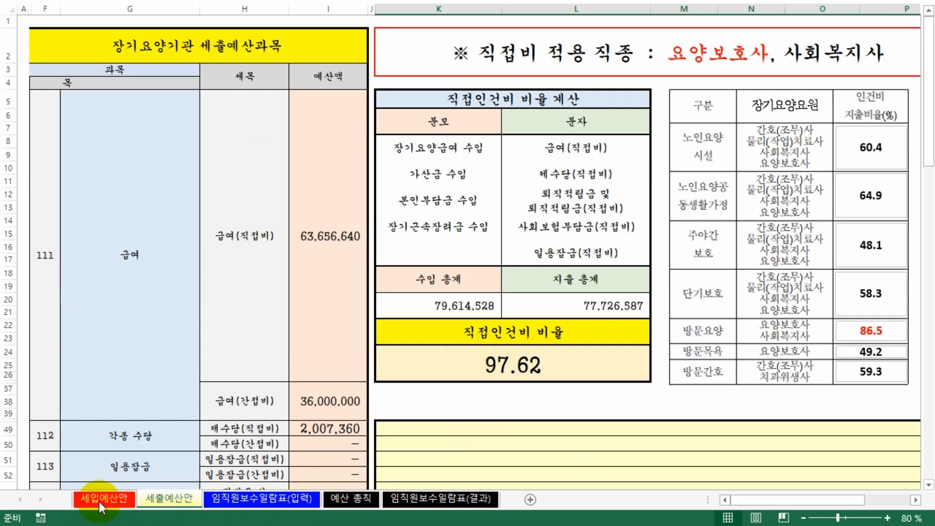
# Review the 시간(분), 인원수 and 주 이용일수 inputs for 본인부담금수입 (15%) and the 수급자 총원 in 세입예산안
pyautogui.click(100, 499)
pyautogui.scroll(14, 344, 393)
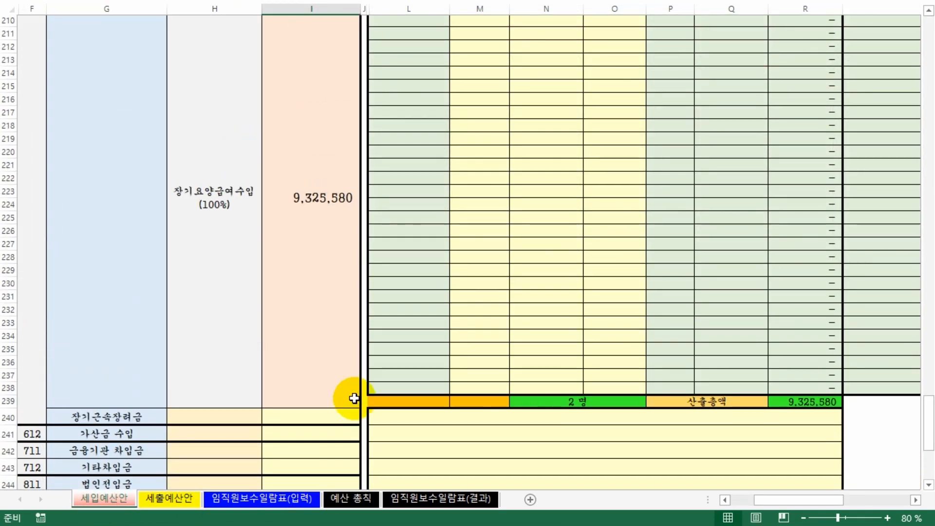
pyautogui.moveTo(928, 365); pyautogui.dragTo(928, 39)
pyautogui.moveTo(477, 131); pyautogui.dragTo(607, 191)
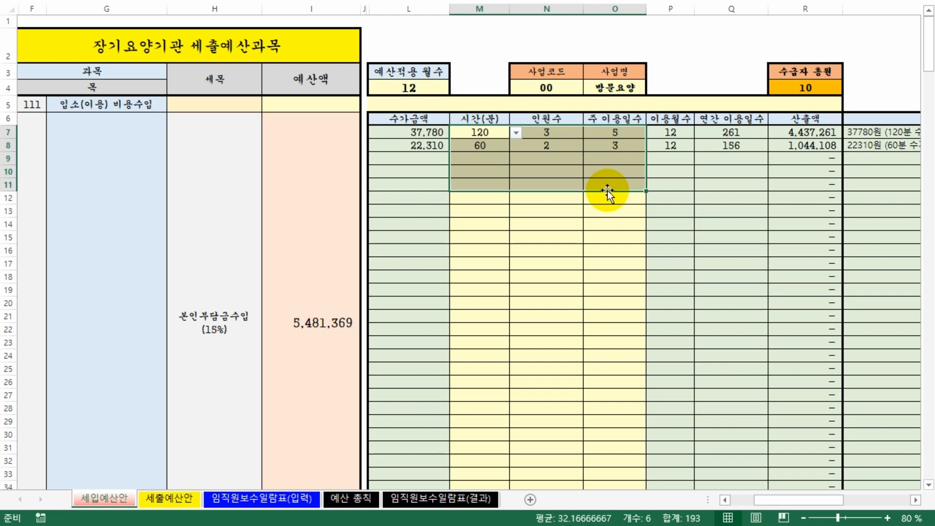
pyautogui.click(549, 183)
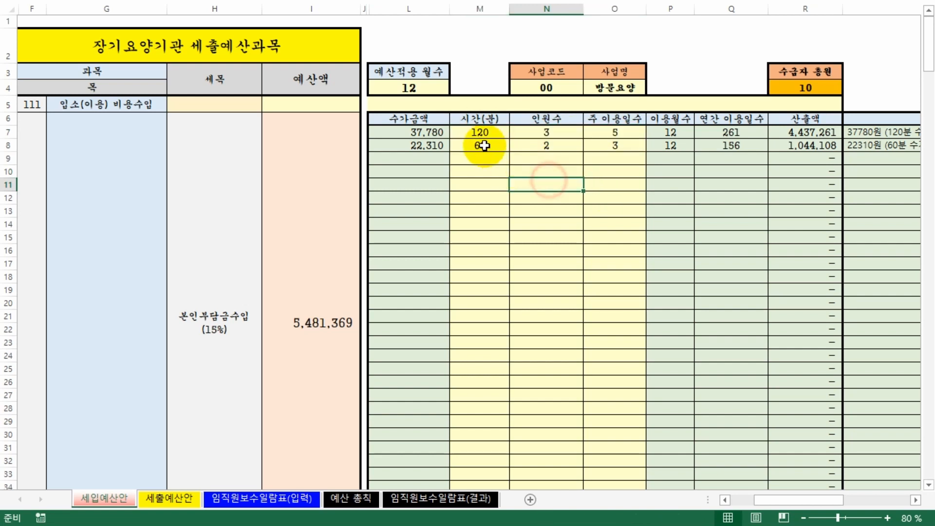
pyautogui.click(535, 222)
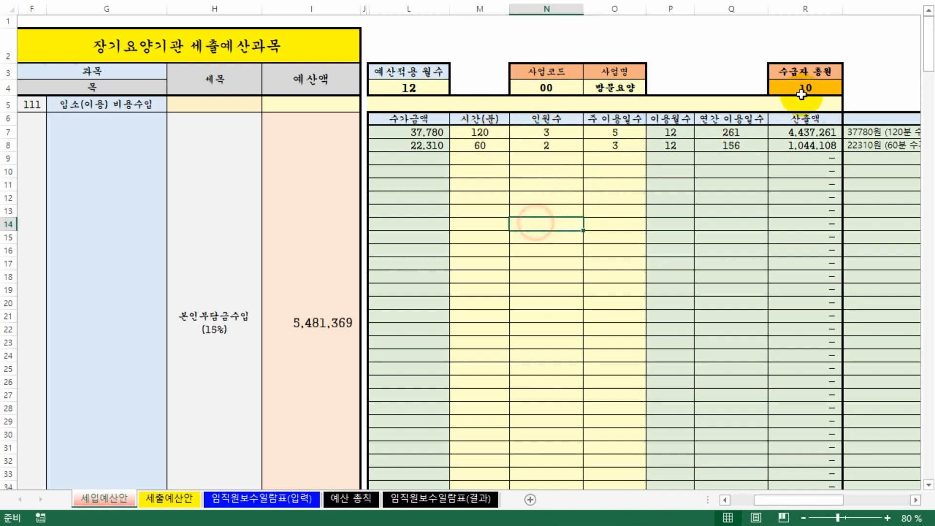
# Set the 인원수 of the 60-minute service under 본인부담금수입 (15%) to 7
pyautogui.click(547, 148)
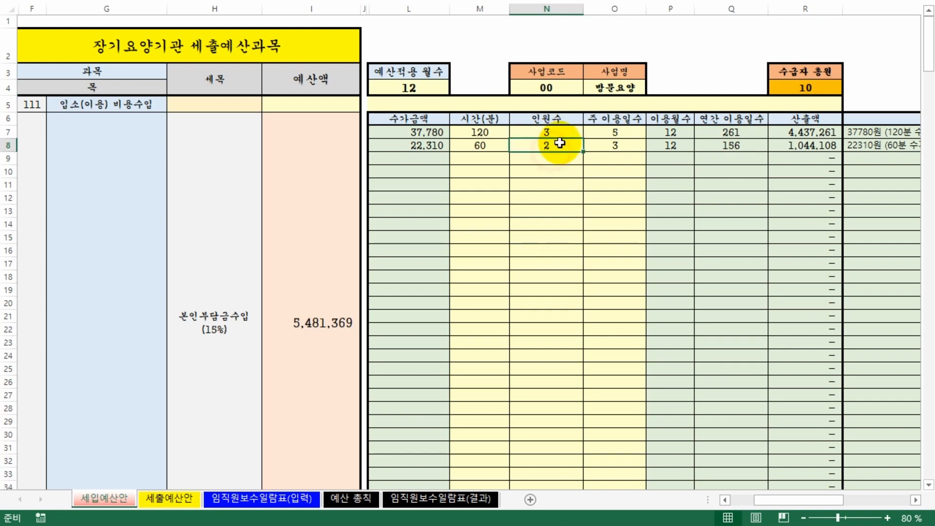
pyautogui.write('7')
pyautogui.press('Return')
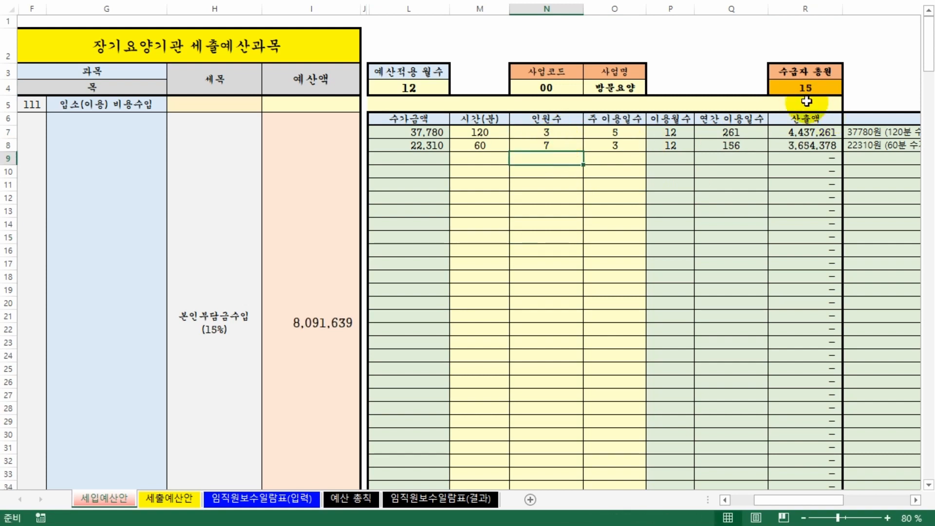
# Set the 인원수 of the 60-minute service under 본인부담금수입 (15%) to 13 and check the 수급자 총원
pyautogui.click(555, 143)
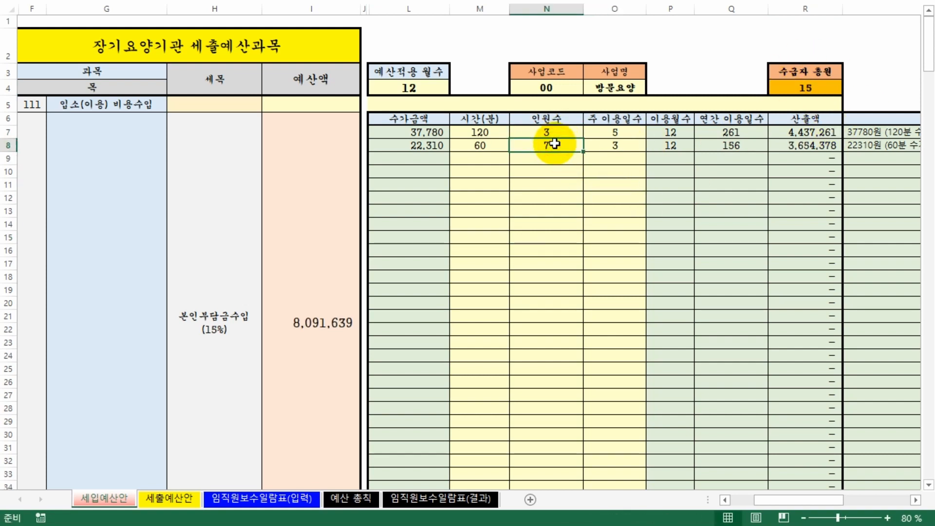
pyautogui.write('13')
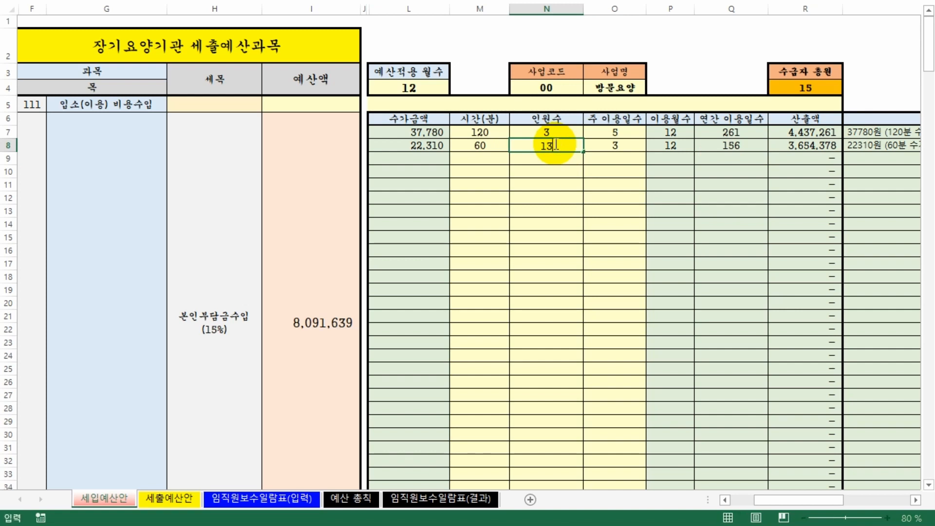
pyautogui.click(575, 185)
pyautogui.click(559, 265)
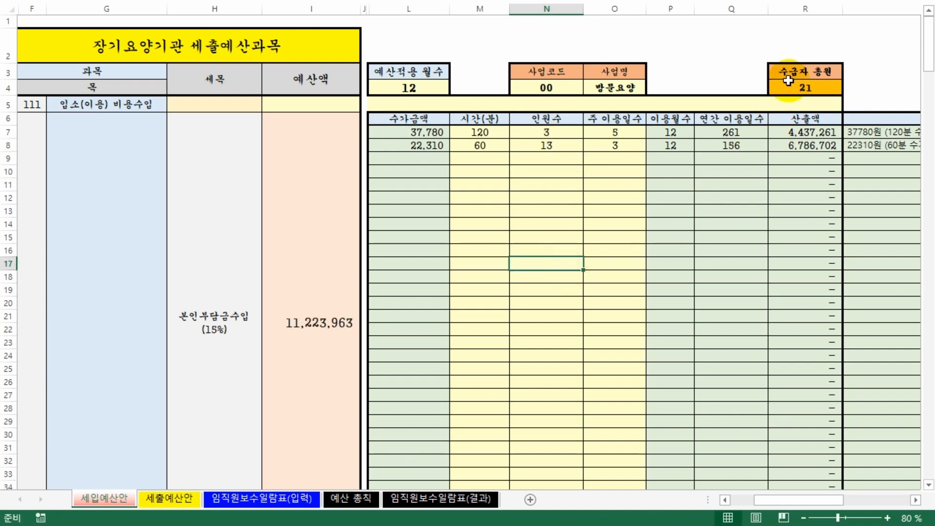
# Examine the 시간(분), 인원수 and 주 이용일수 entries of the 120-minute and 60-minute services in 세입예산안
pyautogui.click(598, 243)
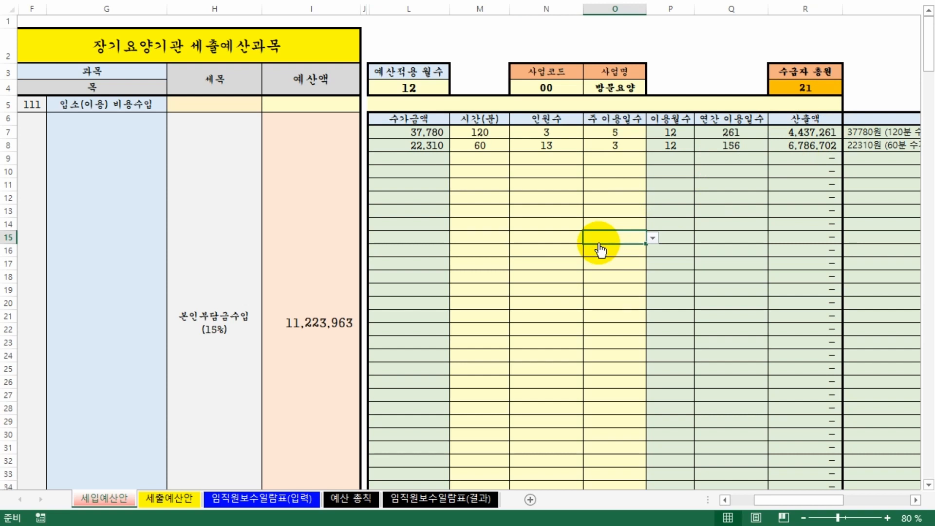
pyautogui.click(574, 223)
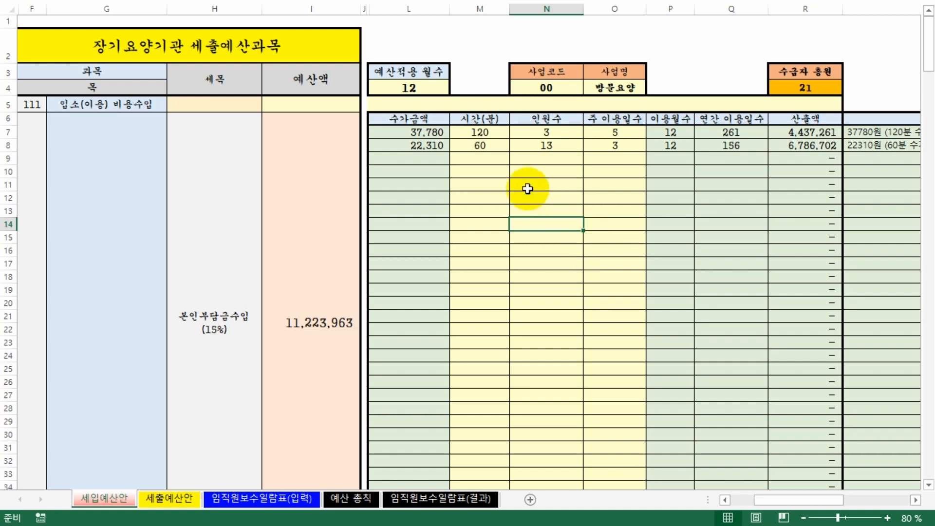
pyautogui.moveTo(482, 129); pyautogui.dragTo(620, 146)
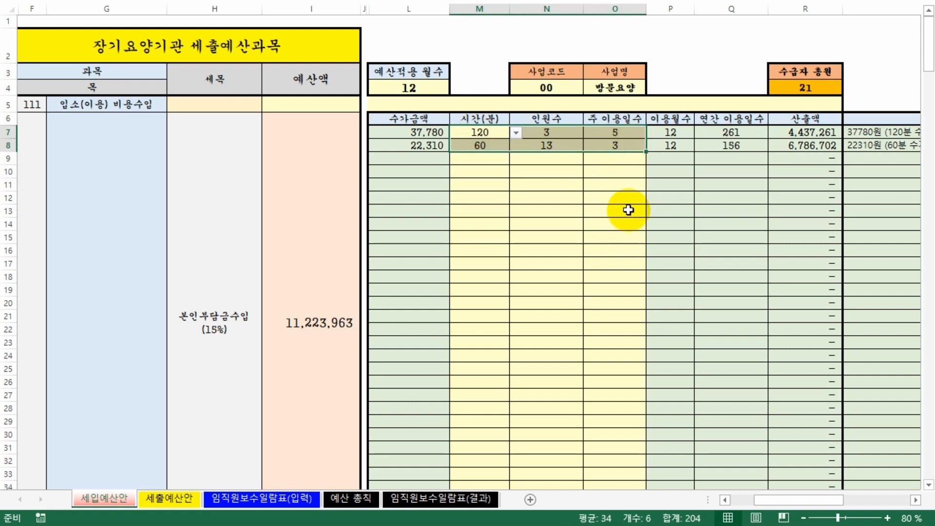
pyautogui.click(589, 213)
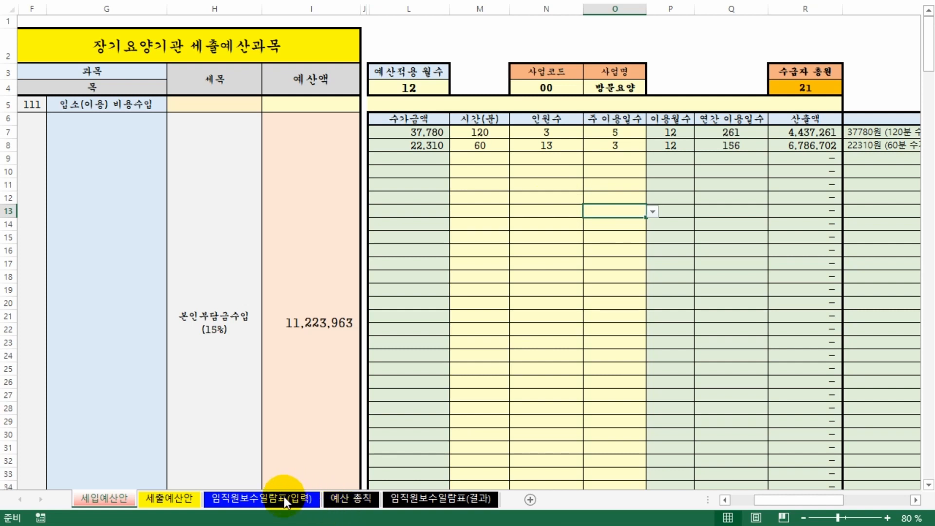
# Compare the 세입 총액, 세출 총액 and 세입세출 차액 in 예산 총칙 after glancing at the expense and pay sheets
pyautogui.click(178, 499)
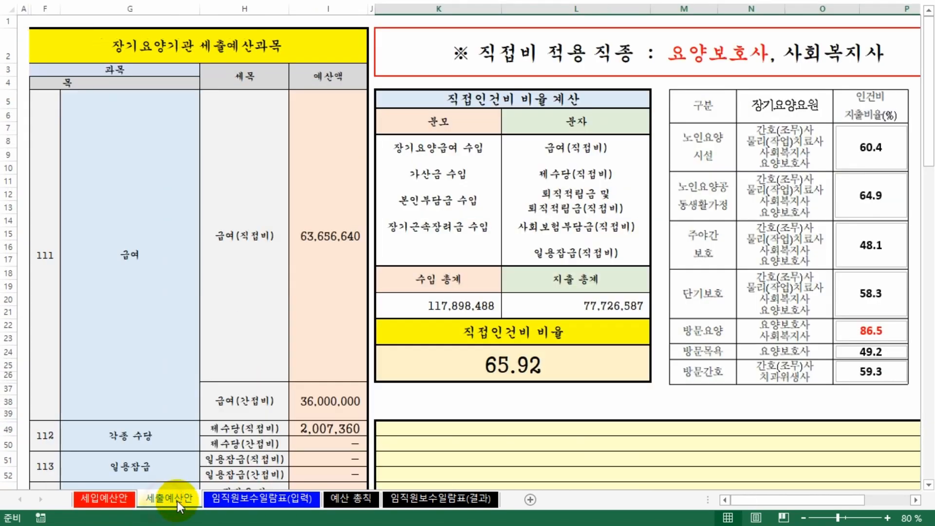
pyautogui.click(241, 499)
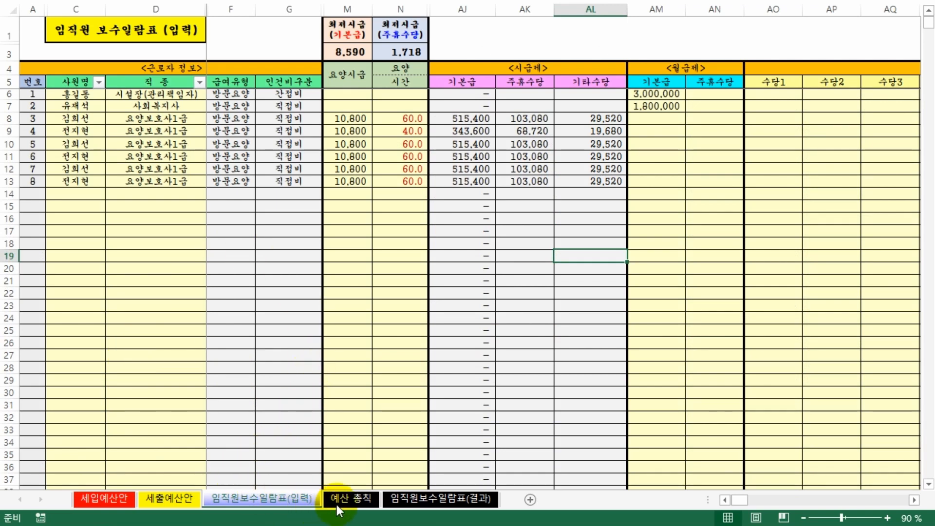
pyautogui.click(348, 498)
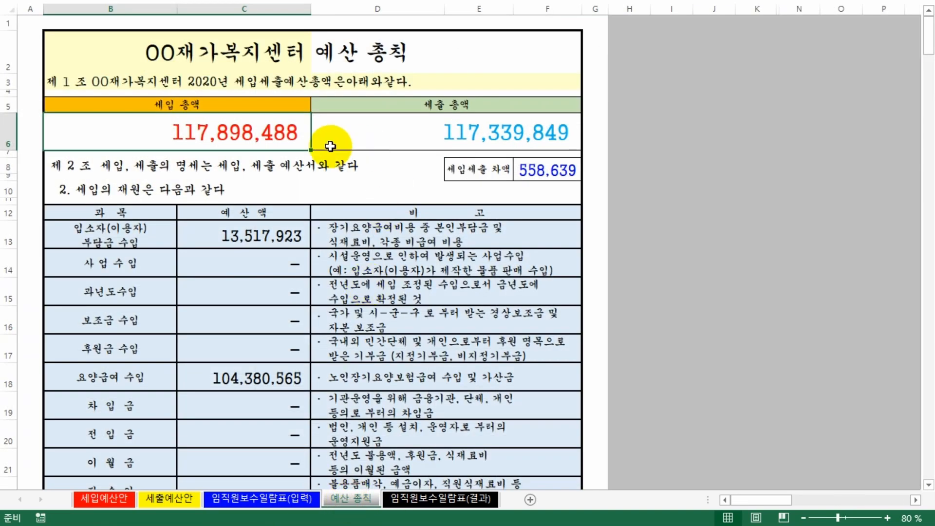
pyautogui.click(417, 130)
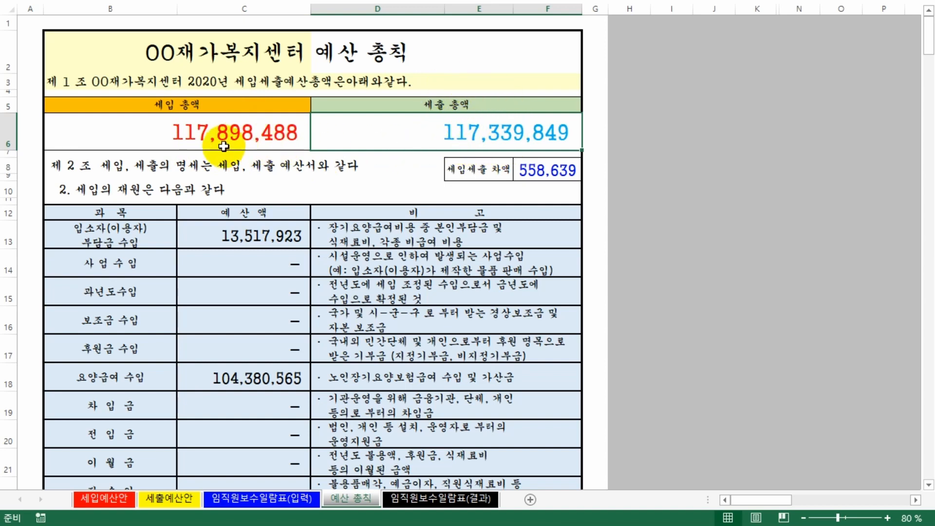
pyautogui.click(550, 172)
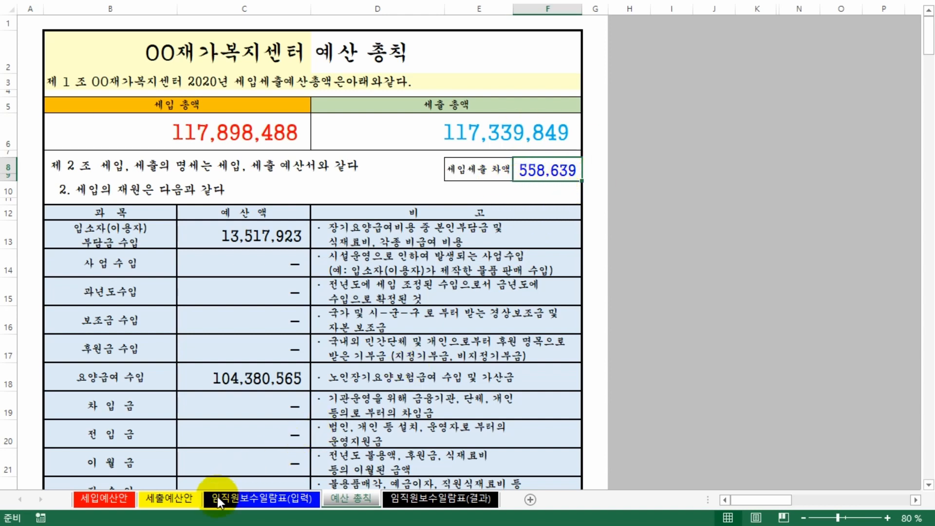
# Enter the 세입세출 차액 from 예산 총칙, 558,639, as the 예산액 of 수용비 및 수수료 (132) in 세출예산안
pyautogui.click(178, 495)
pyautogui.scroll(-8, 376, 428)
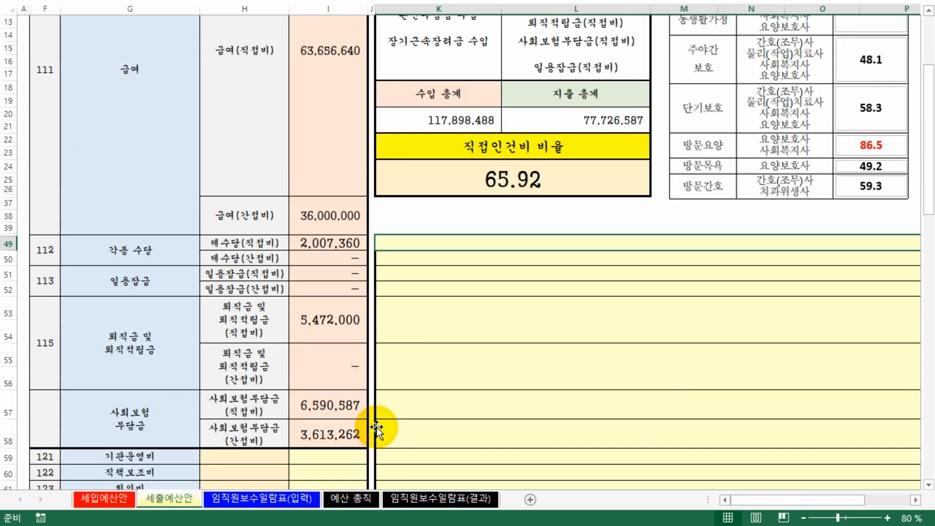
pyautogui.moveTo(327, 310); pyautogui.dragTo(328, 200)
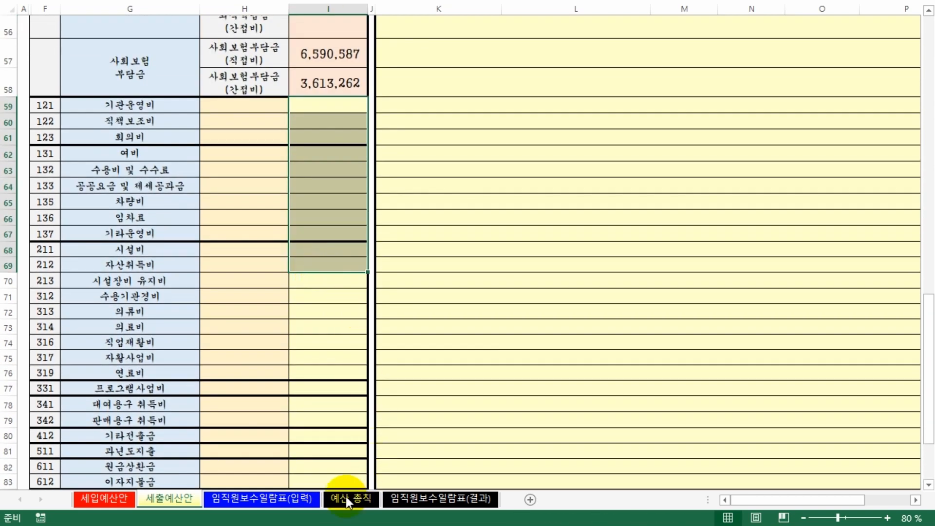
pyautogui.click(348, 498)
pyautogui.click(566, 170)
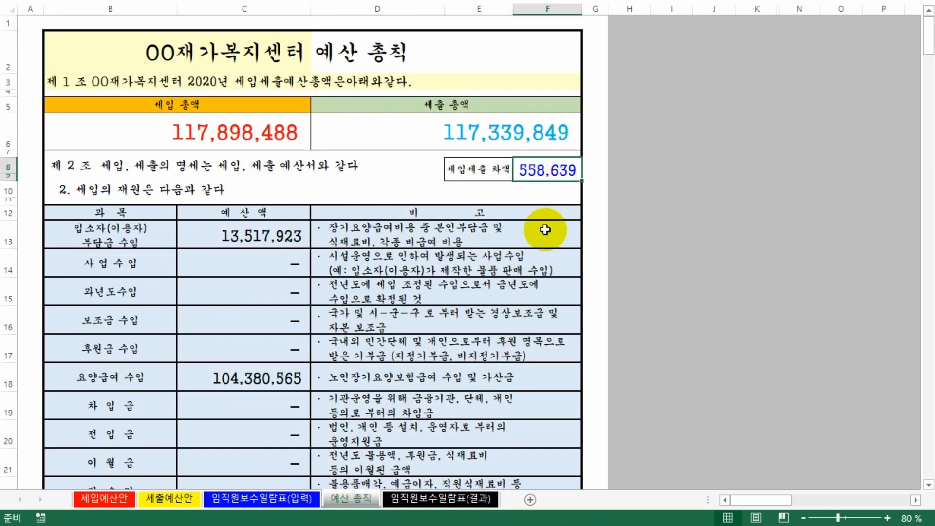
pyautogui.click(169, 497)
pyautogui.click(335, 329)
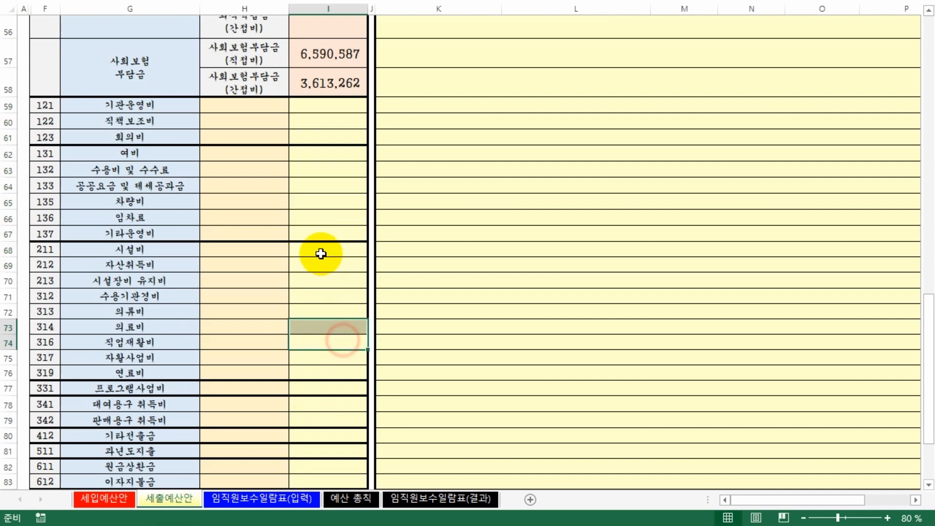
pyautogui.click(331, 200)
pyautogui.click(330, 169)
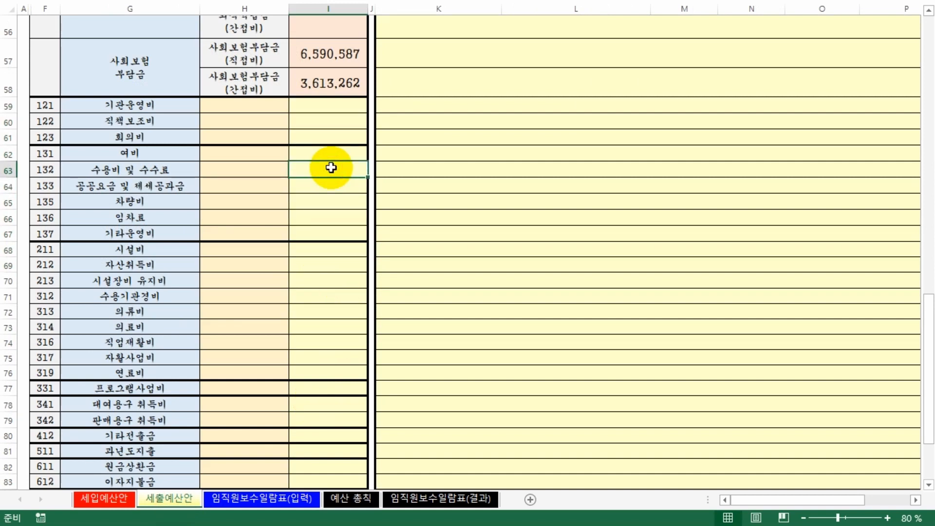
pyautogui.write('558,639')
pyautogui.click(502, 356)
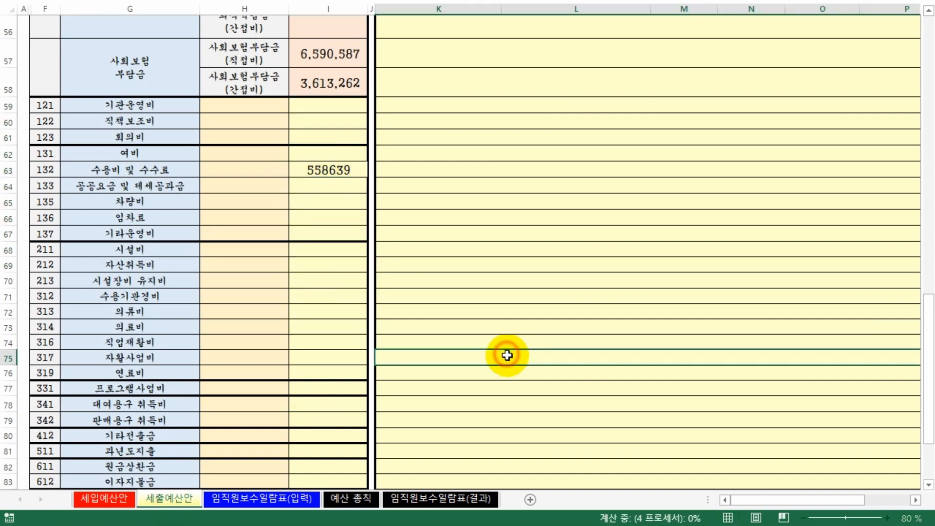
# Check the 세입 총액 against the 세출 총액 in 예산 총칙
pyautogui.click(363, 498)
pyautogui.click(244, 132)
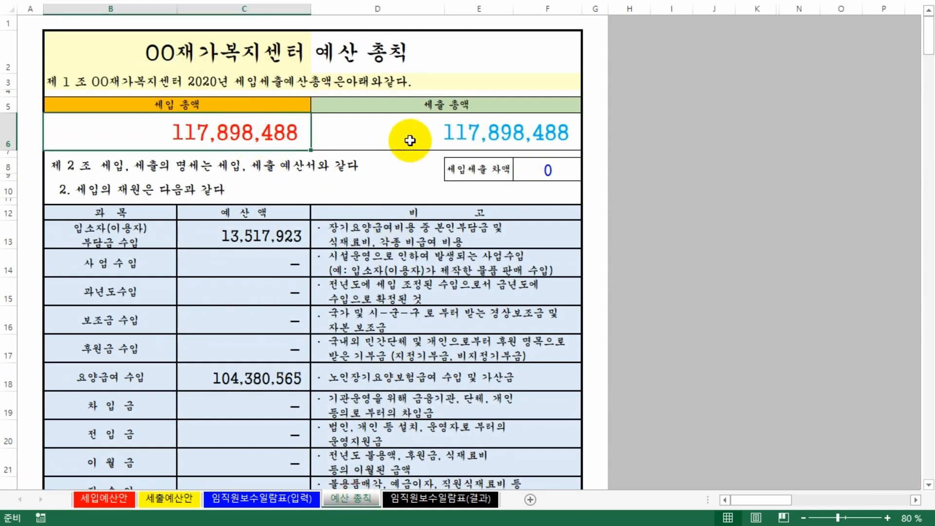
pyautogui.click(405, 140)
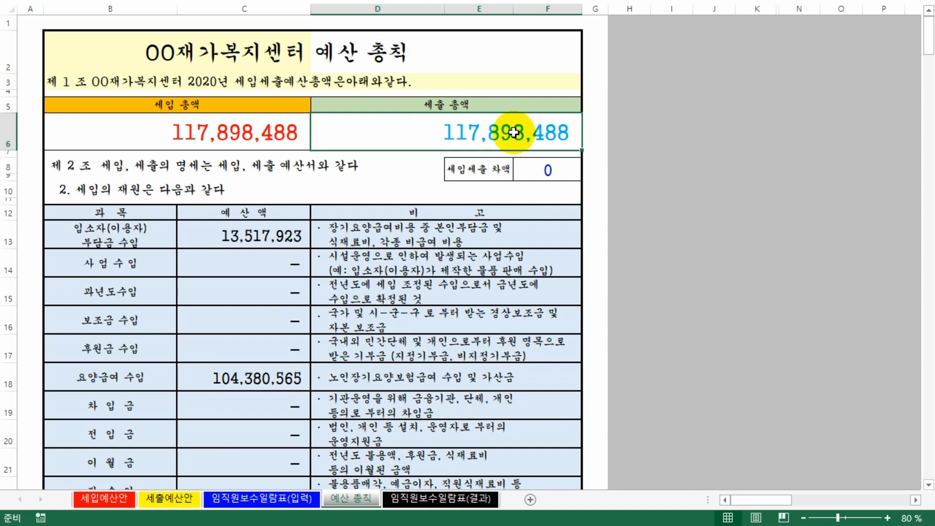
pyautogui.click(273, 135)
pyautogui.click(371, 133)
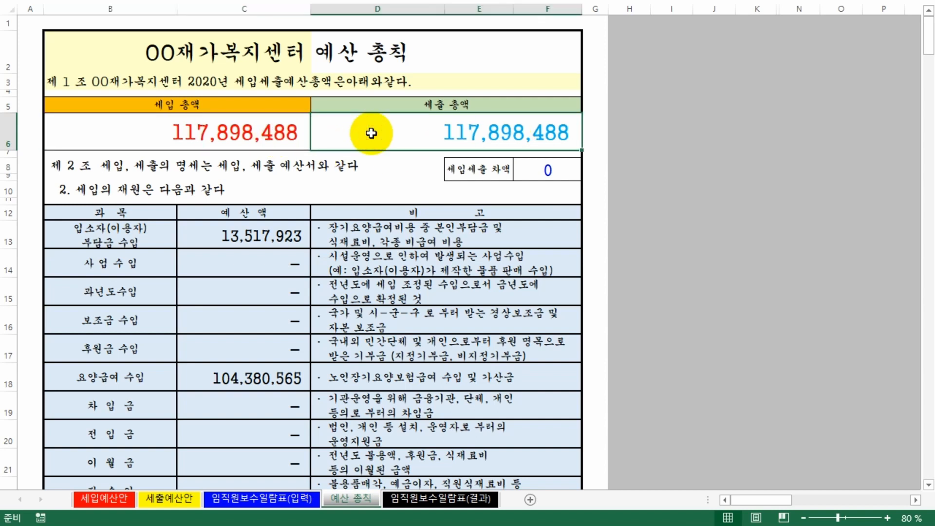
# Compare the staff rows in 임직원보수일람표(결과) with the pay entries in 임직원보수일람표(입력)
pyautogui.click(263, 495)
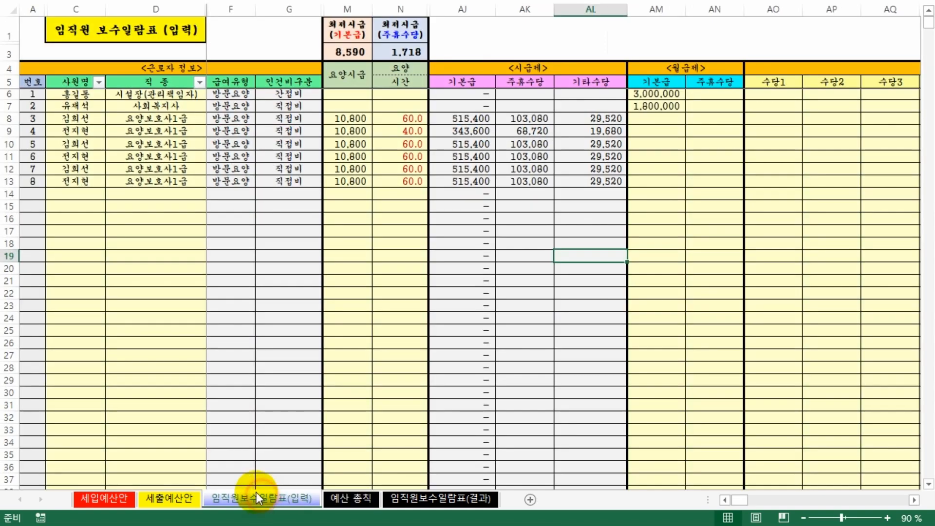
pyautogui.click(428, 502)
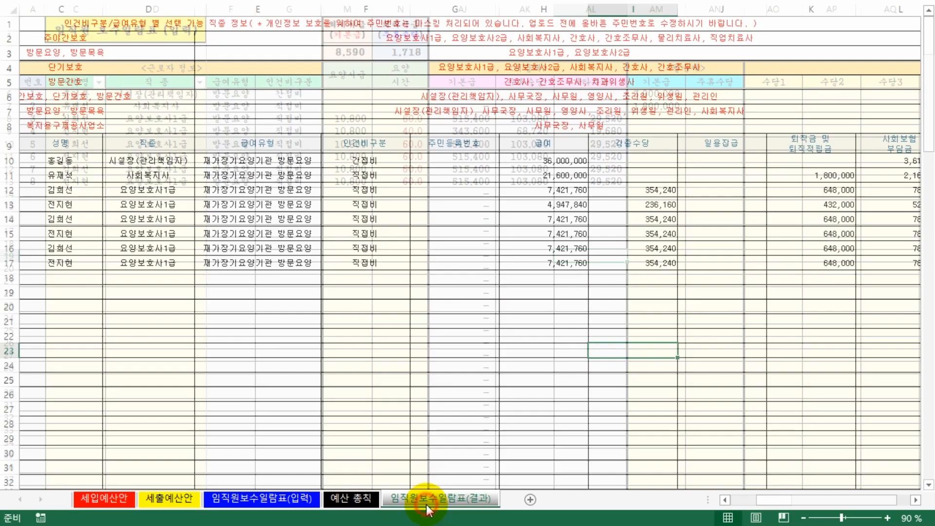
pyautogui.moveTo(69, 160); pyautogui.dragTo(831, 265)
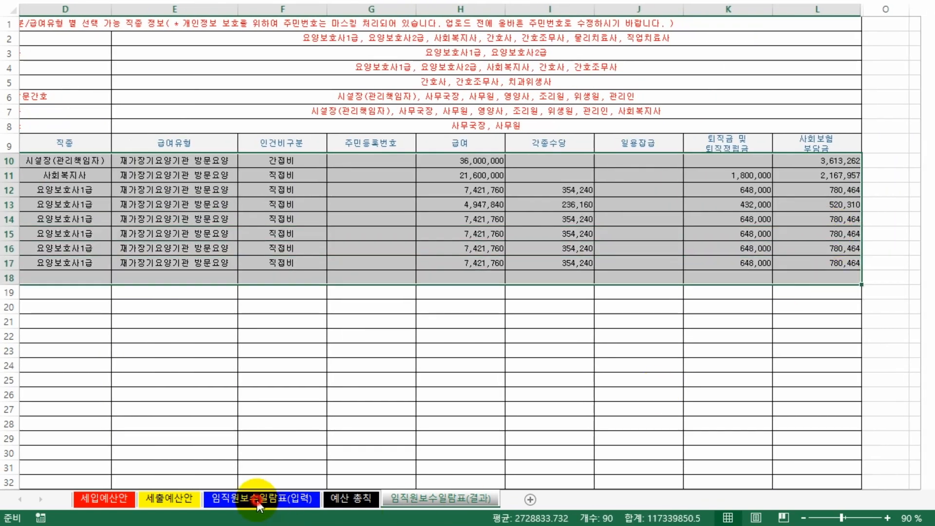
pyautogui.click(257, 500)
pyautogui.moveTo(348, 94); pyautogui.dragTo(662, 209)
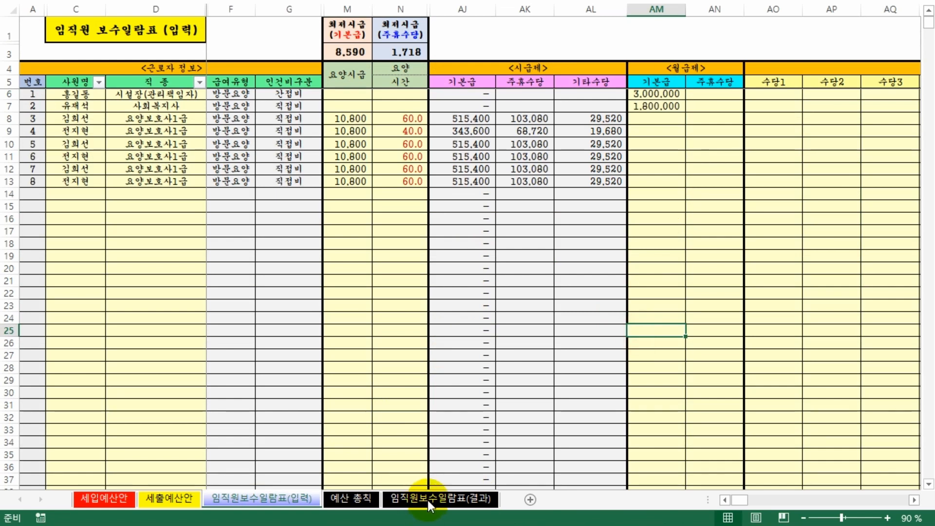
# Review the 급여, 각종수당, 퇴직금 및 퇴직적립금 and 사회보험 부담금 columns in 임직원보수일람표(결과)
pyautogui.click(462, 499)
pyautogui.click(497, 367)
pyautogui.moveTo(467, 161); pyautogui.dragTo(482, 257)
pyautogui.moveTo(580, 164); pyautogui.dragTo(578, 233)
pyautogui.moveTo(752, 176); pyautogui.dragTo(752, 233)
pyautogui.moveTo(818, 175); pyautogui.dragTo(841, 233)
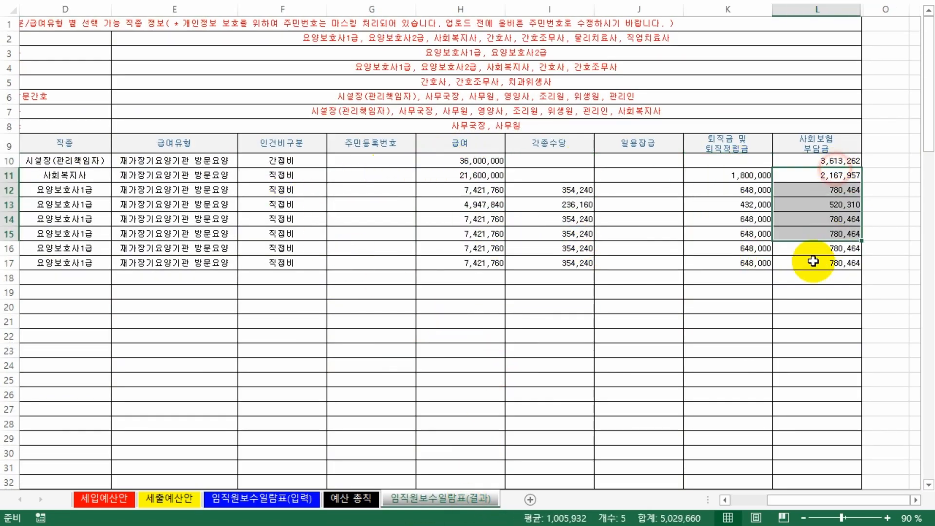
# Check the 시설장 퇴직금 적립여부 옵션 in 임직원보수일람표(입력) and the 시설장 row's 퇴직금 및 퇴직적립금 in 임직원보수일람표(결과)
pyautogui.click(233, 500)
pyautogui.click(915, 500)
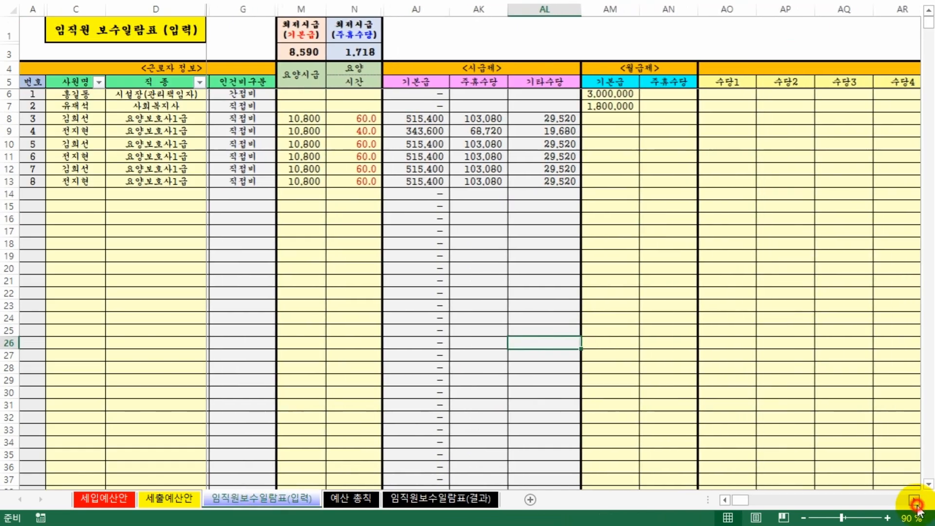
pyautogui.click(914, 500)
pyautogui.click(914, 500)
pyautogui.click(914, 500)
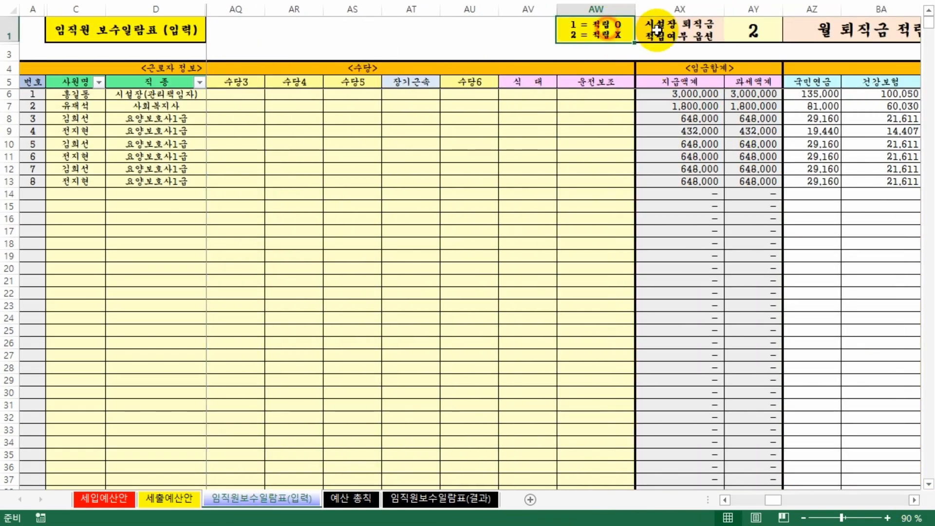
pyautogui.click(749, 34)
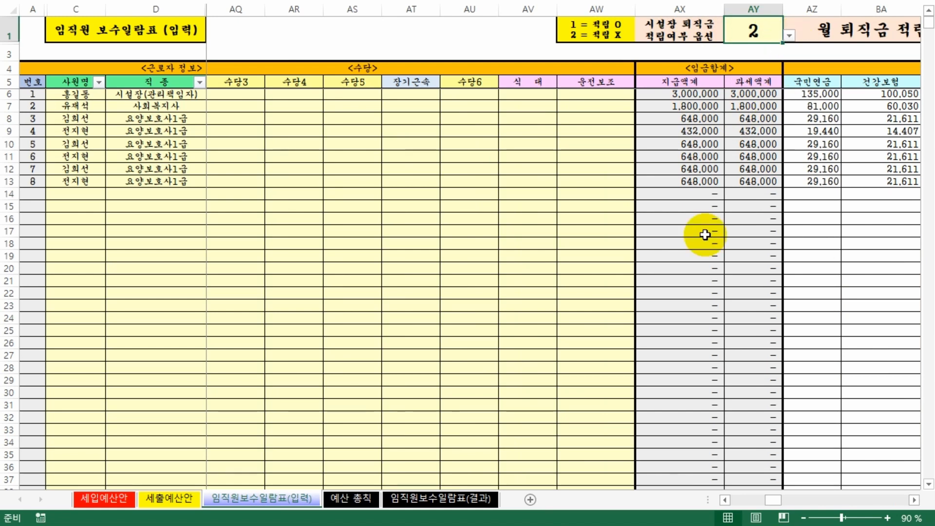
pyautogui.click(439, 502)
pyautogui.click(728, 162)
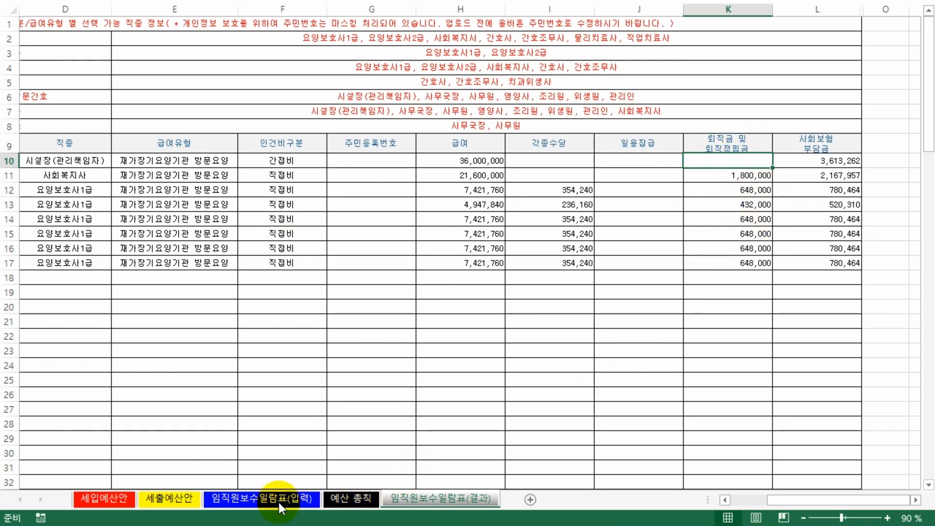
# Set the 시설장 퇴직금 적립여부 옵션 to 1 and check the 시설장 row's 퇴직금 및 퇴직적립금 in 임직원보수일람표(결과)
pyautogui.click(302, 499)
pyautogui.click(810, 170)
pyautogui.click(754, 32)
pyautogui.click(788, 37)
pyautogui.click(770, 55)
pyautogui.click(747, 339)
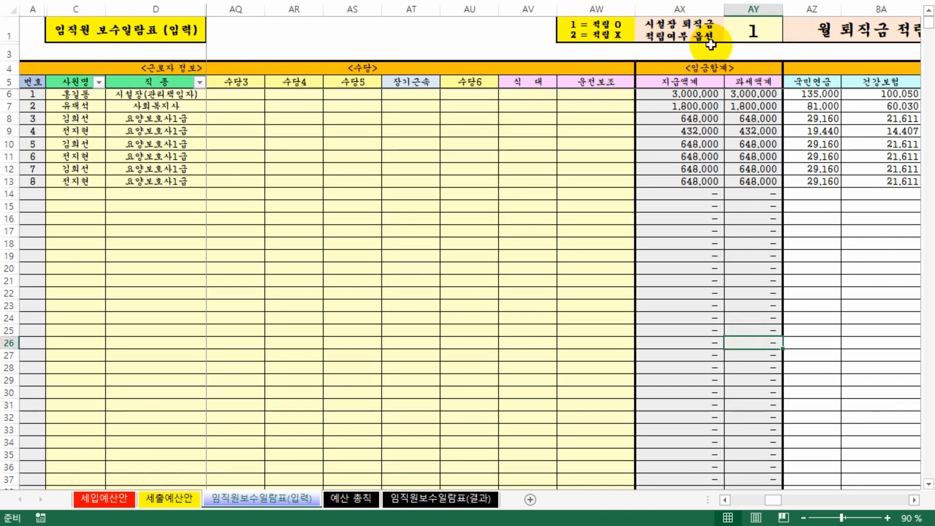
pyautogui.moveTo(719, 361); pyautogui.dragTo(721, 354)
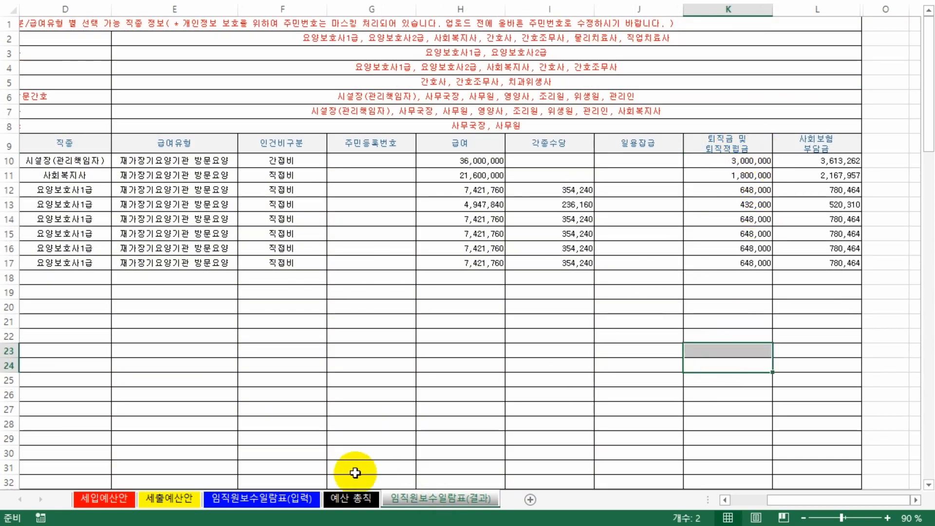
# Set the 시설장 퇴직금 적립여부 옵션 to 2 in 임직원보수일람표(입력)
pyautogui.click(230, 499)
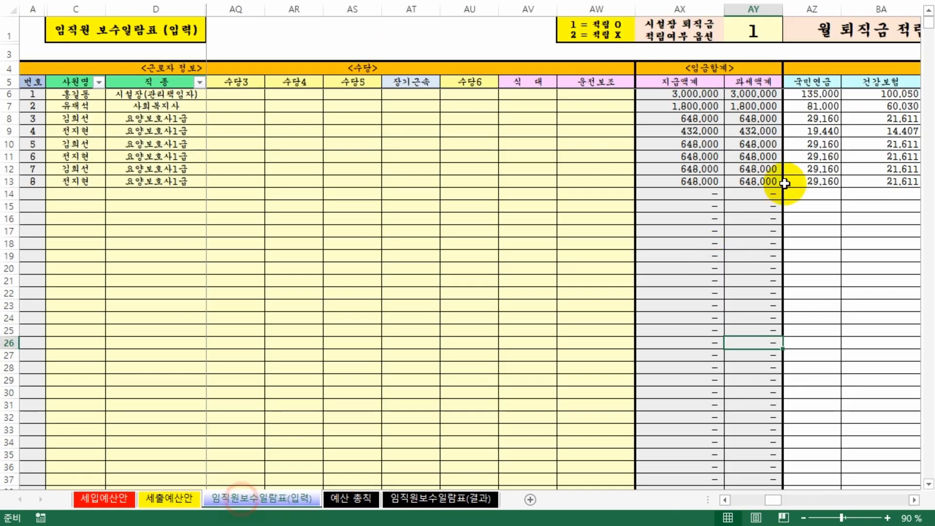
pyautogui.click(789, 36)
pyautogui.click(763, 69)
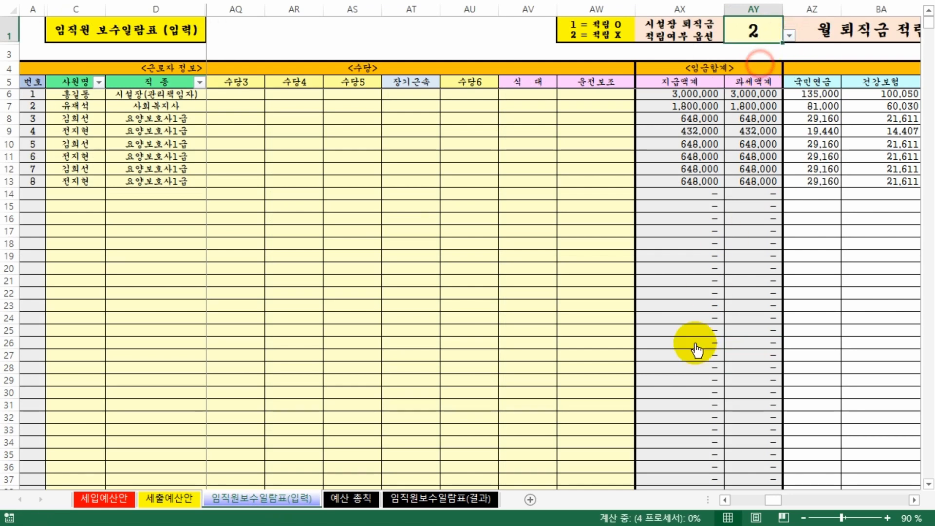
pyautogui.click(699, 342)
pyautogui.moveTo(772, 501); pyautogui.dragTo(728, 500)
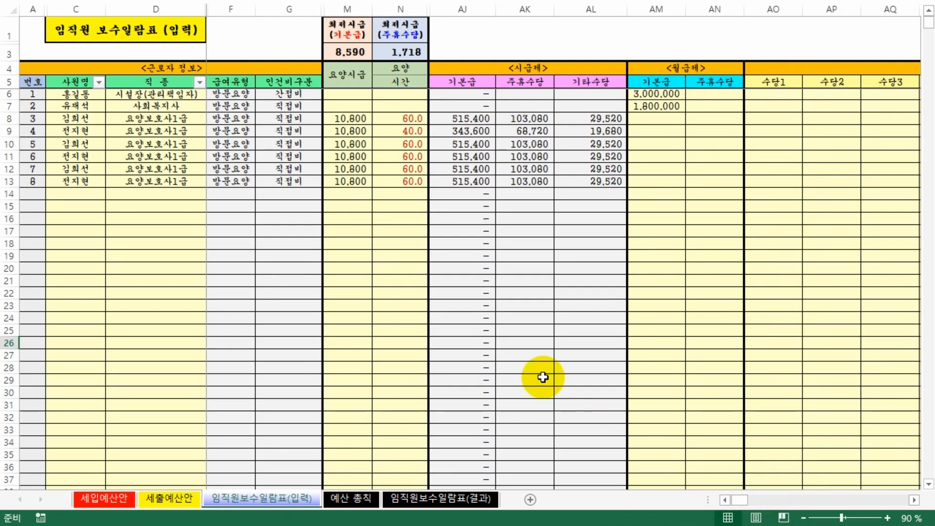
pyautogui.click(526, 354)
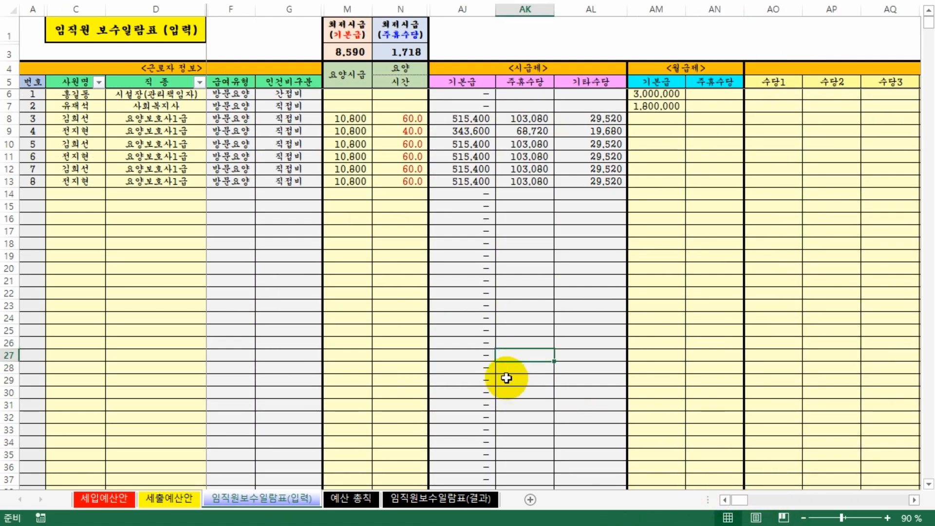
# Look over the 세입예산안, 세출예산안 and 임직원보수일람표(입력) sheets in turn
pyautogui.click(107, 499)
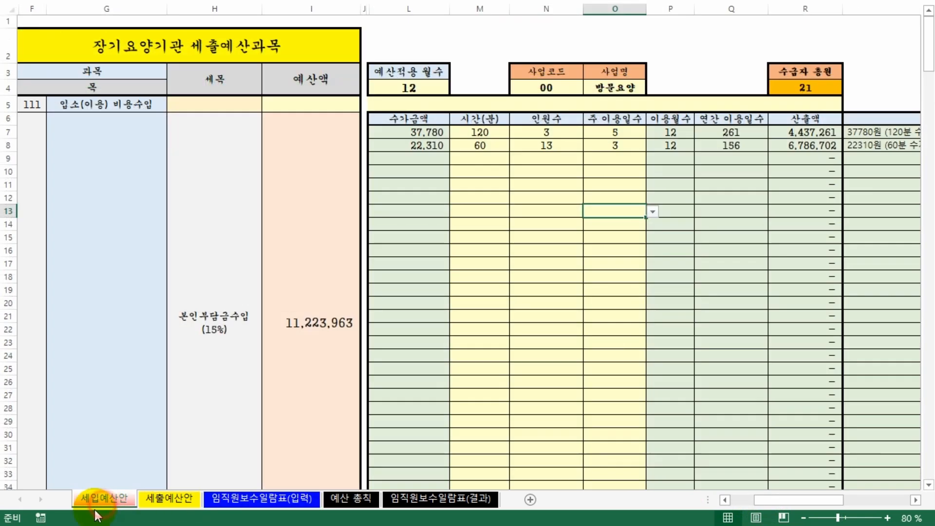
pyautogui.click(171, 499)
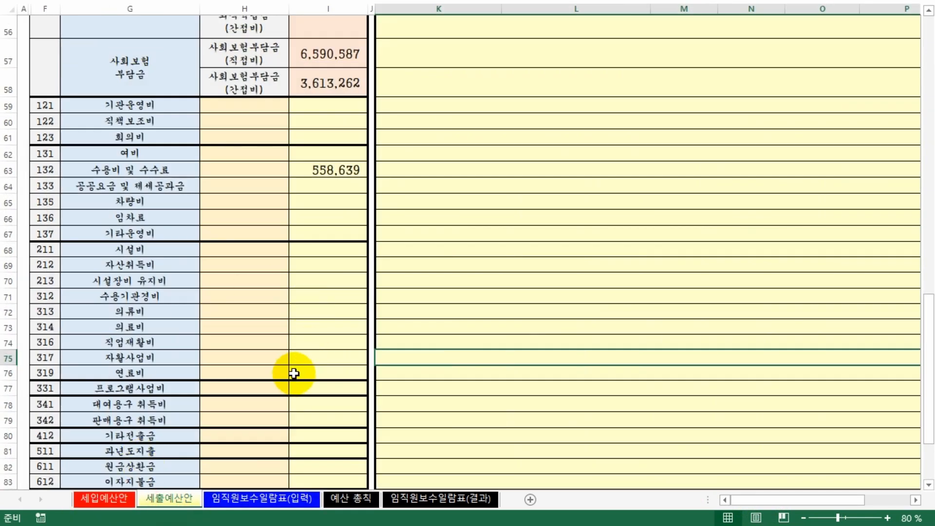
pyautogui.click(264, 500)
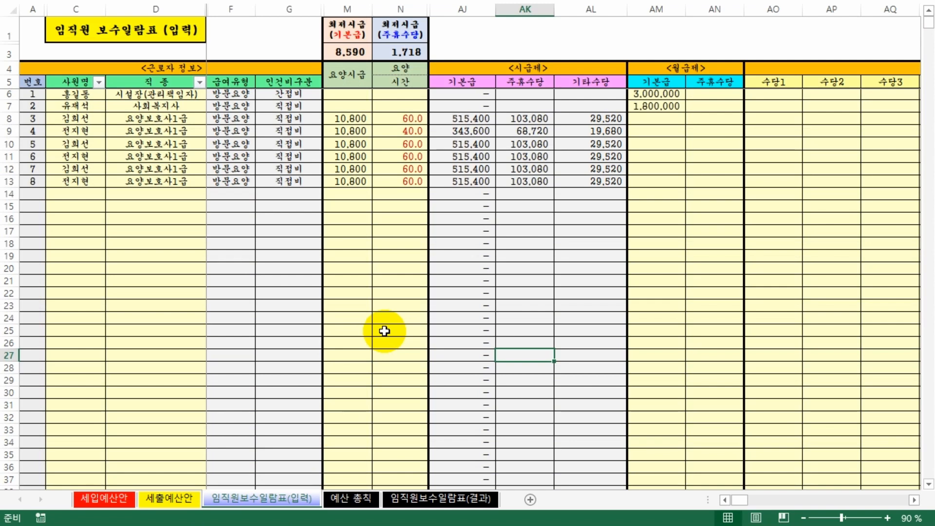